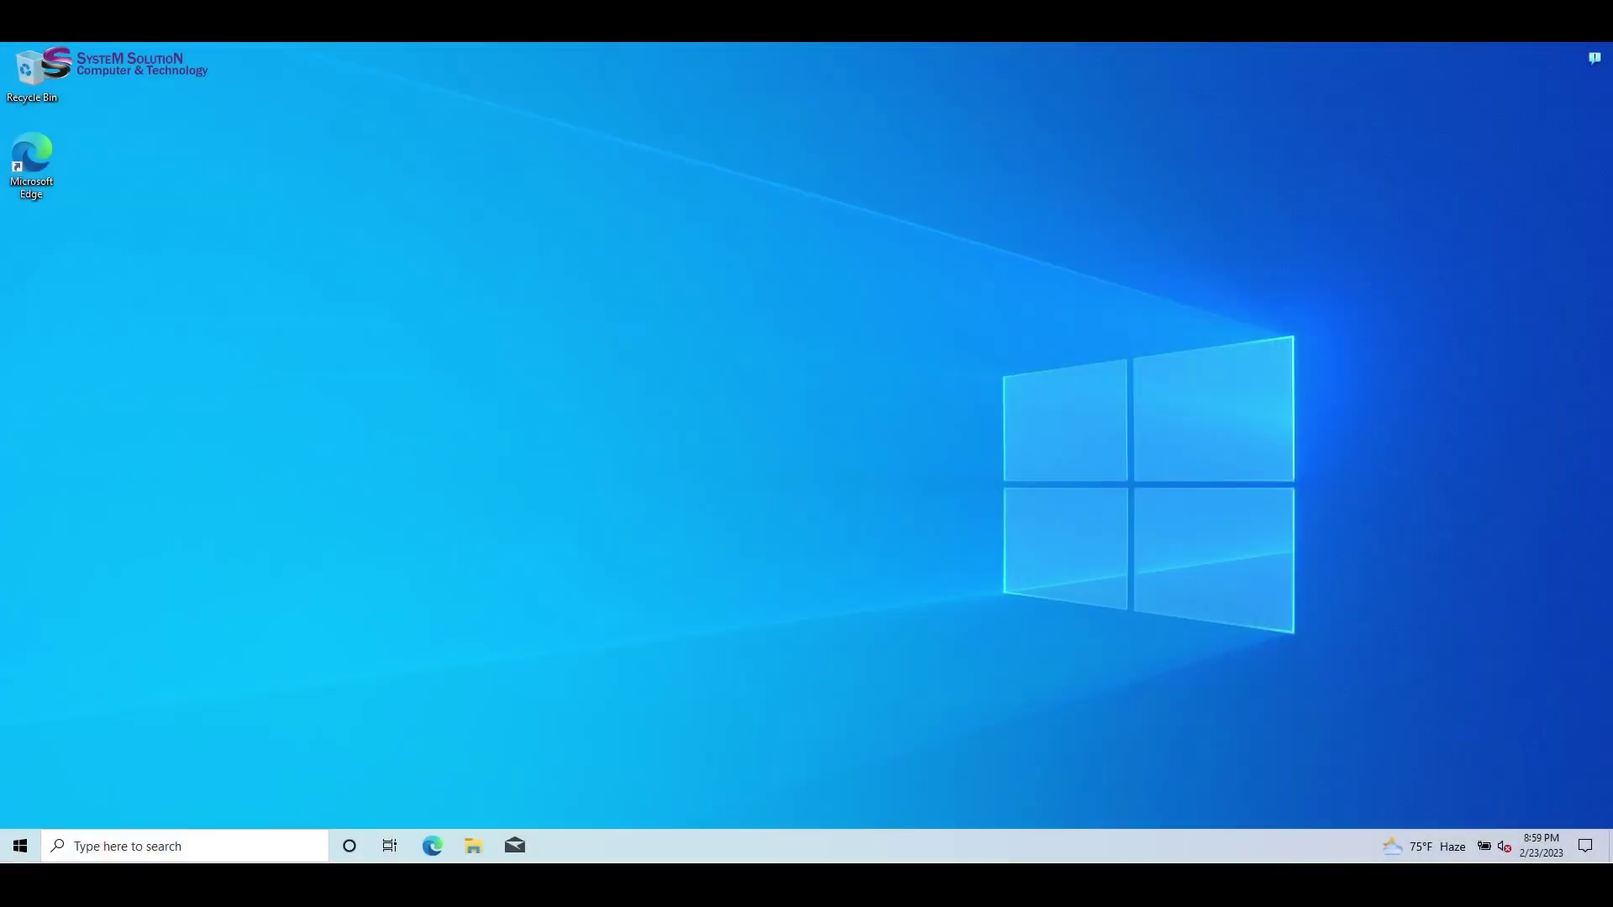
Refresh the desktop and check the startup apps in Task Manager's detailed view, closing it when done
right_click(662, 378)
click(722, 427)
right_click(631, 841)
click(694, 756)
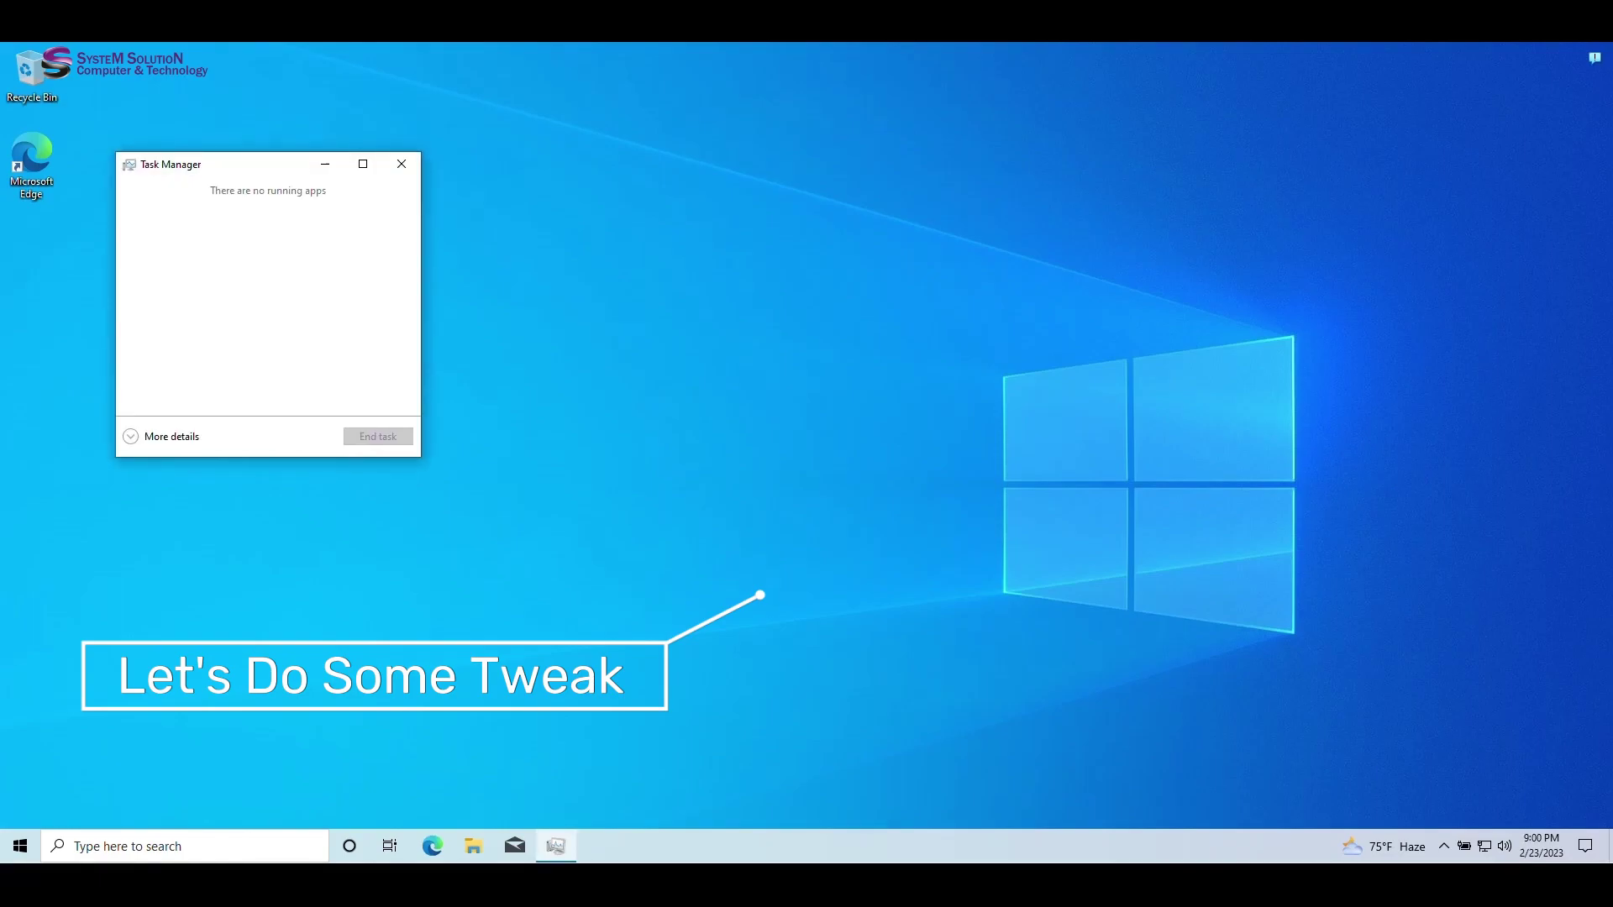
click(171, 436)
click(319, 206)
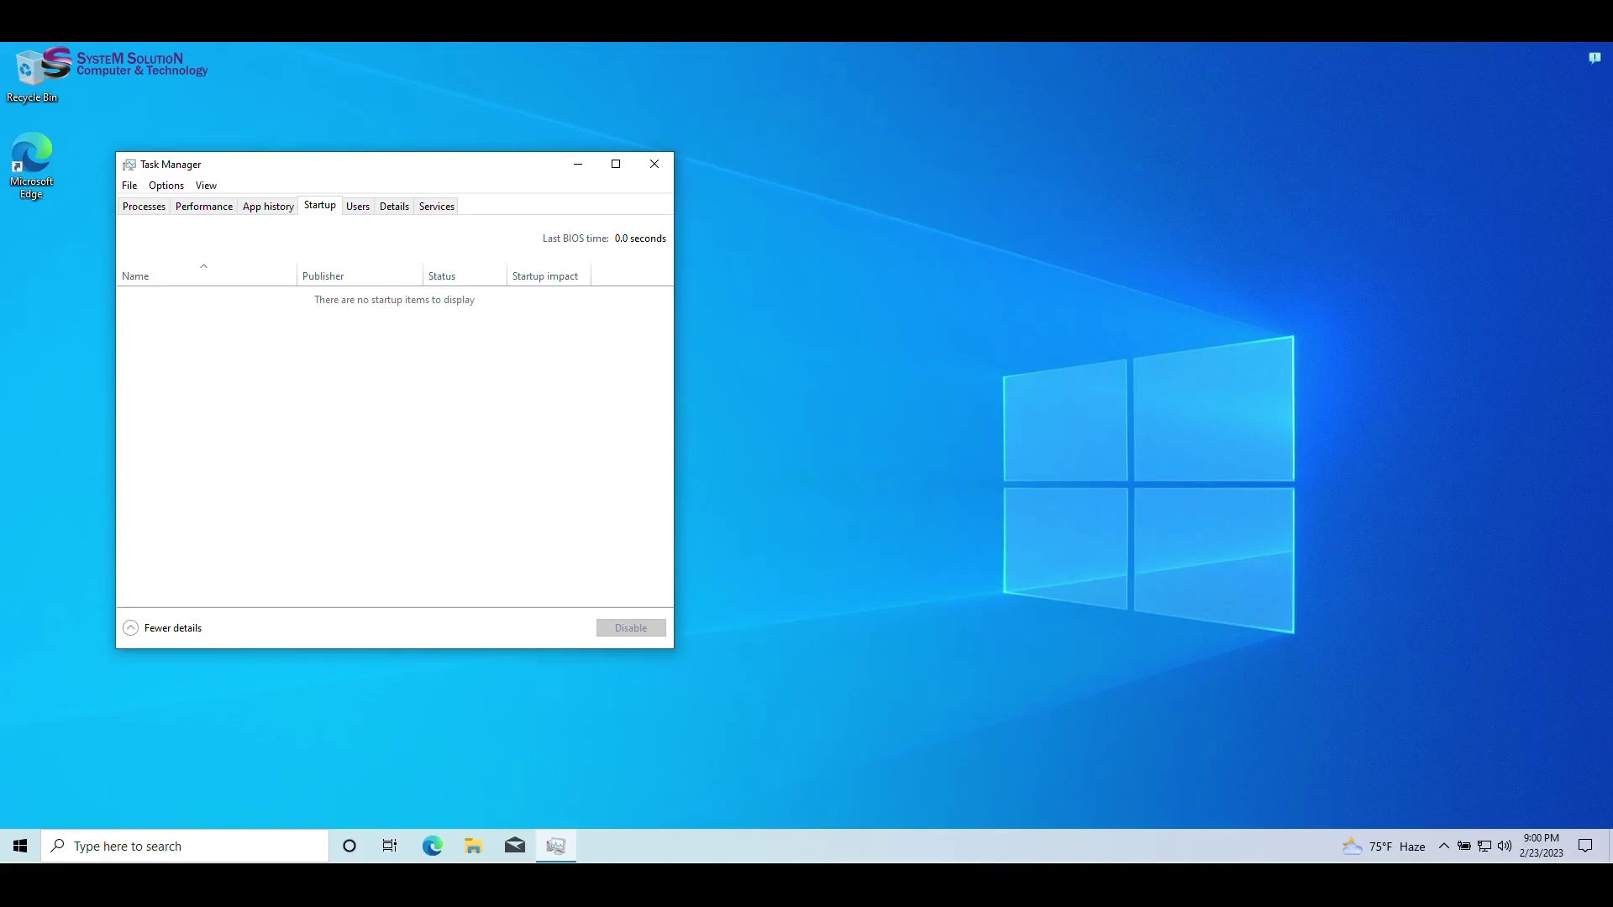
click(655, 164)
Open the advanced system settings by way of This PC's properties in File Explorer
click(473, 846)
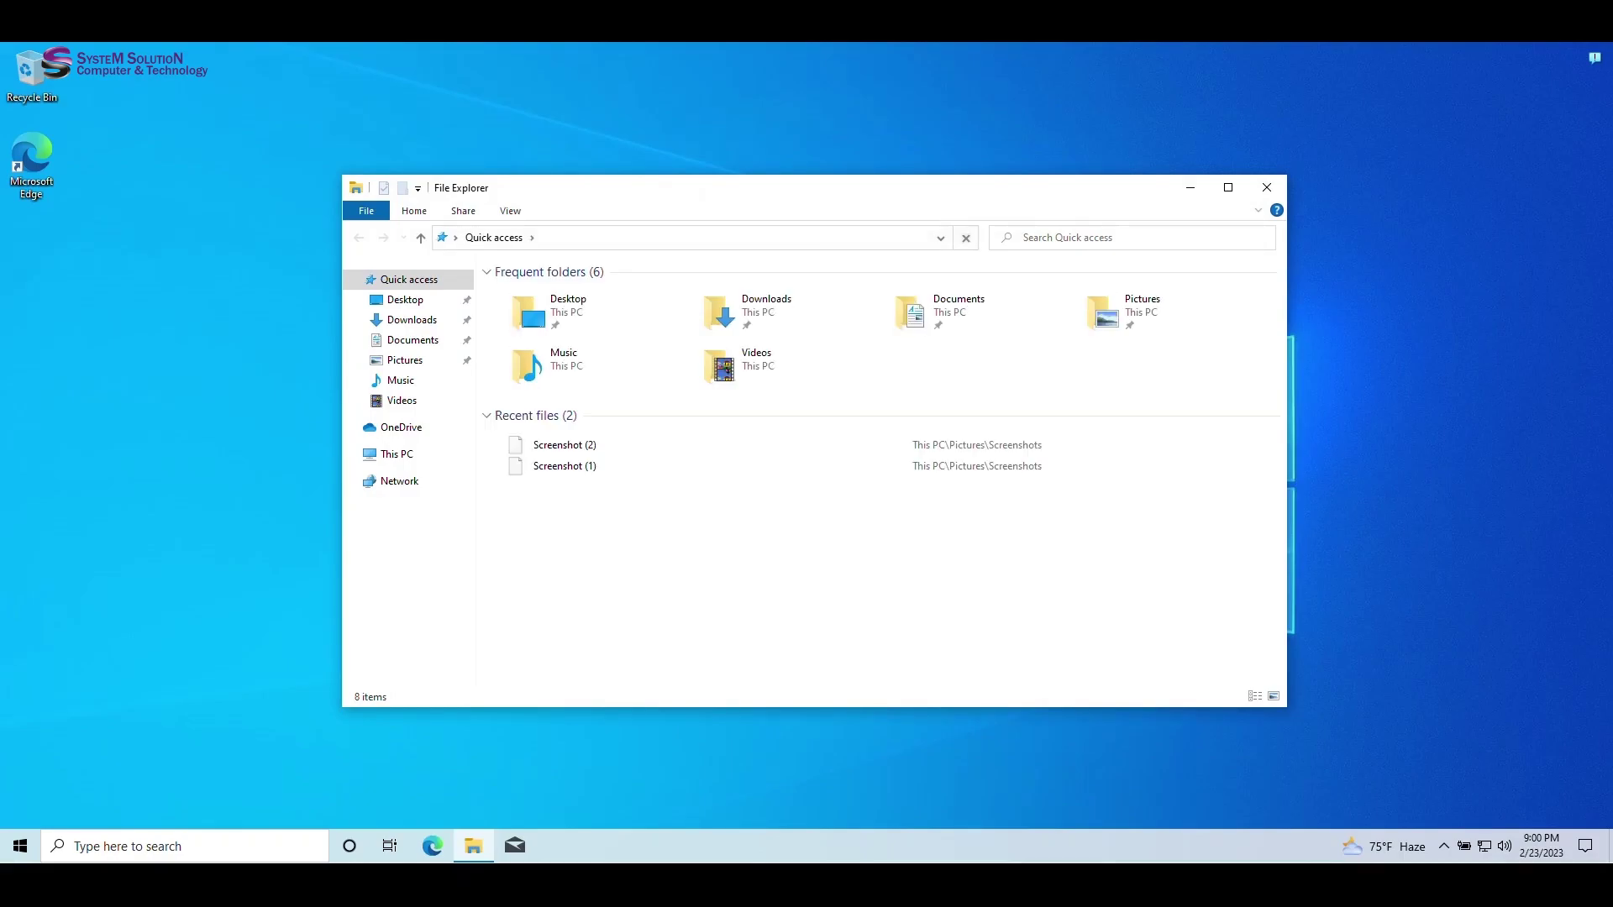
right_click(647, 652)
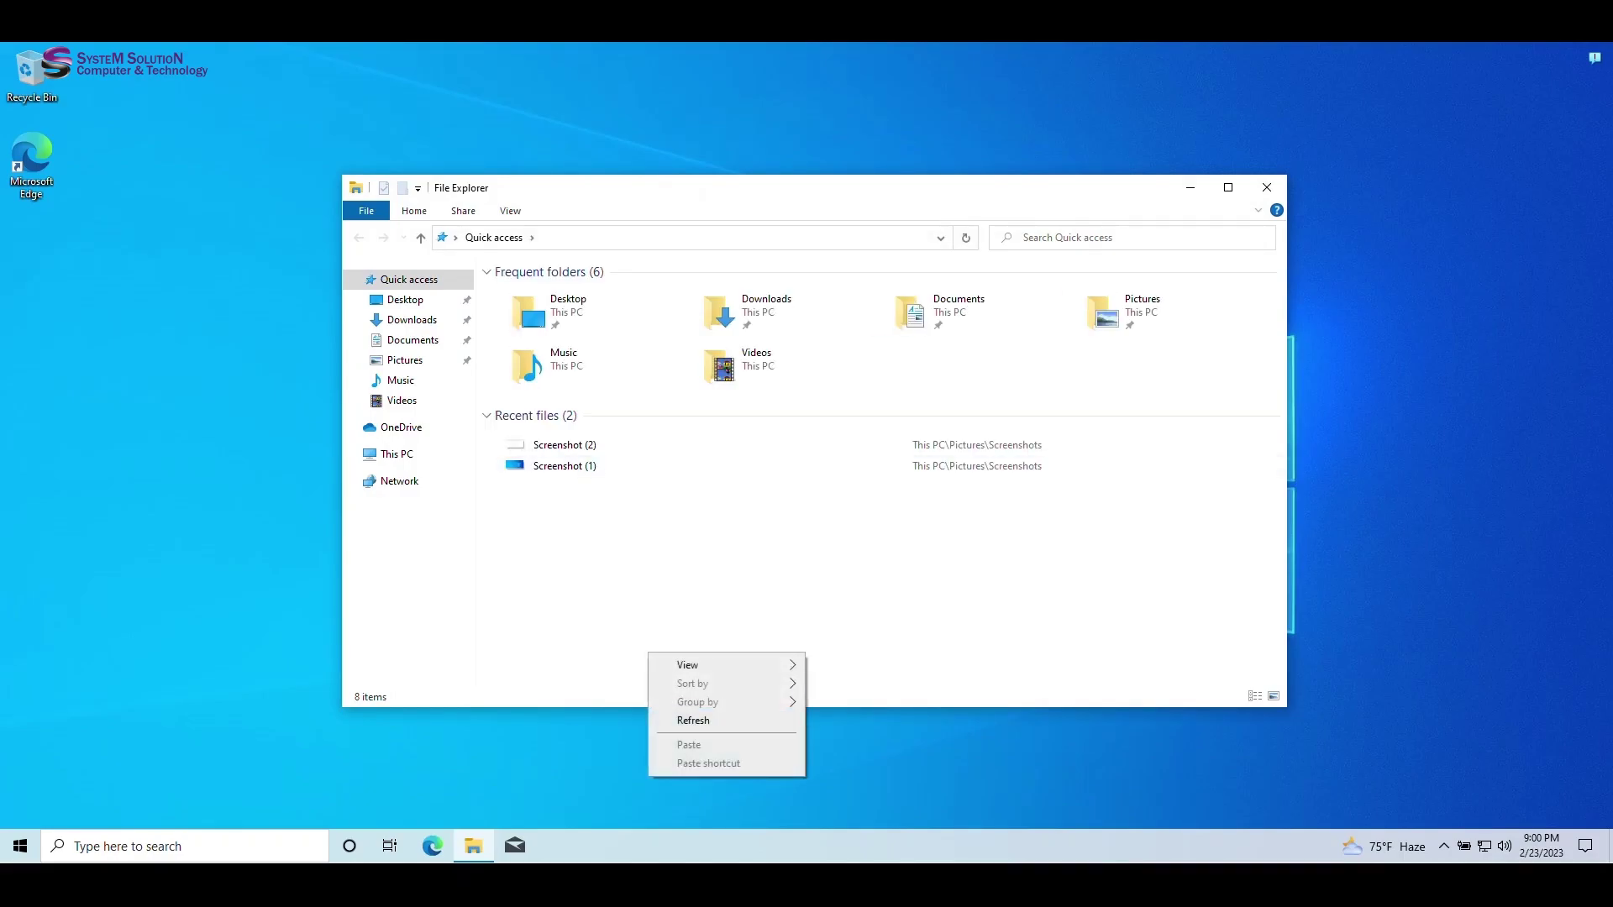
click(397, 453)
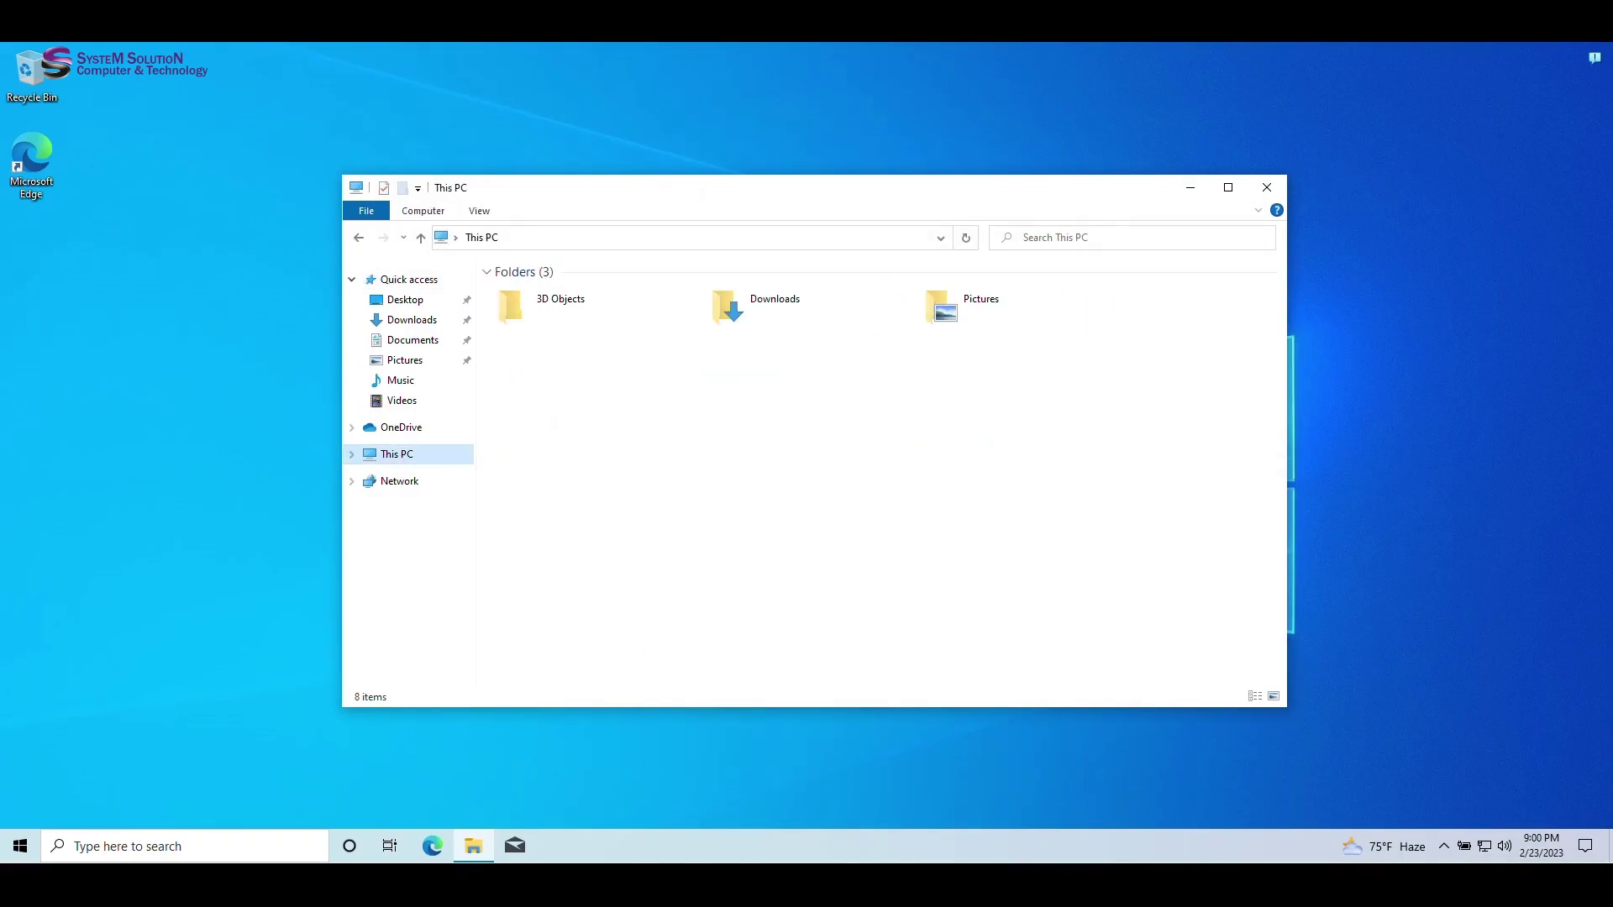
right_click(625, 622)
click(675, 780)
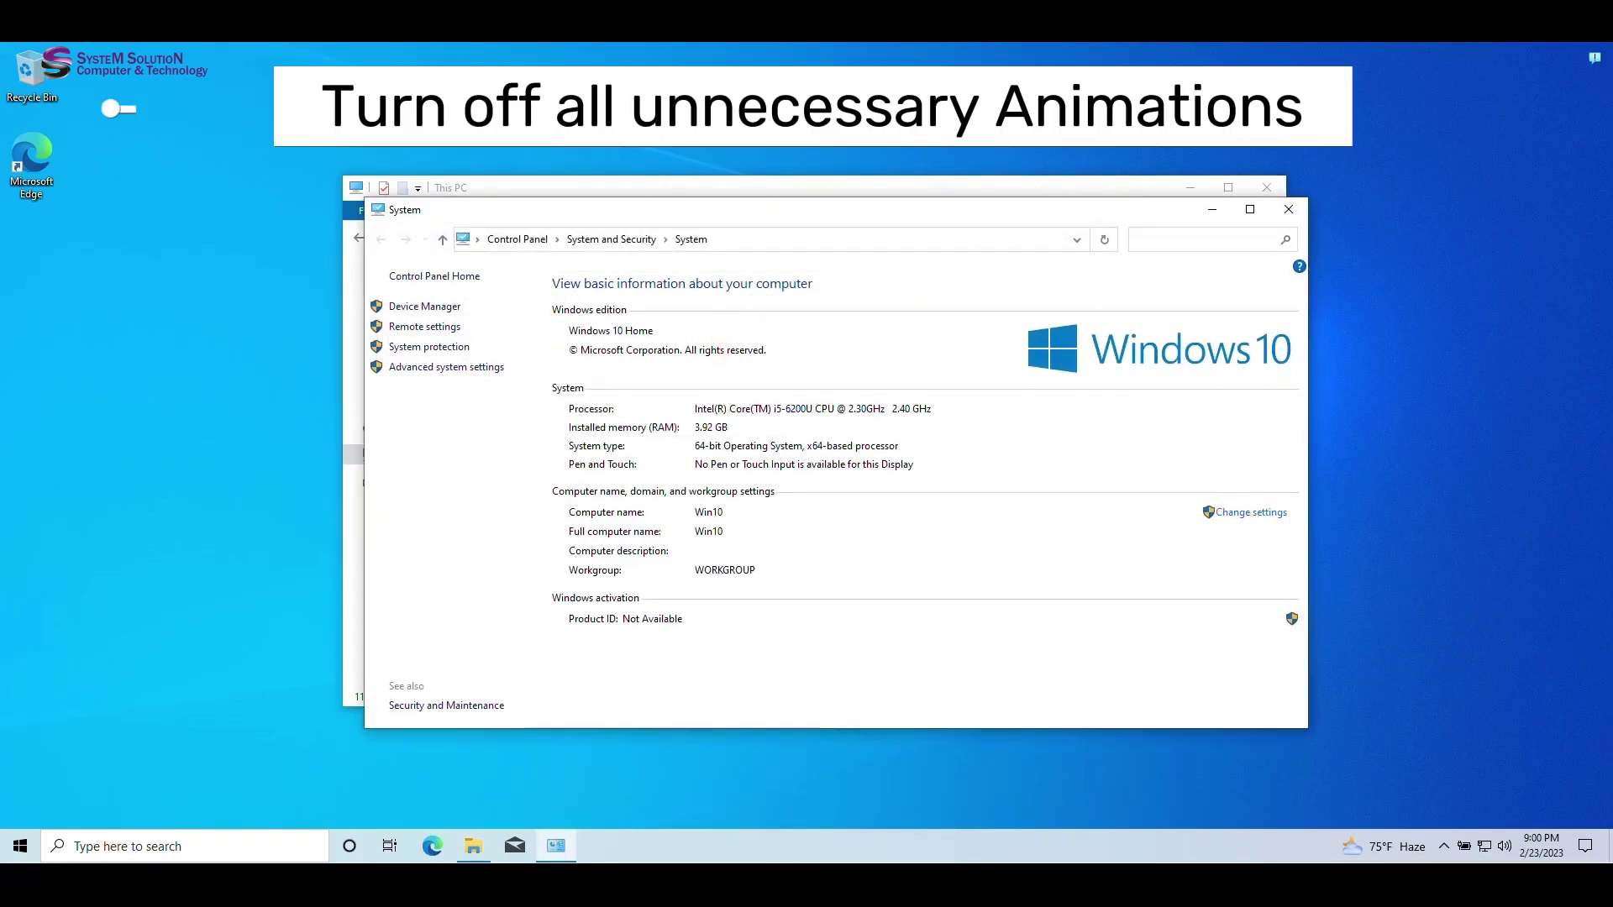
click(446, 367)
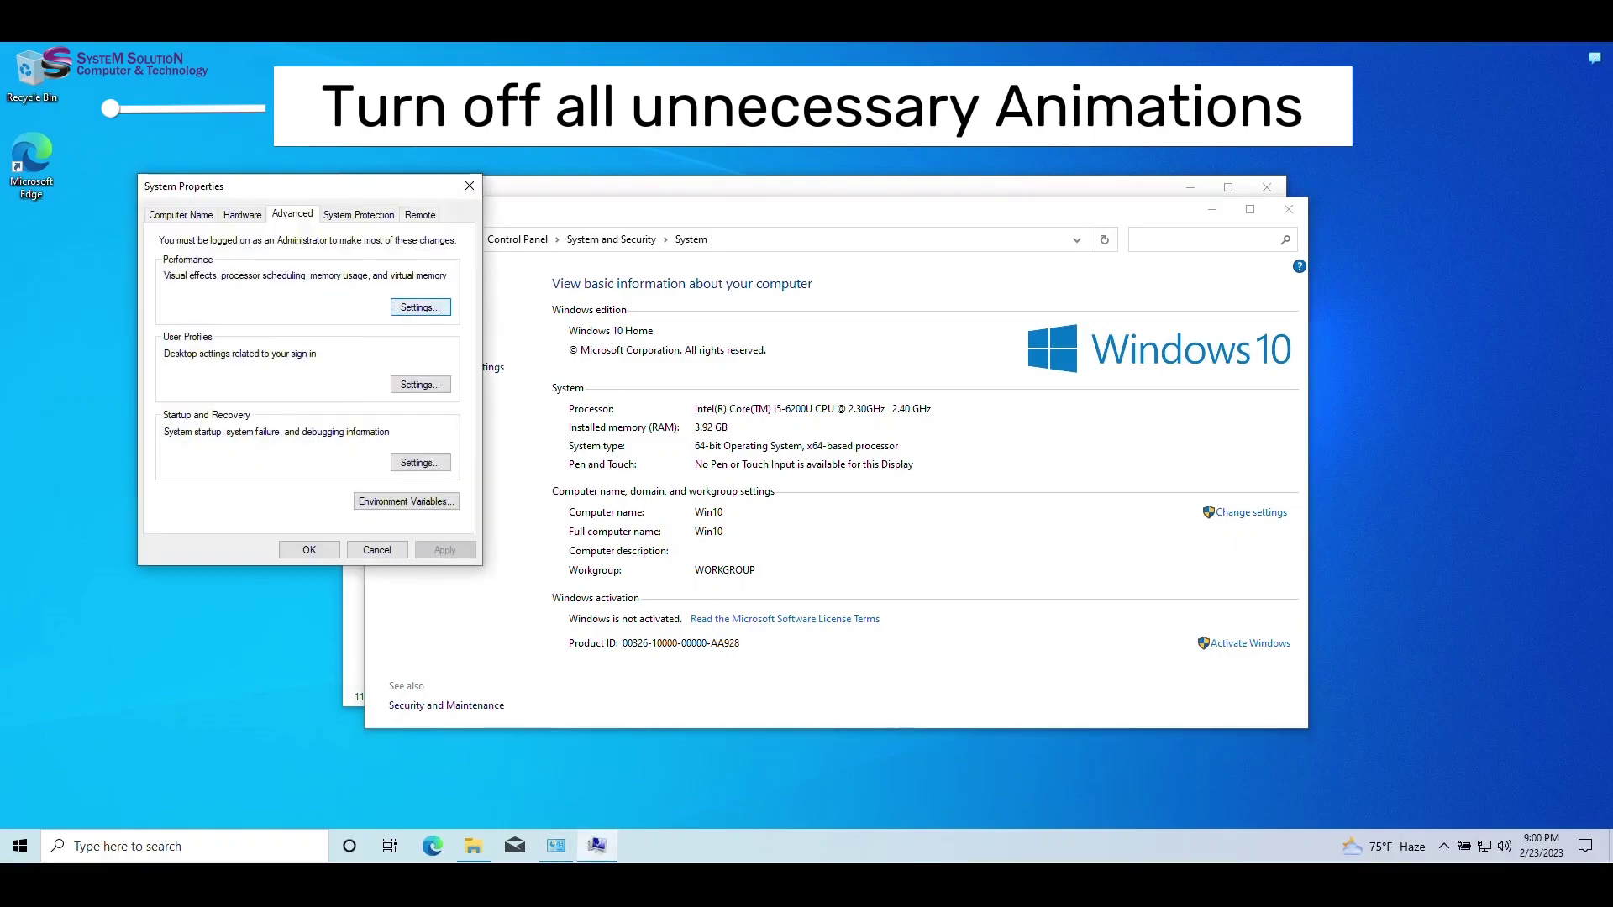
Set visual effects to best performance, re-enabling only smooth font edges, window contents while dragging, thumbnails, translucent selection rectangle and smooth-scroll list boxes
click(420, 308)
click(242, 382)
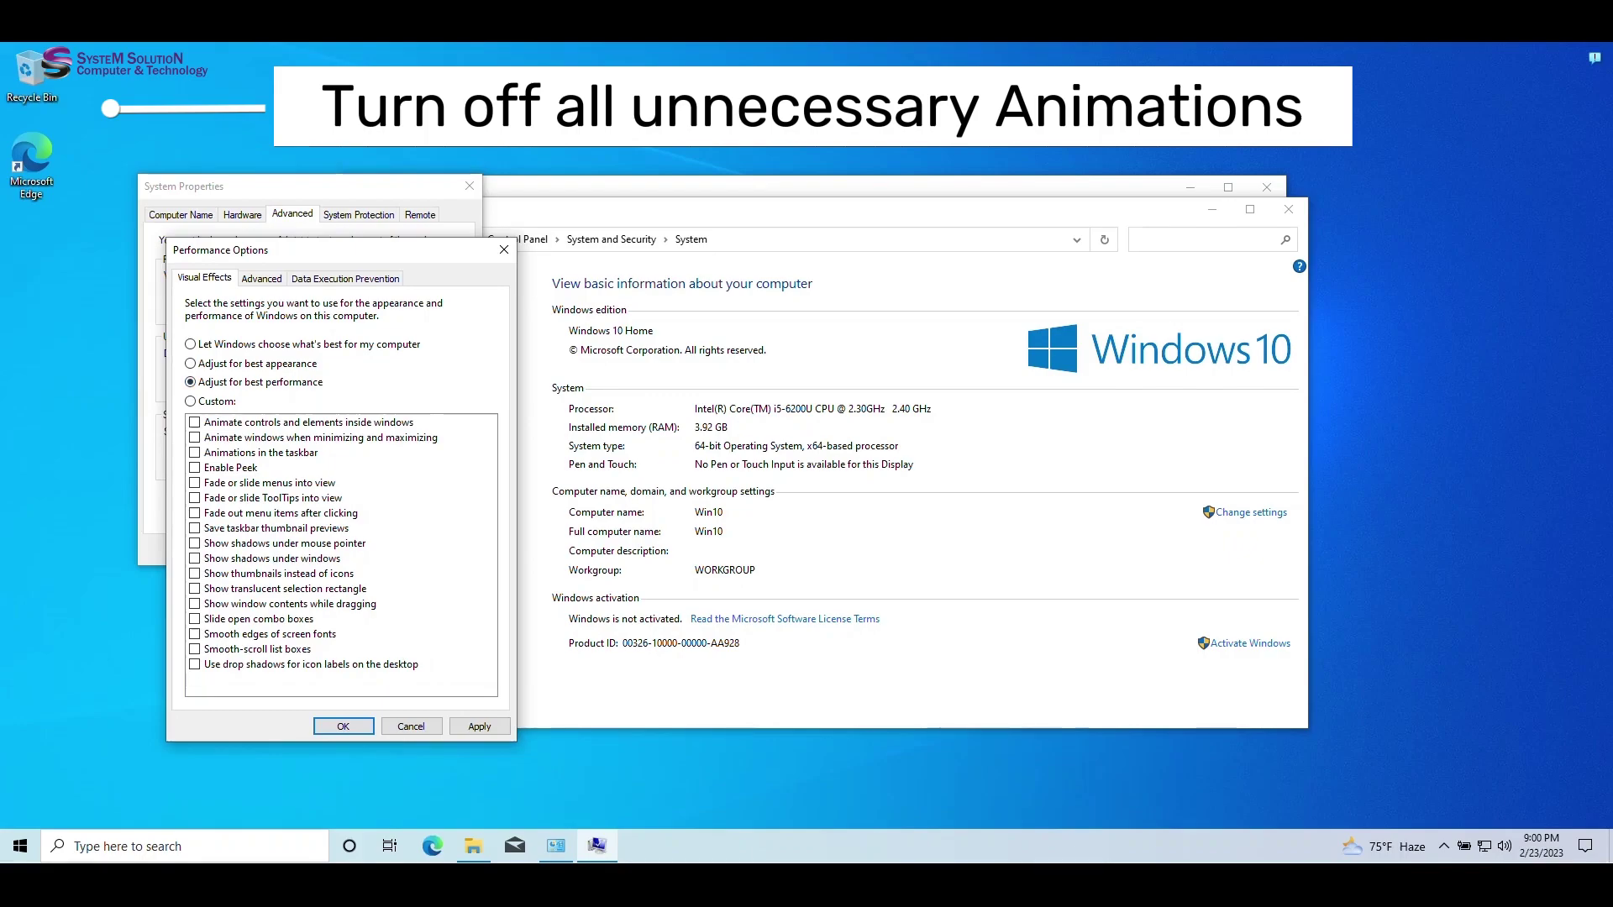
click(195, 634)
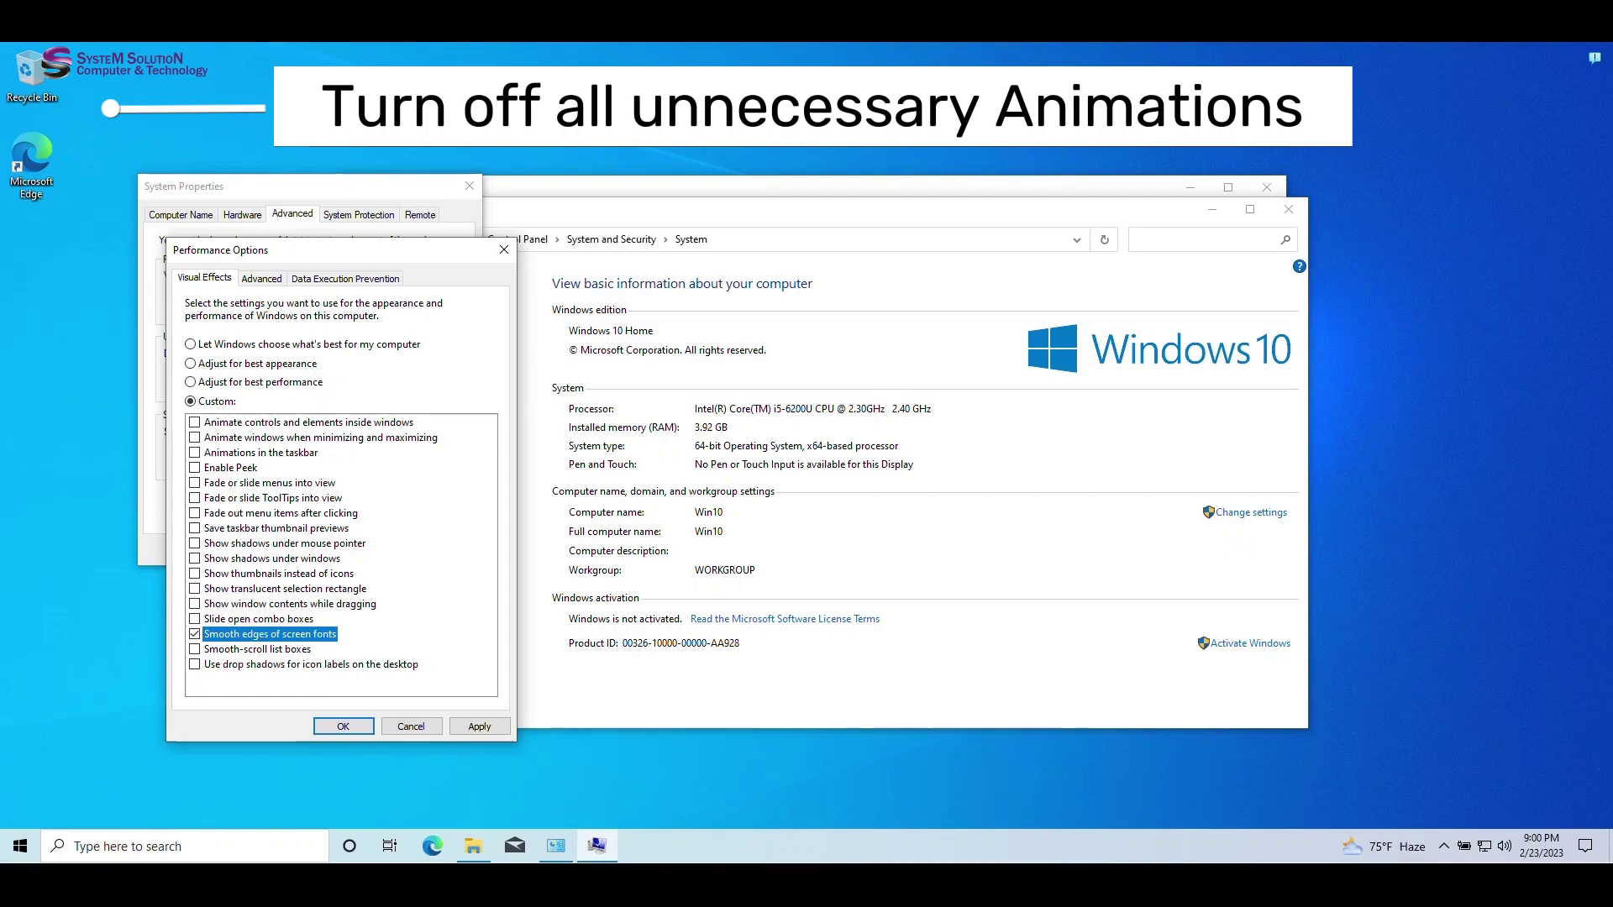
click(195, 604)
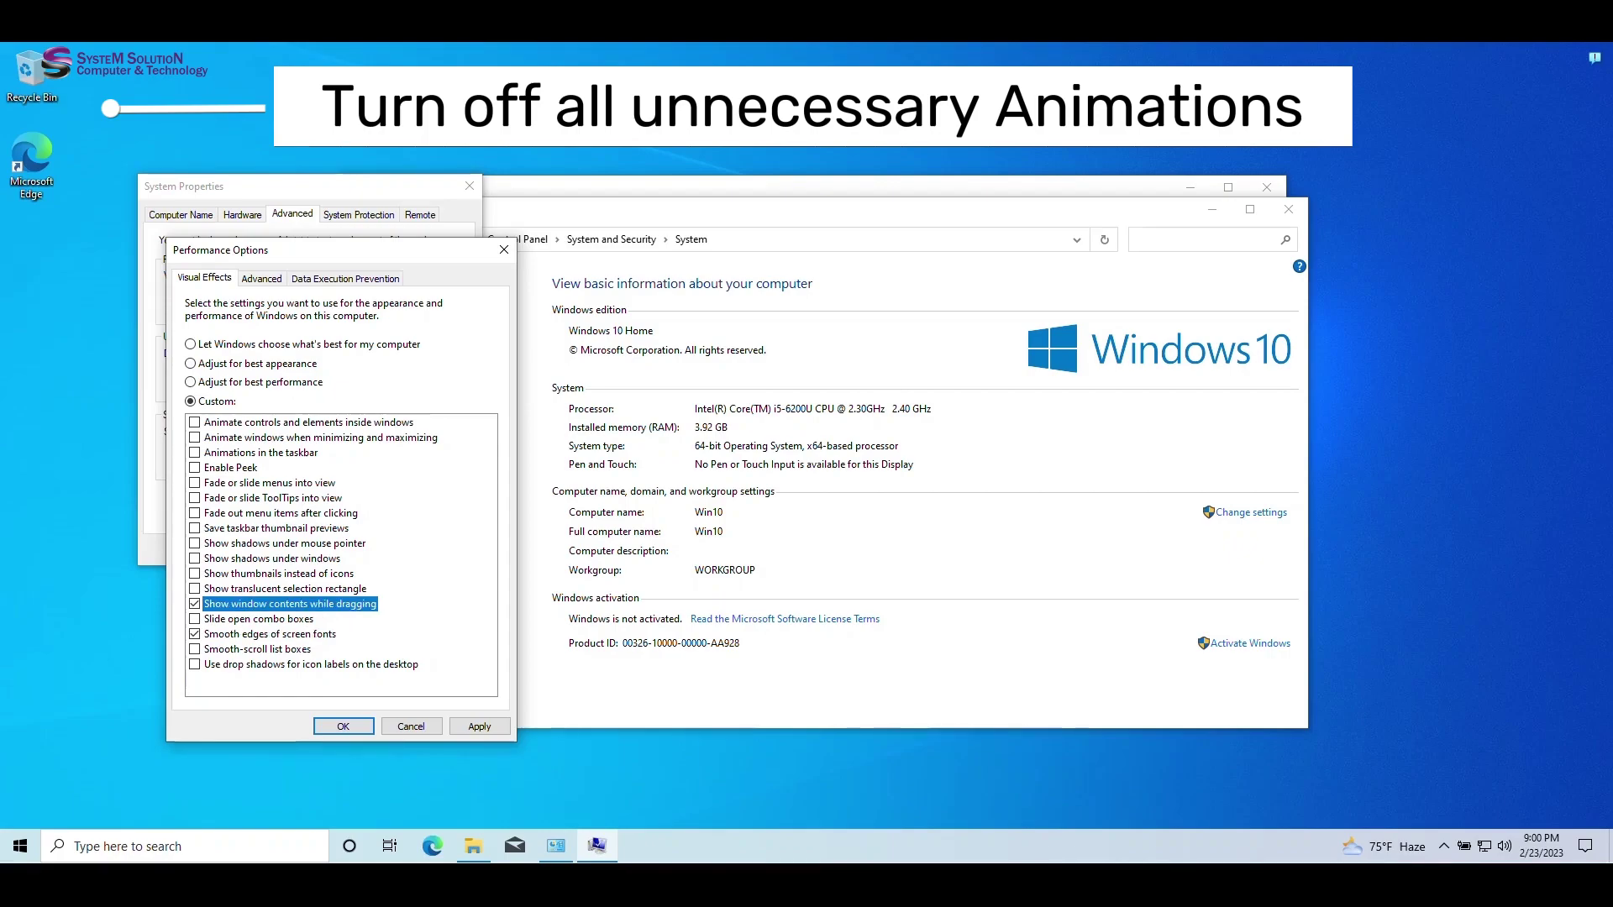
click(195, 574)
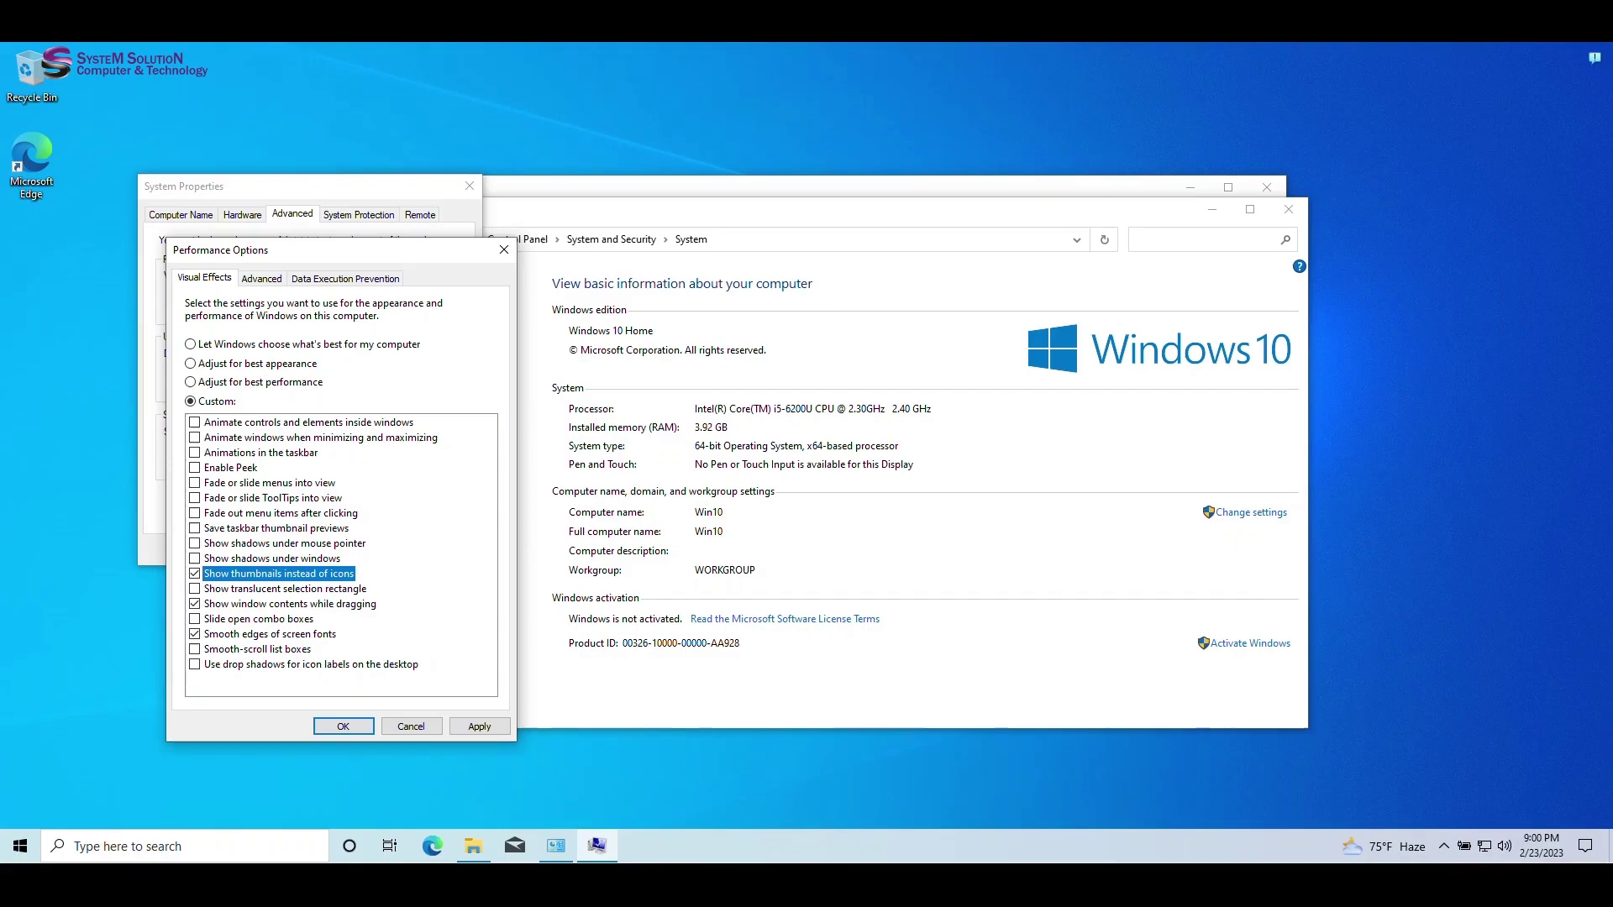
click(195, 589)
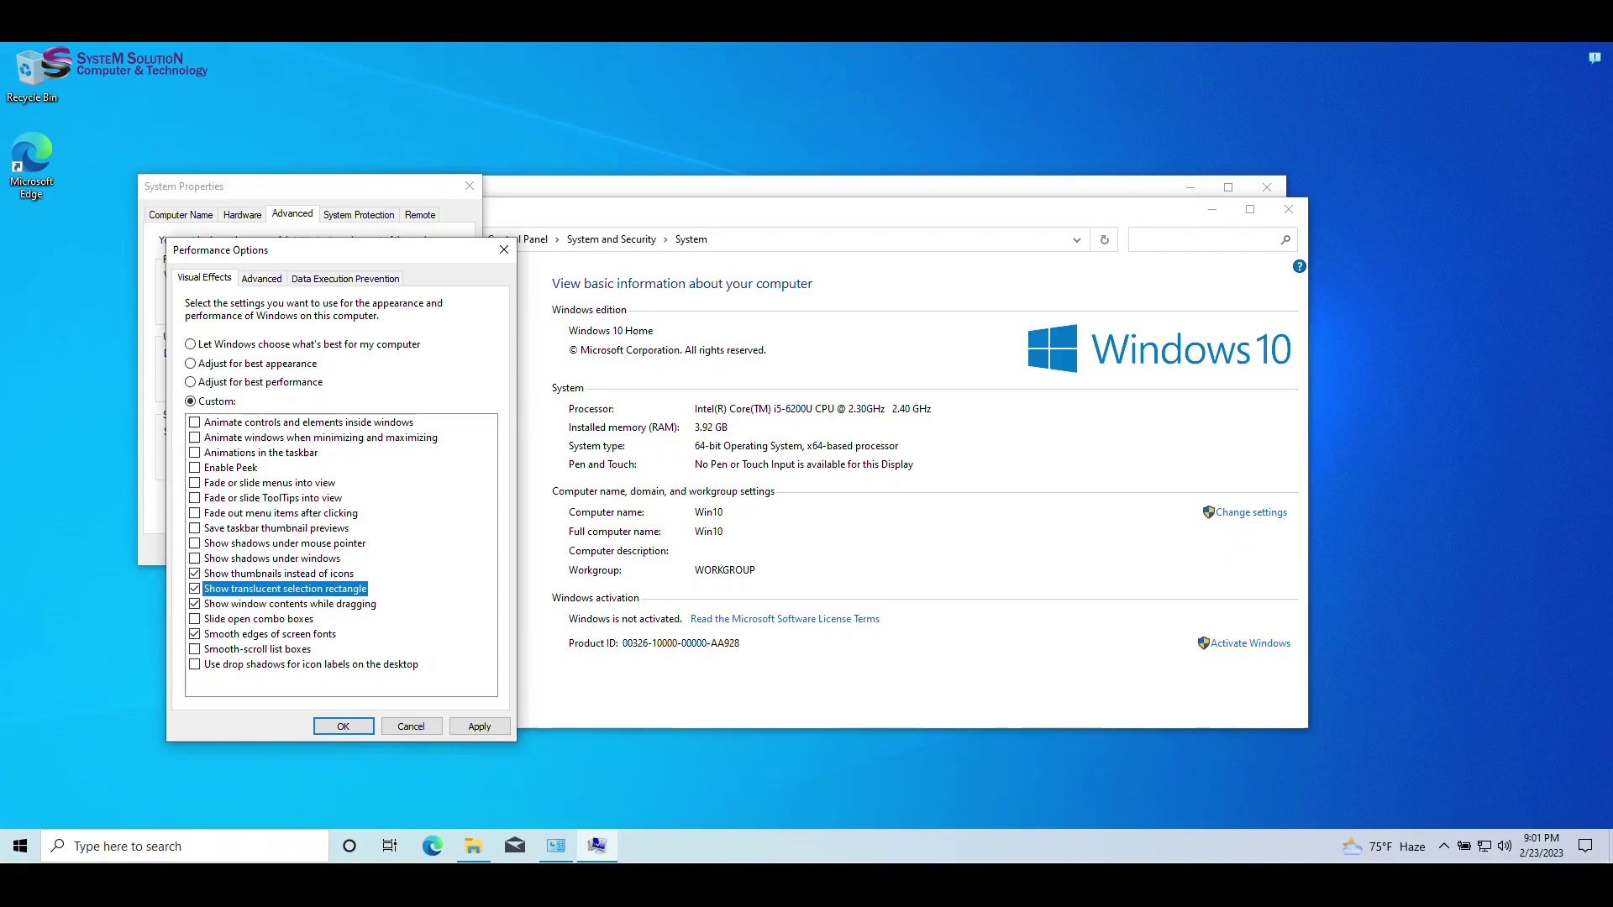
click(195, 649)
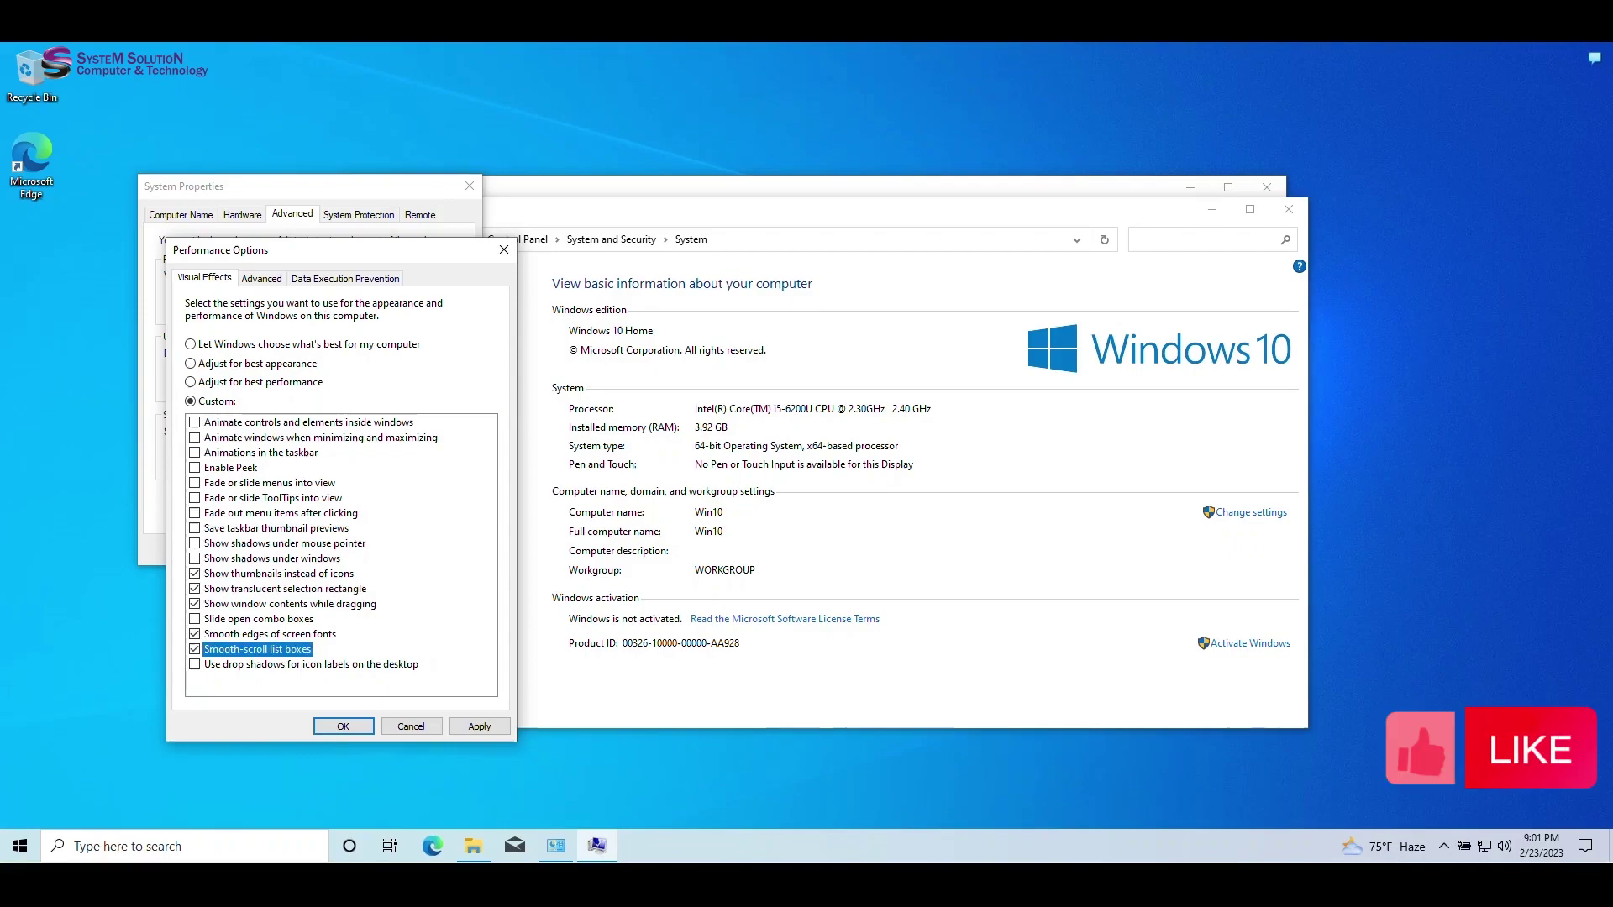
click(479, 726)
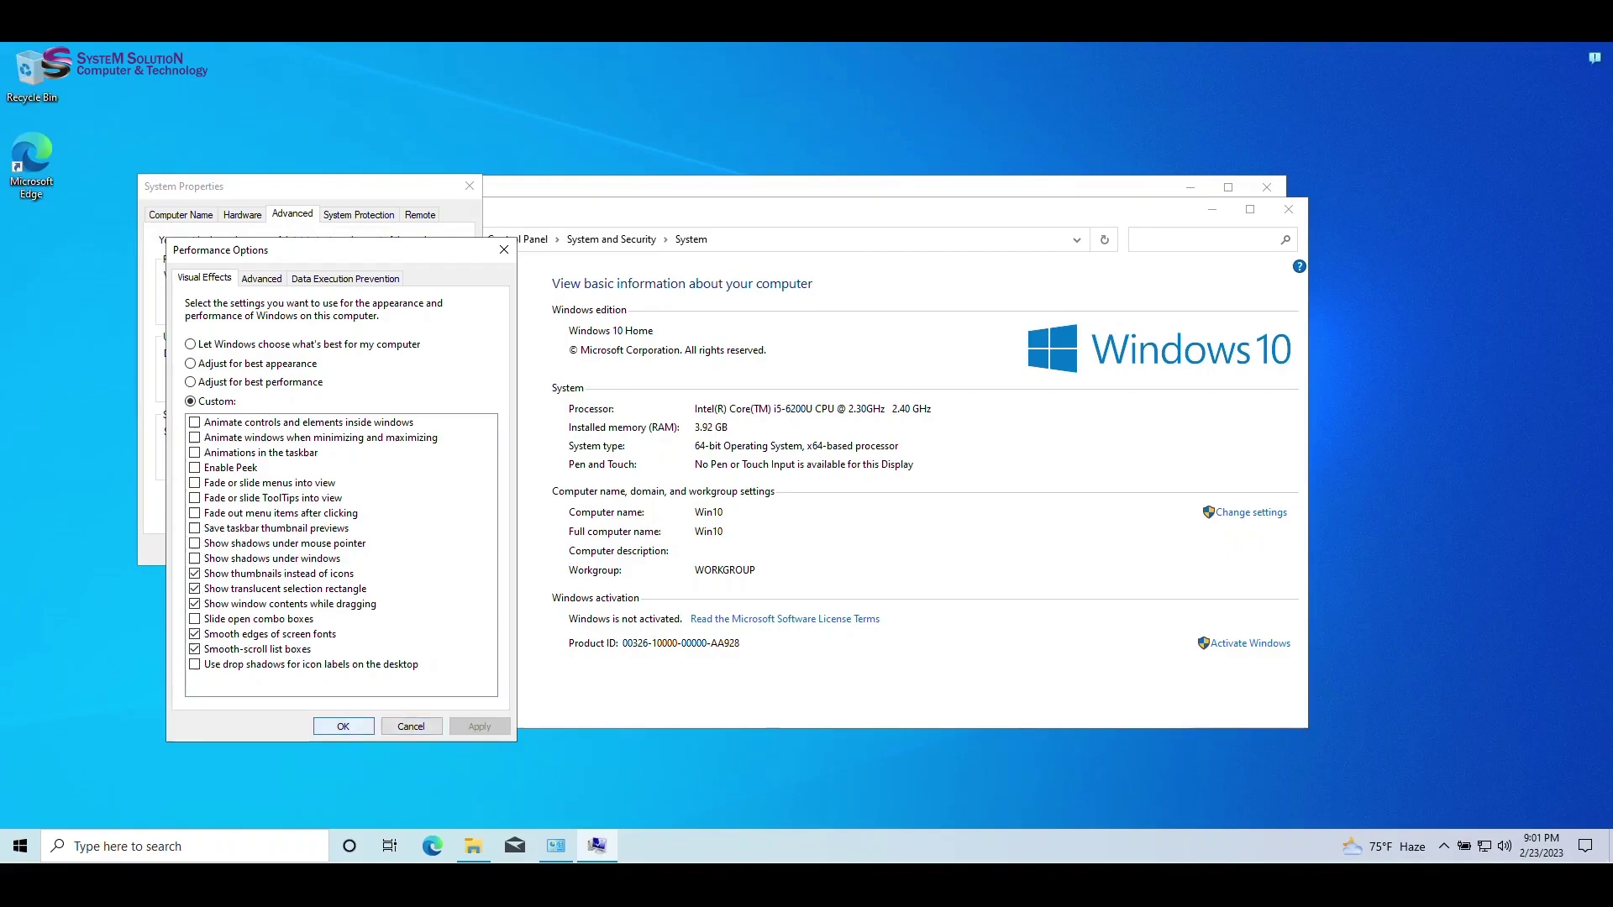
click(344, 727)
click(309, 550)
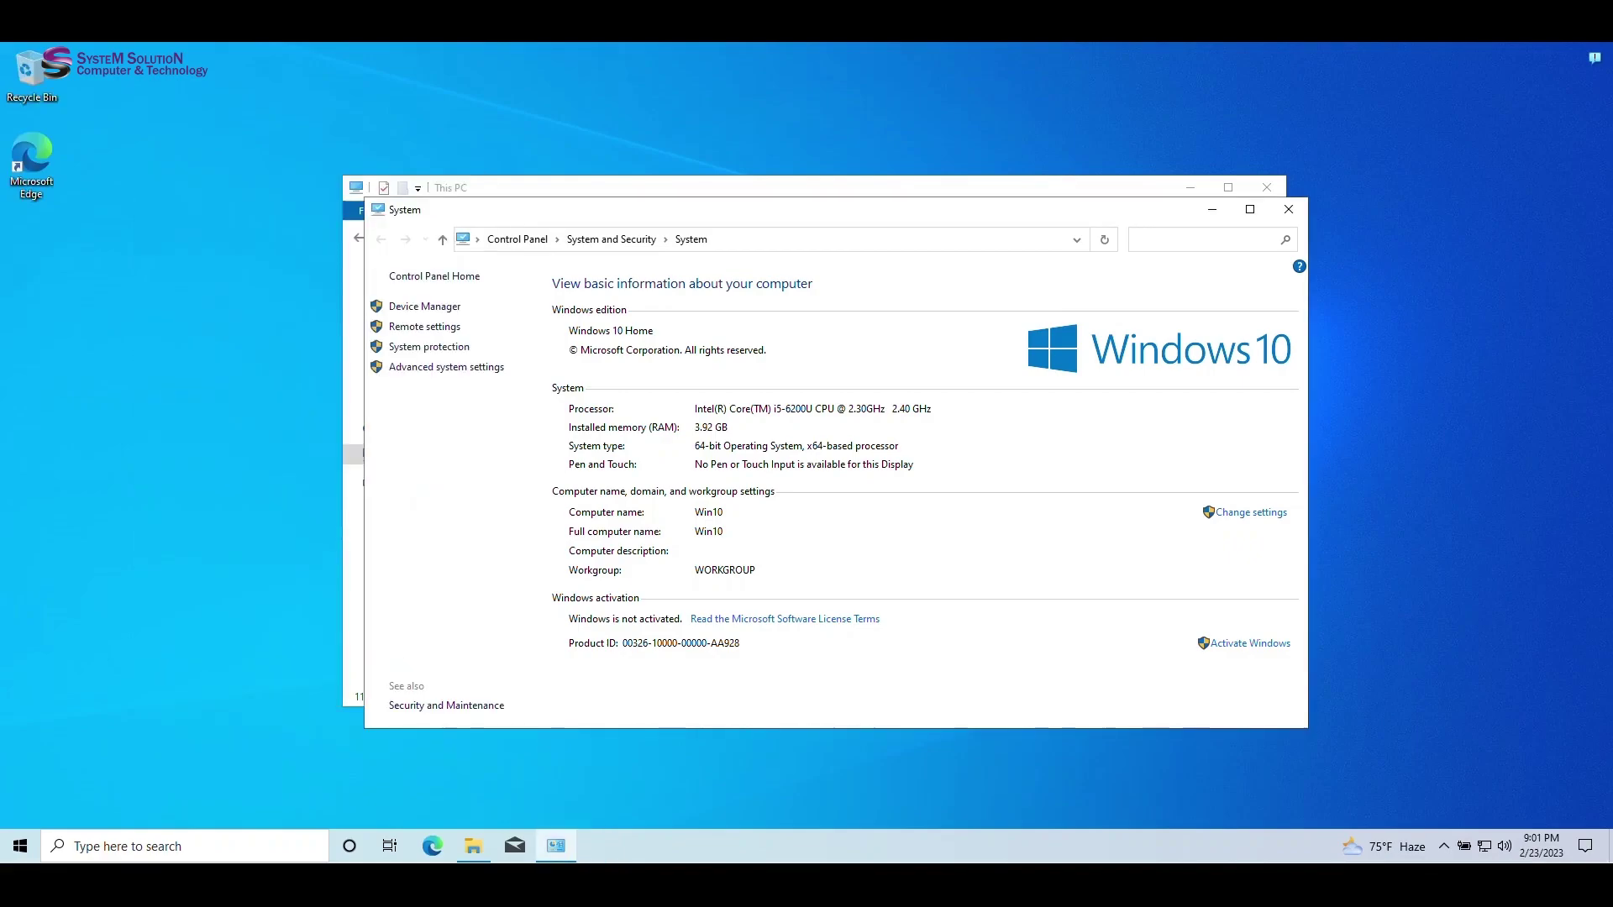
key(alt+F4)
In the Windows Gaming settings, turn off Xbox Game Bar and disable opening it with the controller button
key(super)
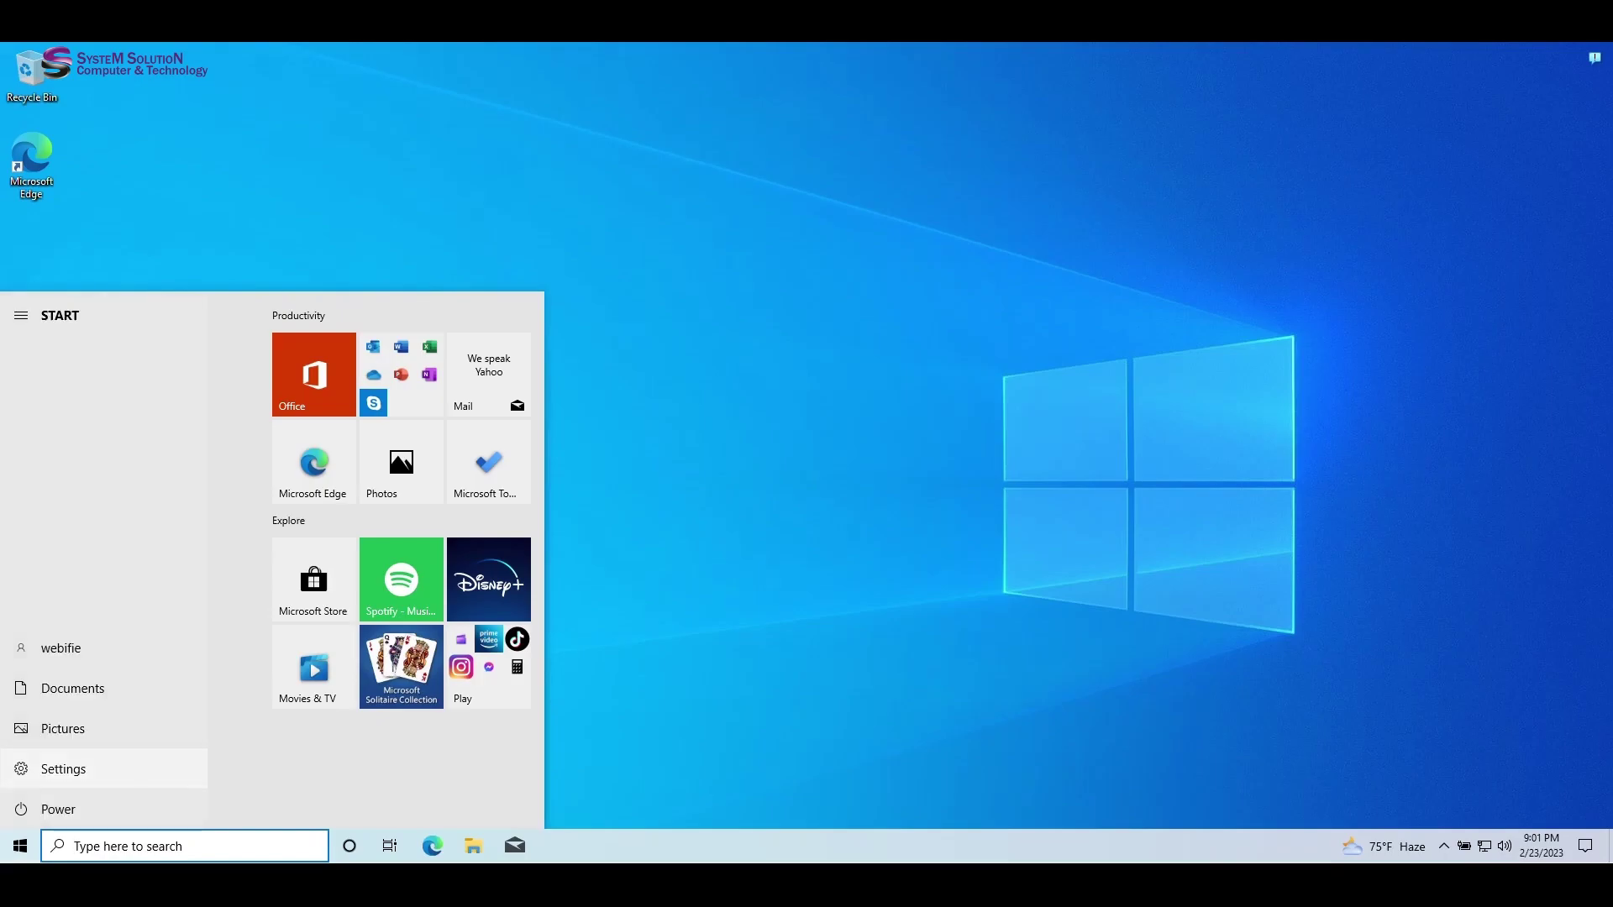
click(63, 769)
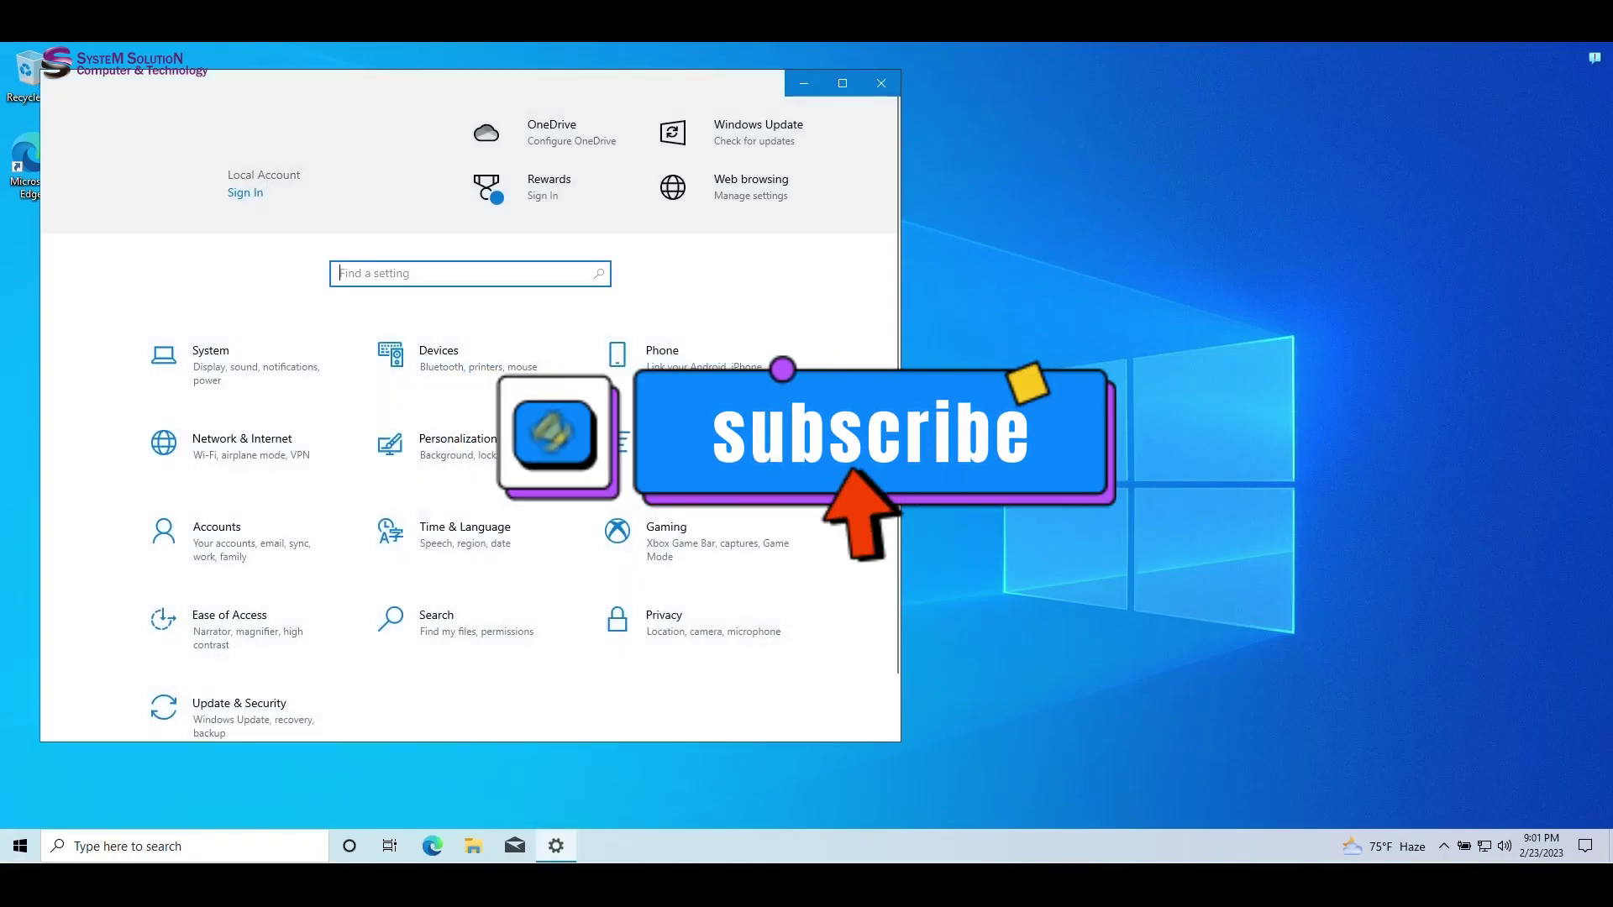
click(842, 83)
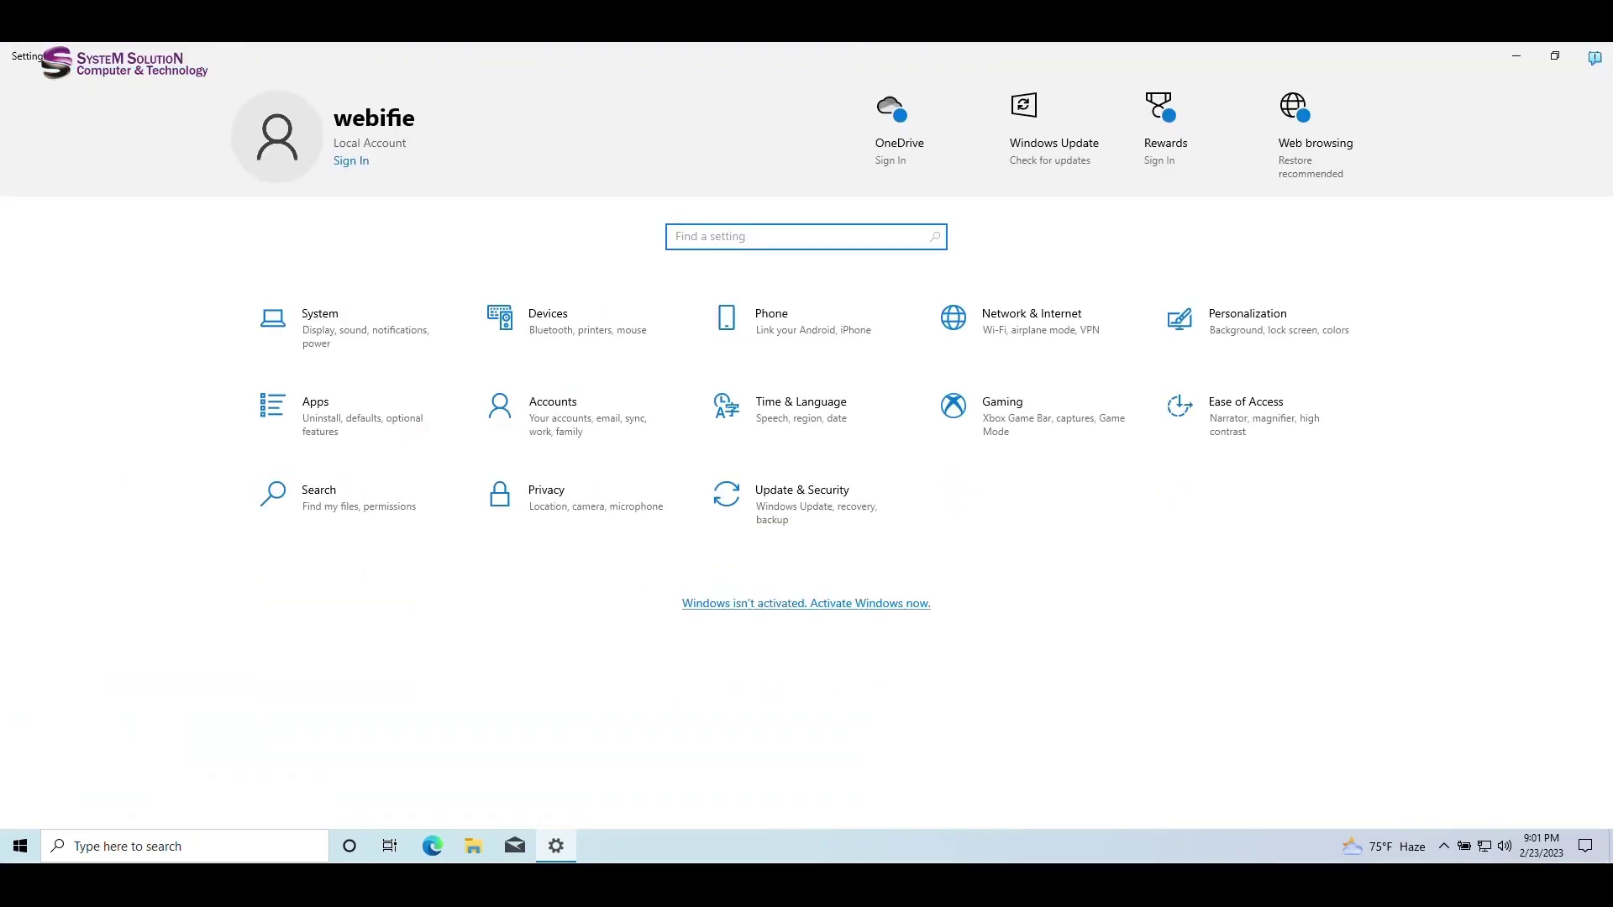
click(996, 421)
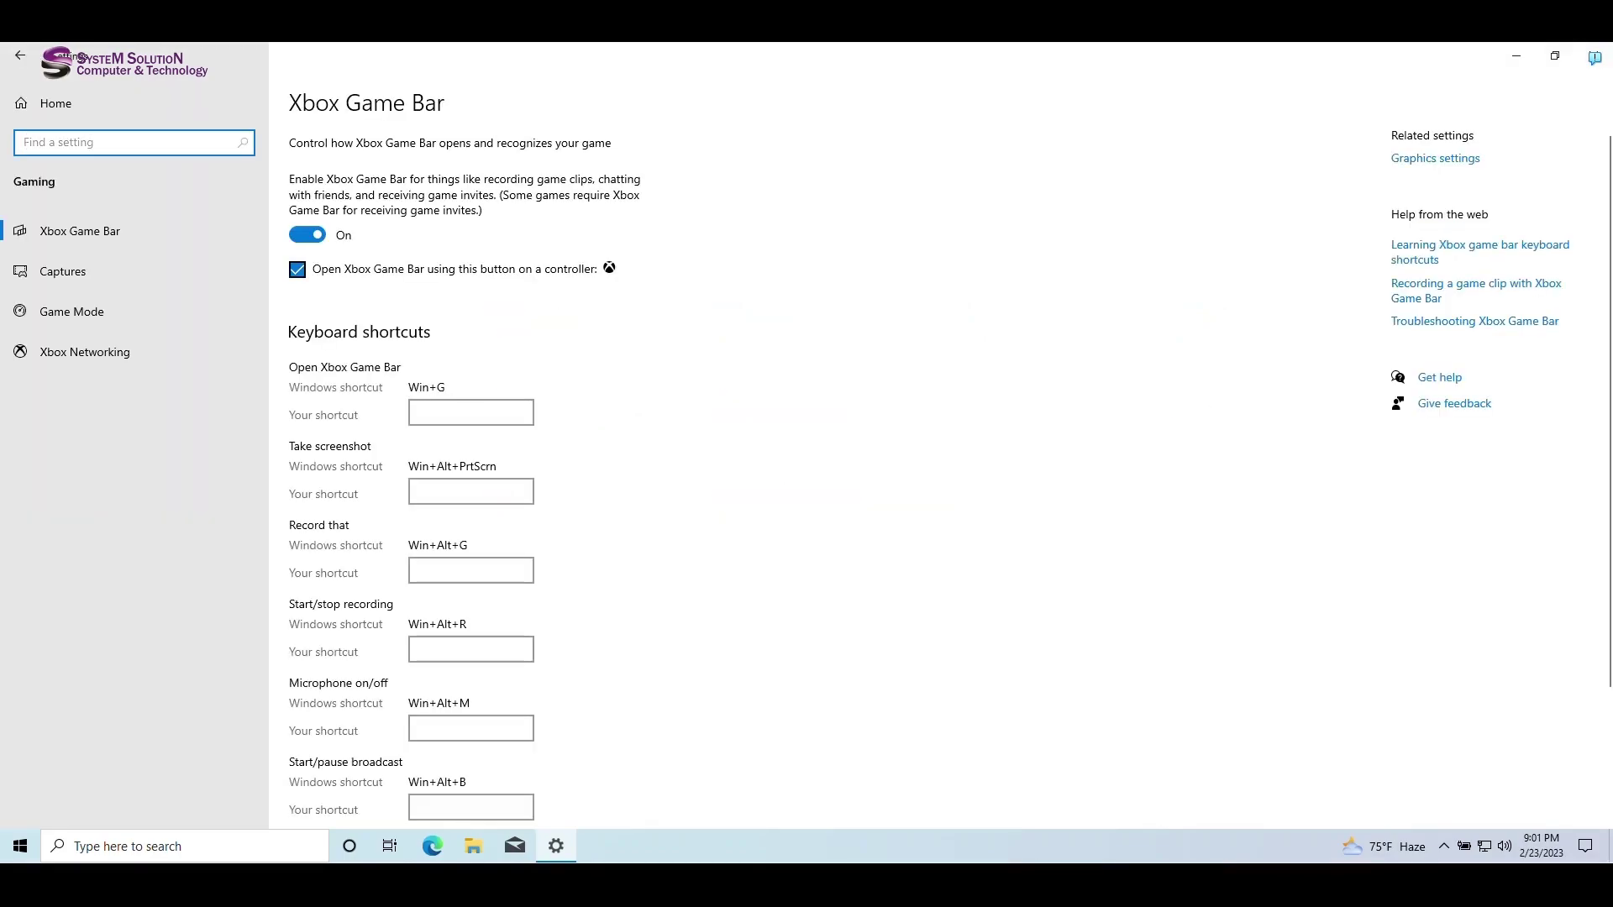
click(307, 235)
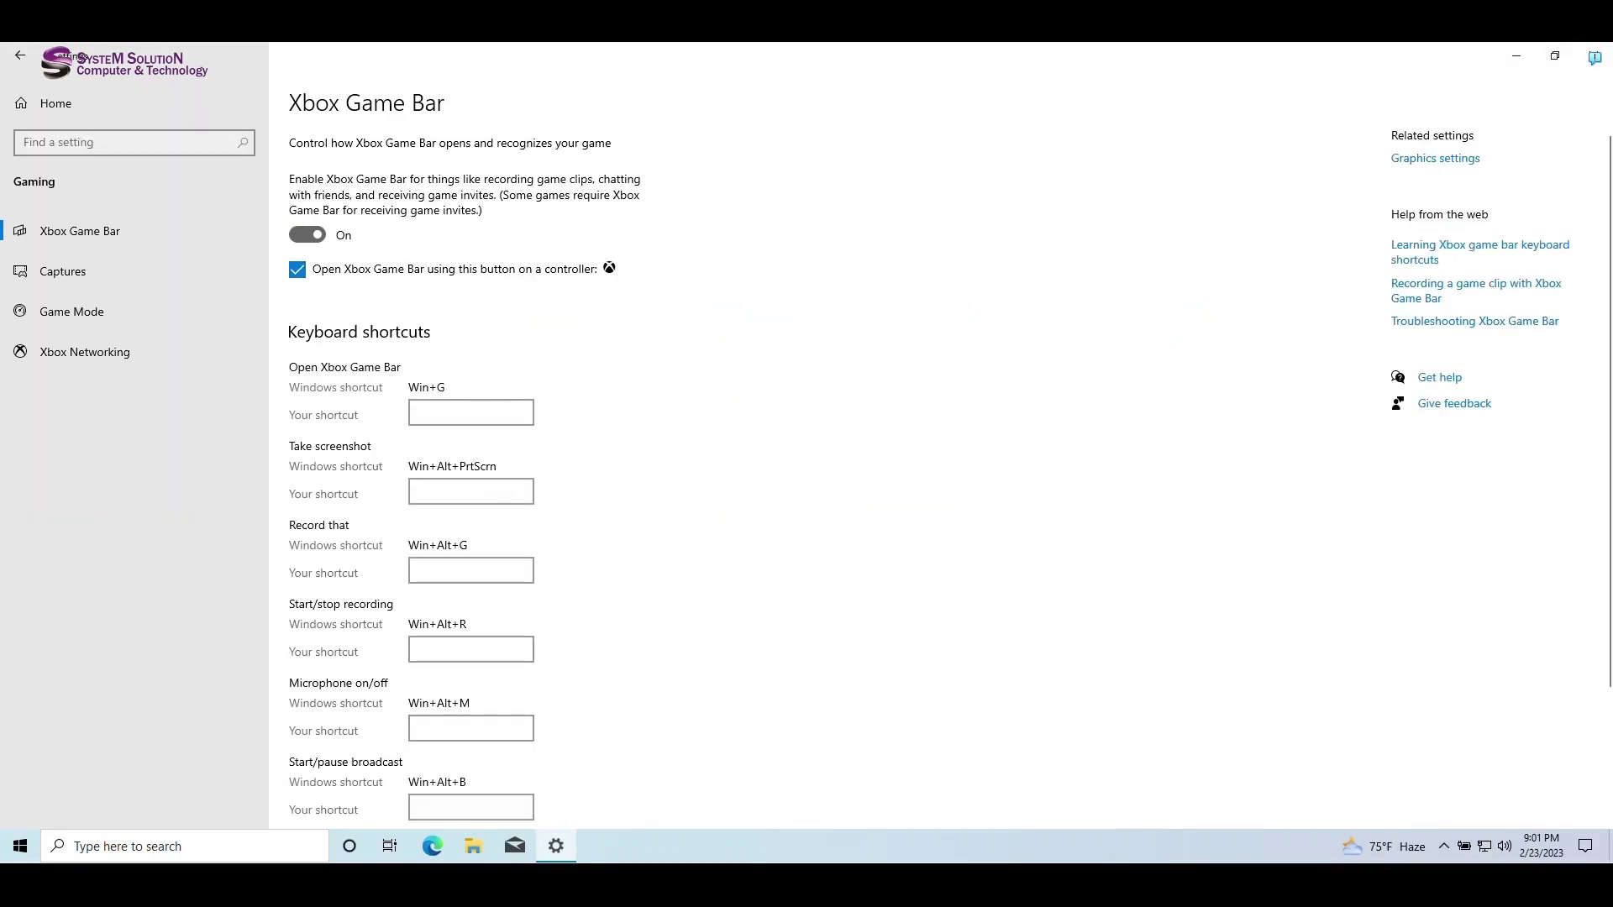
click(297, 270)
scroll(297, 270, down, 3)
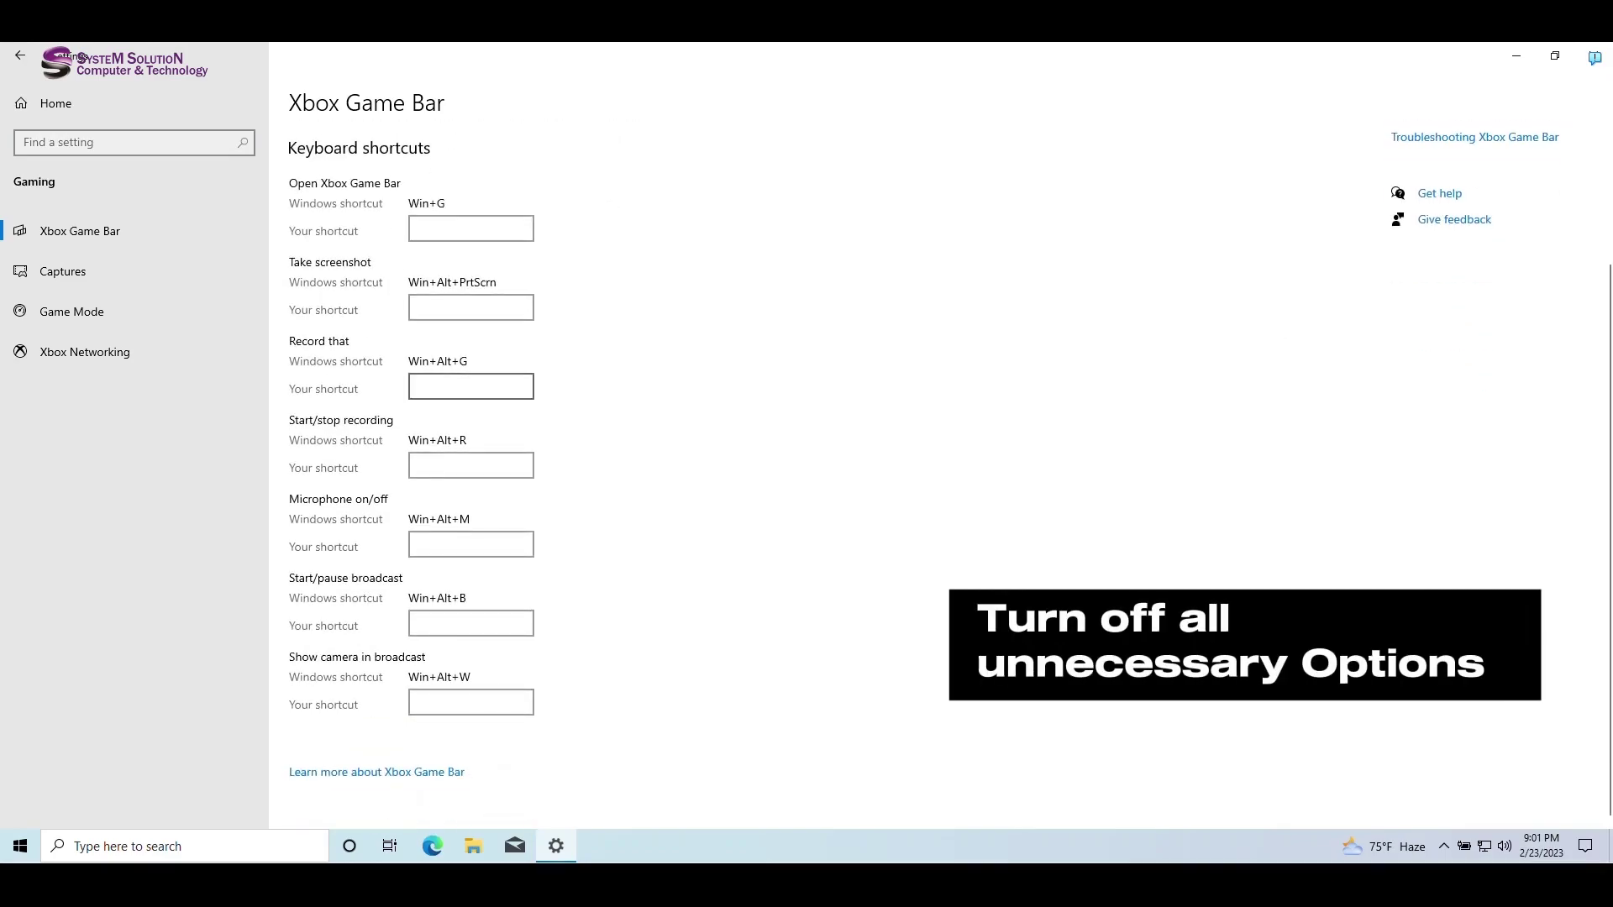
scroll(336, 377, up, 3)
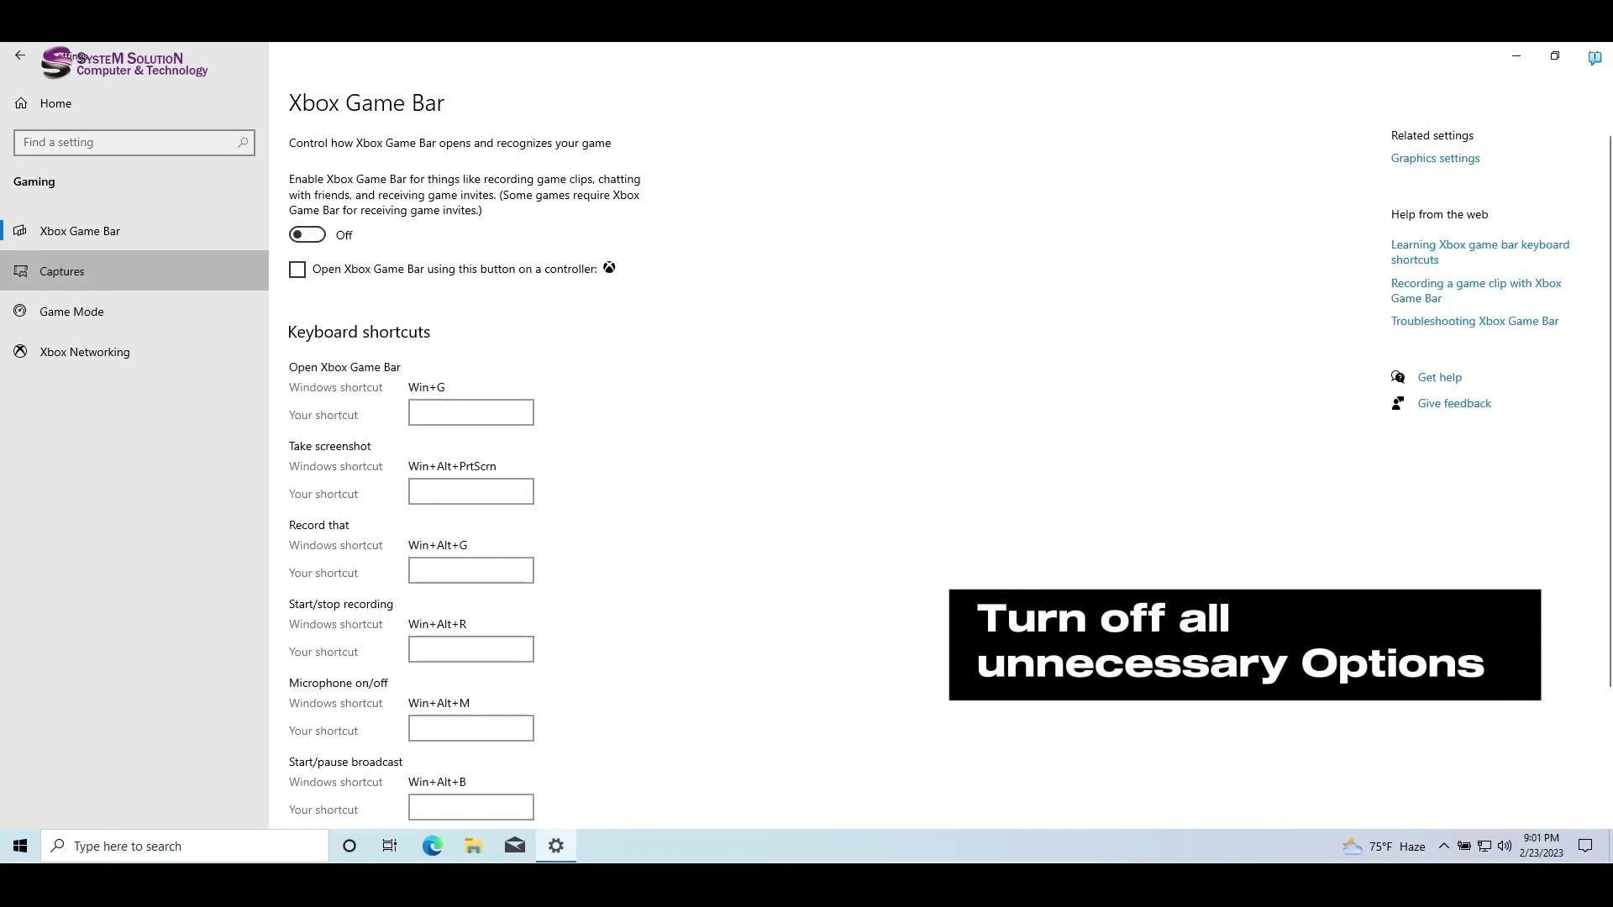
Review the game Captures options and make sure Game Mode is off
click(62, 271)
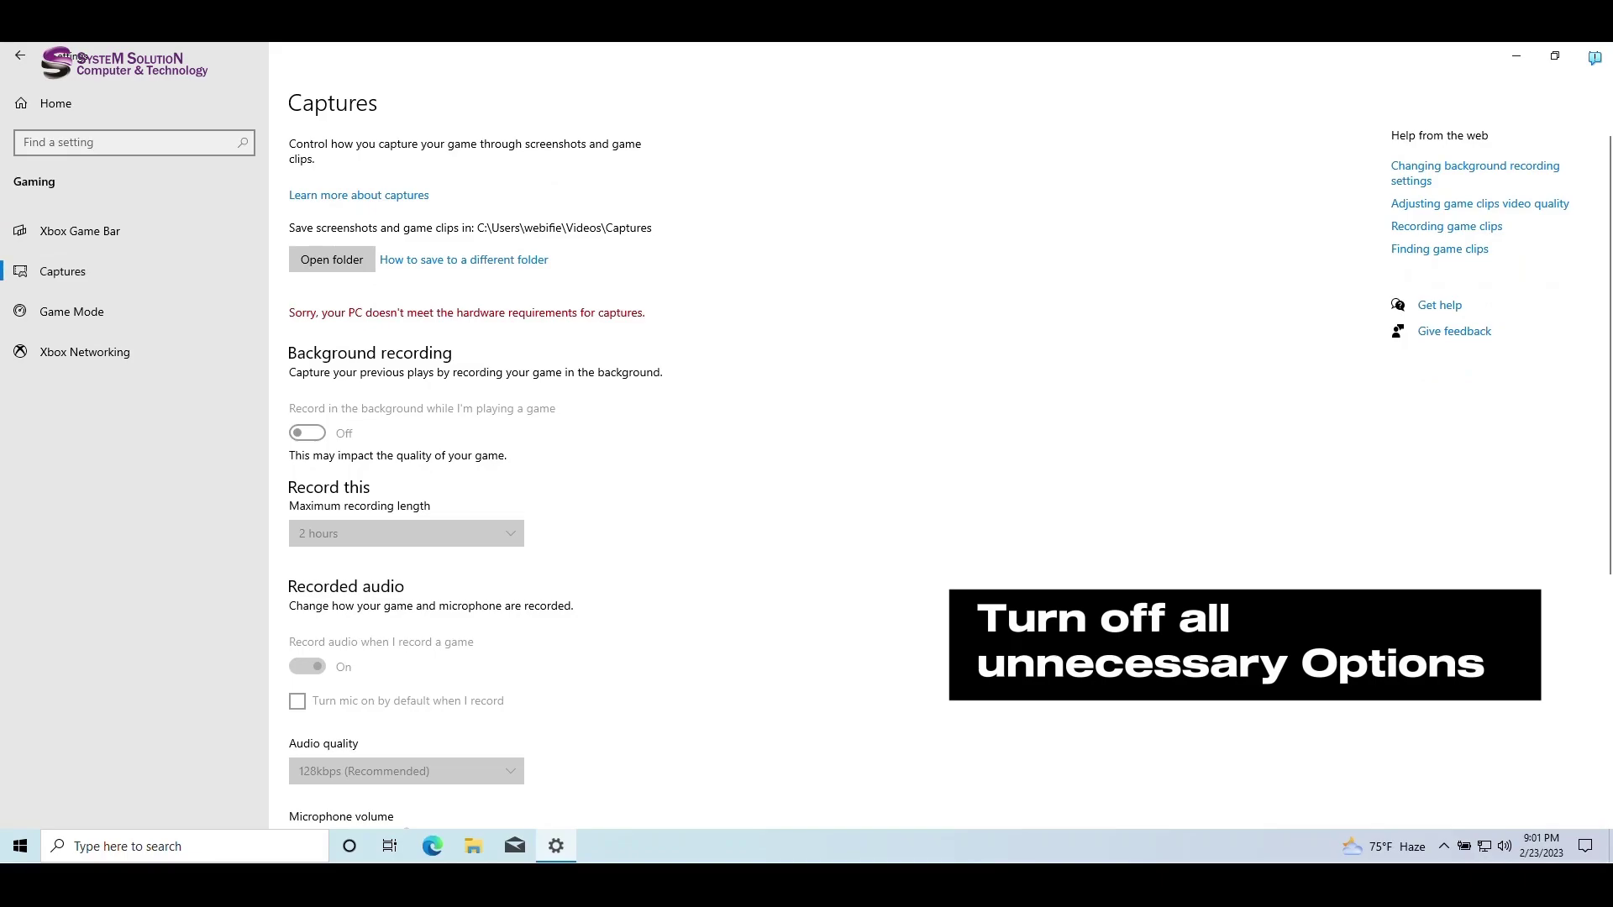
scroll(807, 437, down, 5)
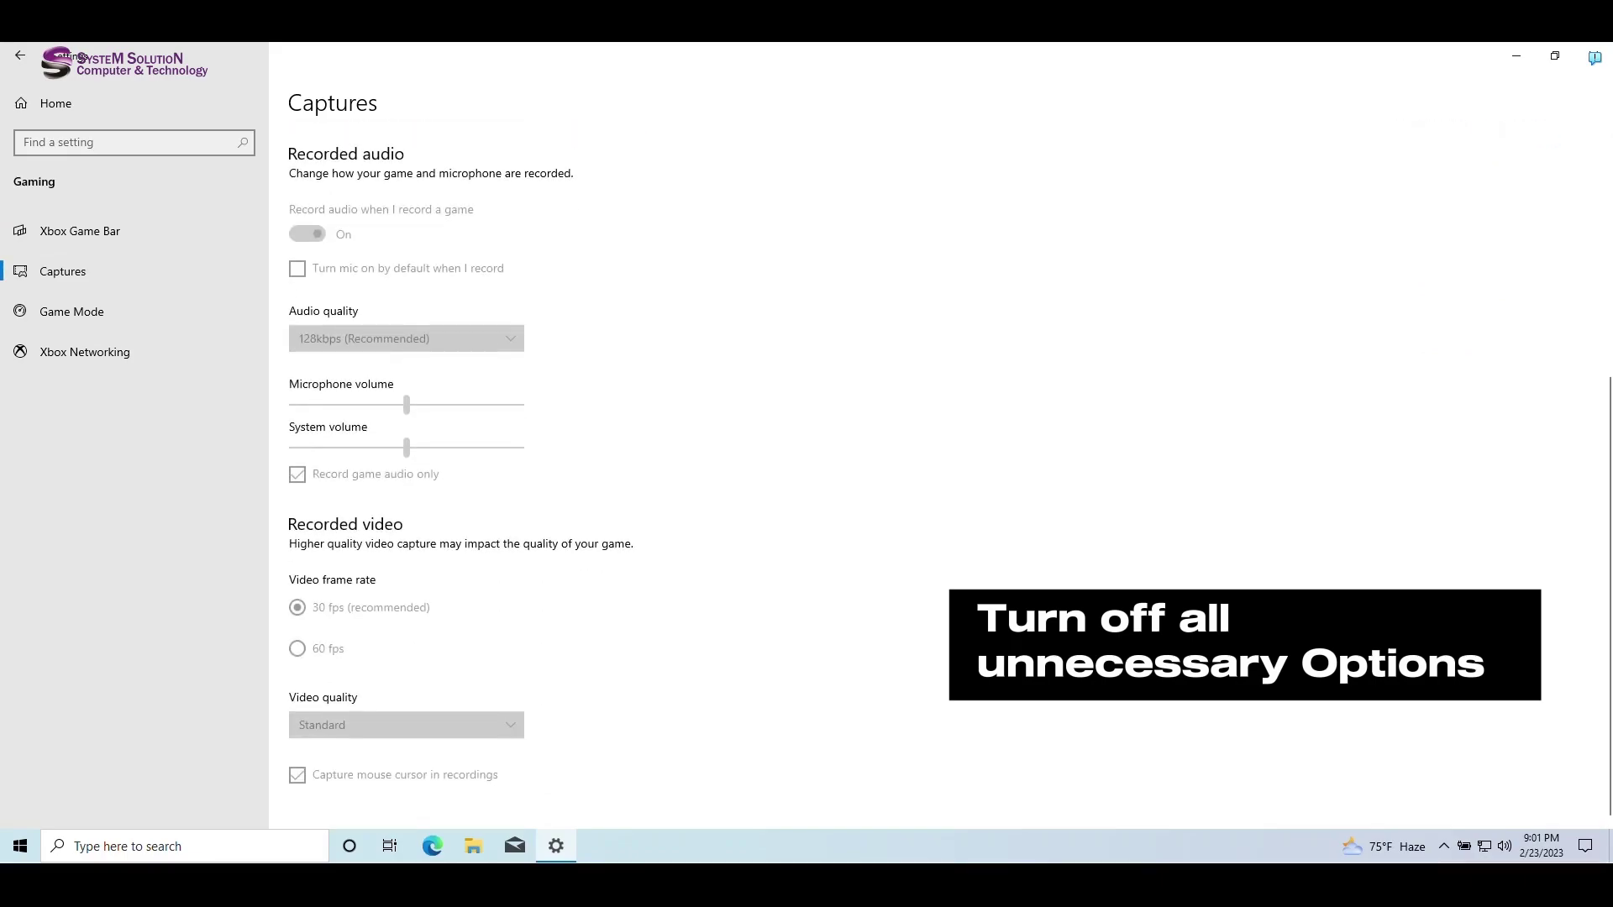
scroll(806, 471, up, 5)
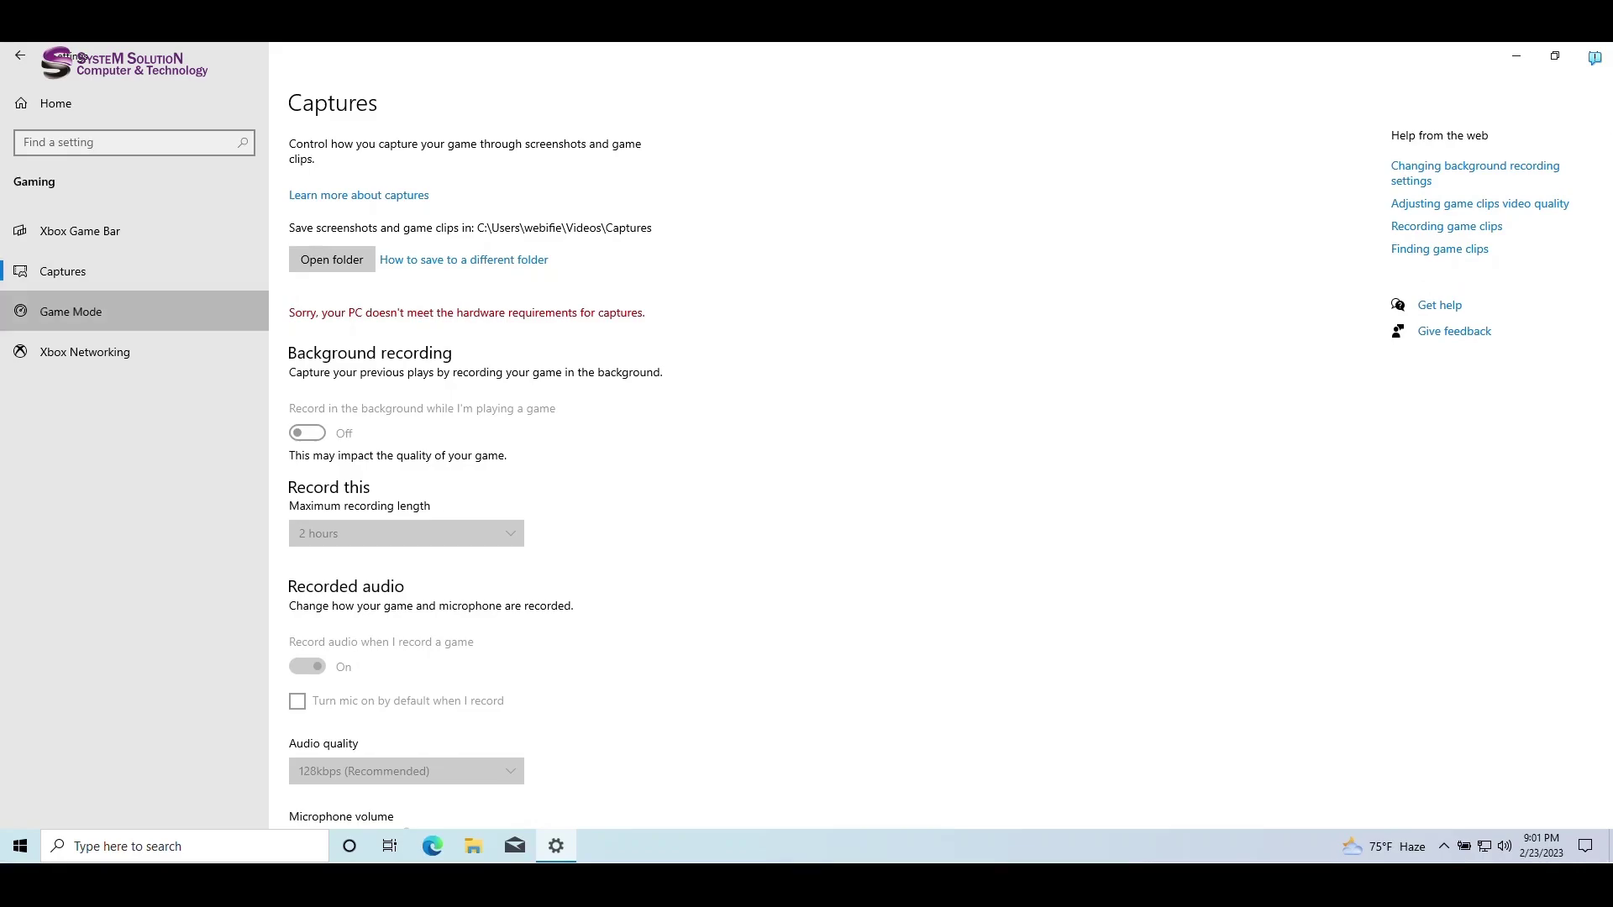
click(72, 312)
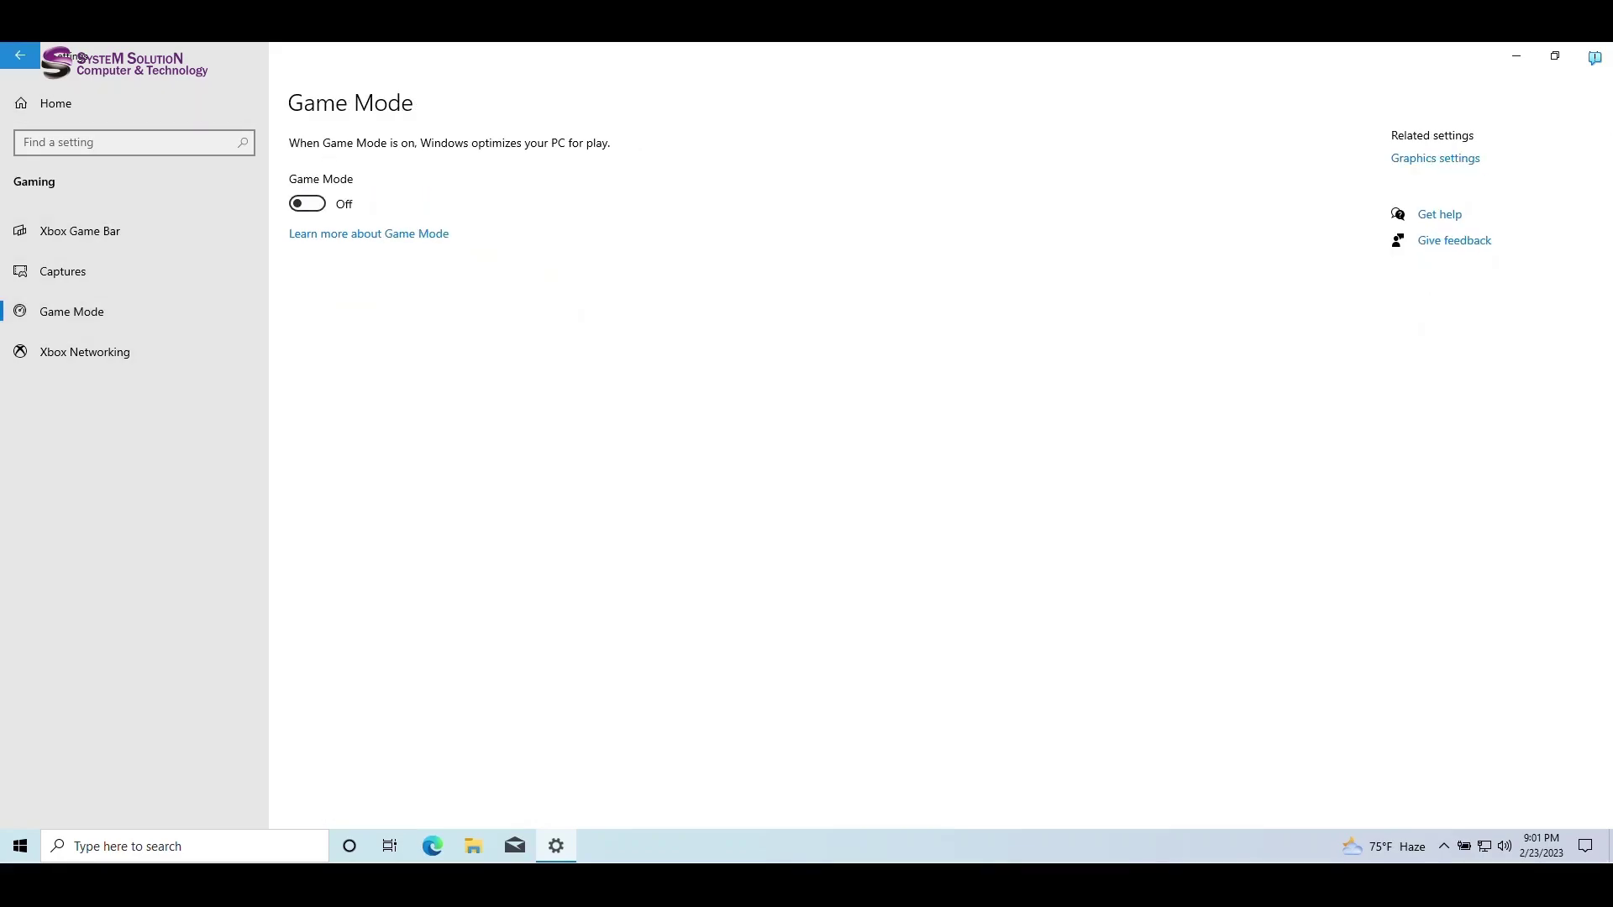
click(20, 54)
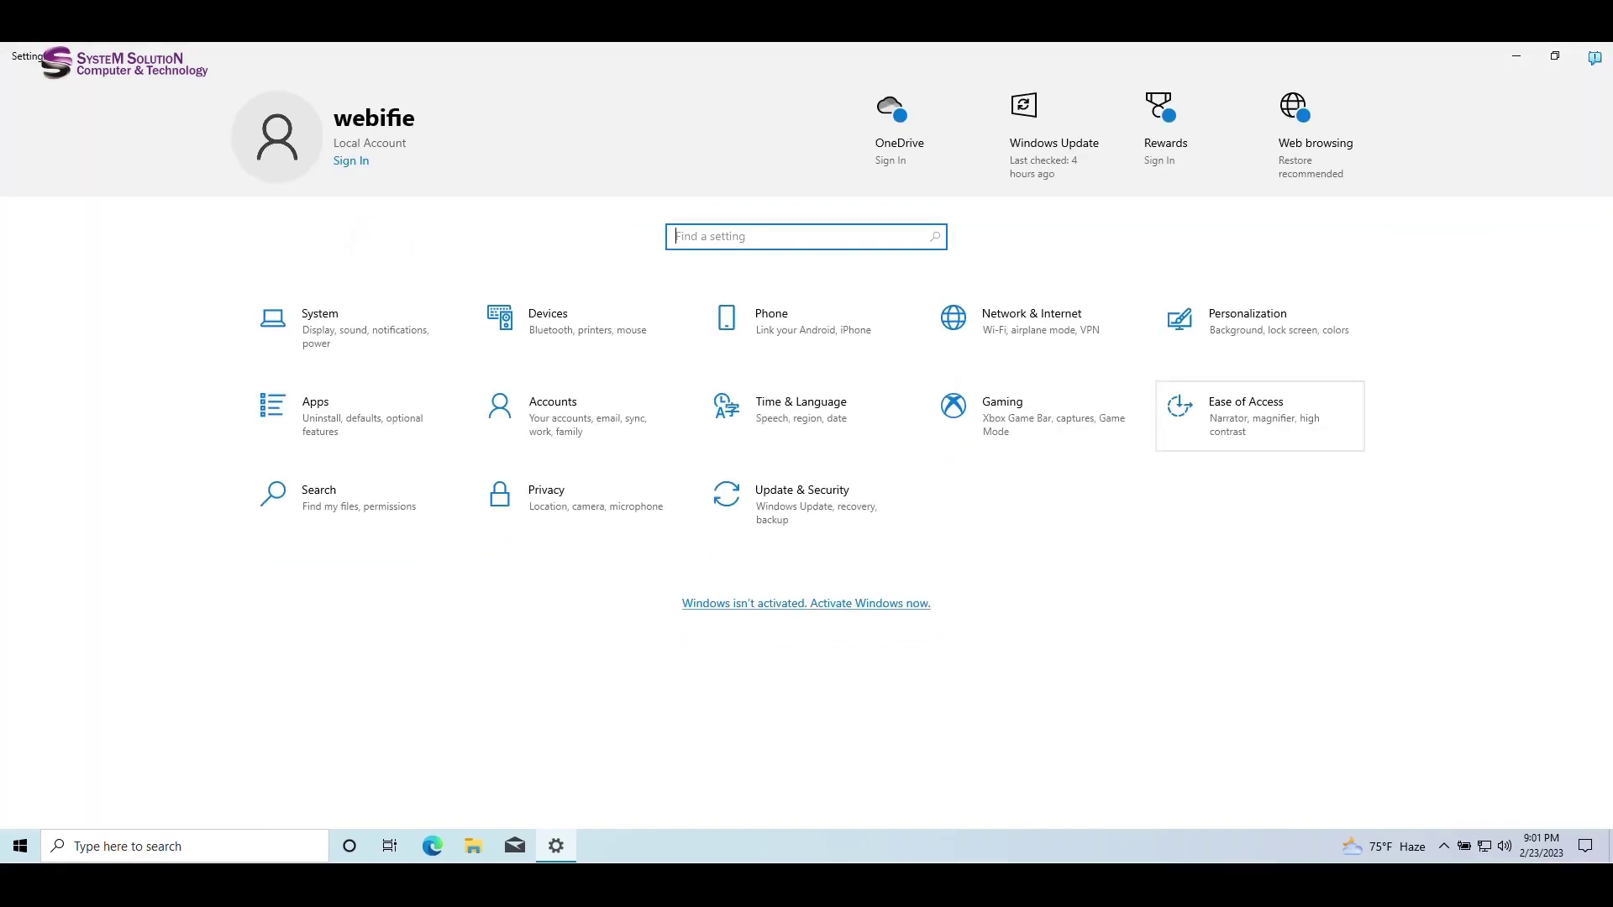
Uninstall 3D Viewer from the list of installed apps and features
click(352, 415)
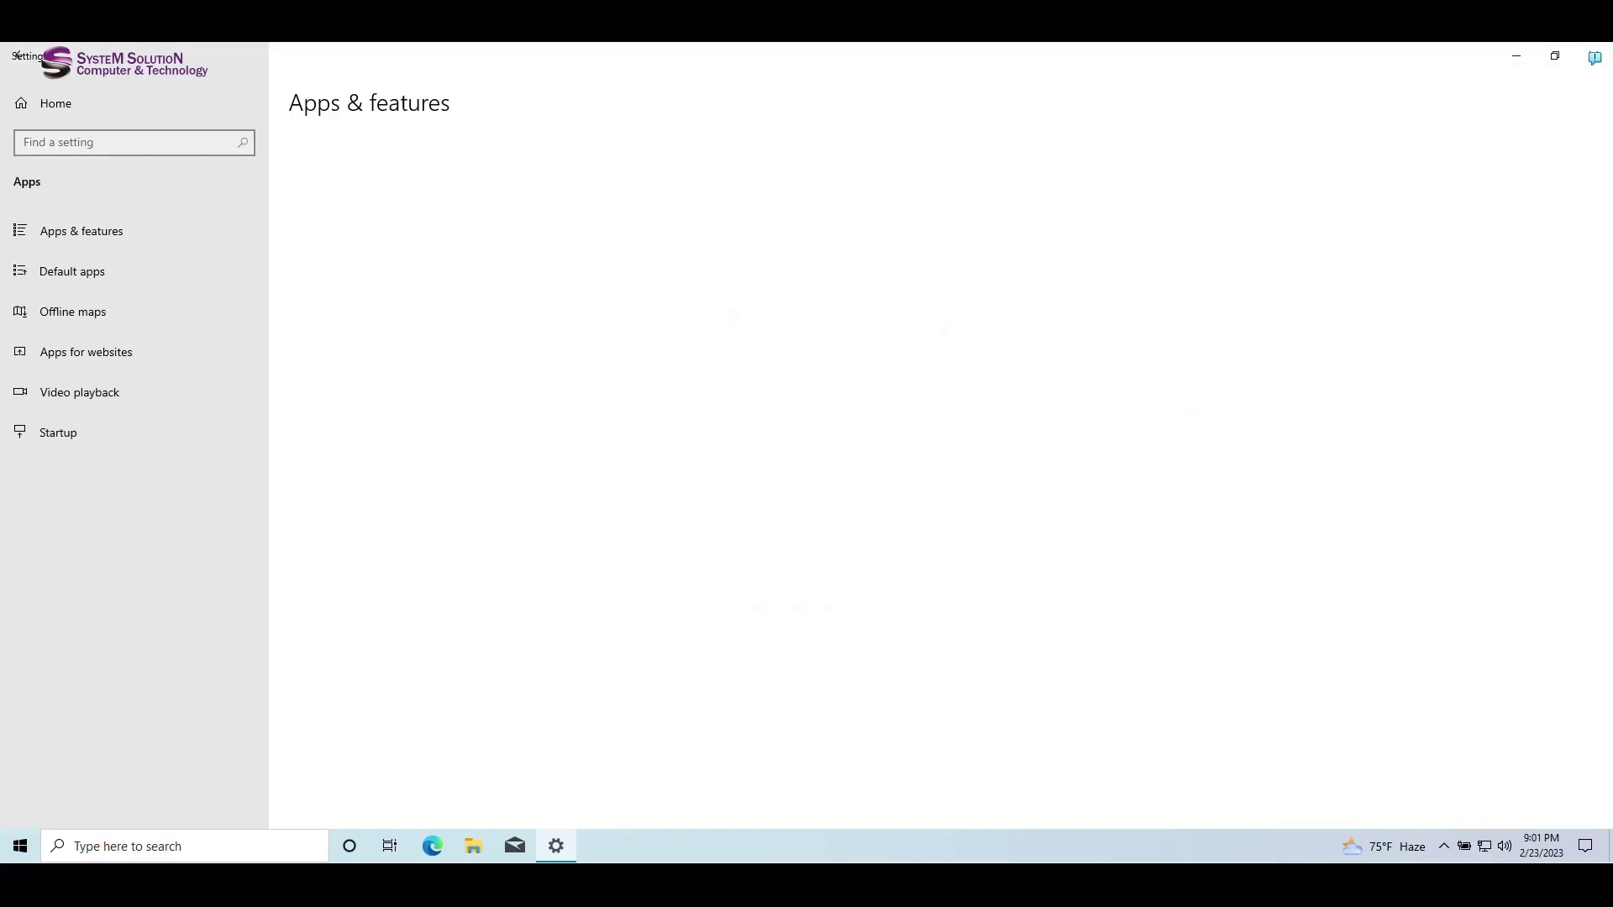
scroll(635, 702, down, 5)
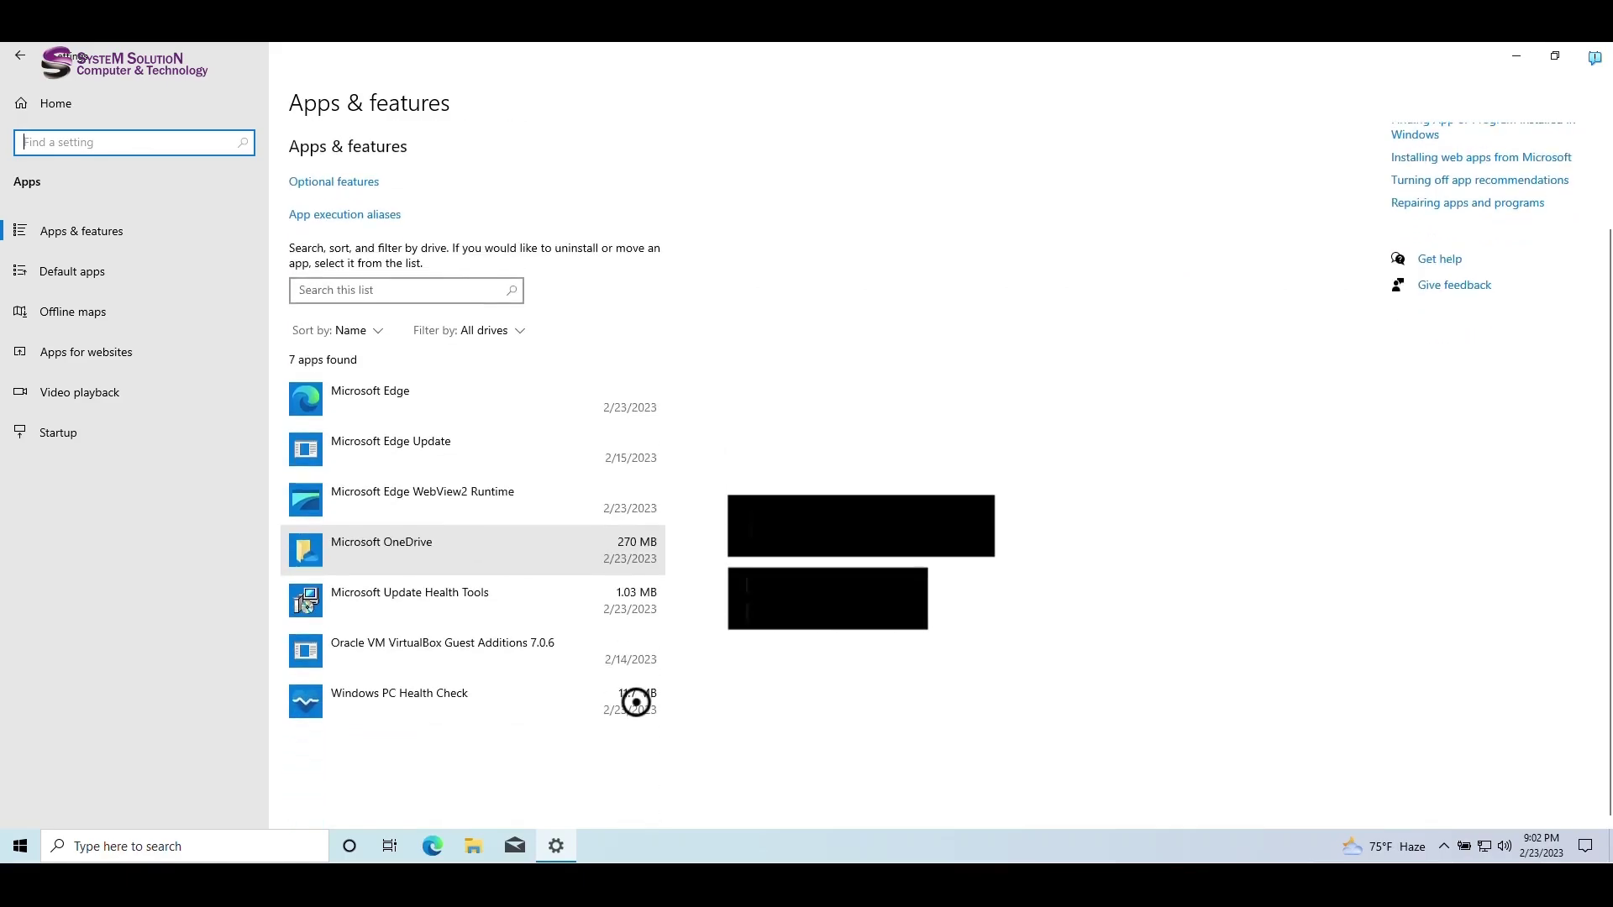
scroll(636, 702, up, 6)
scroll(636, 702, down, 3)
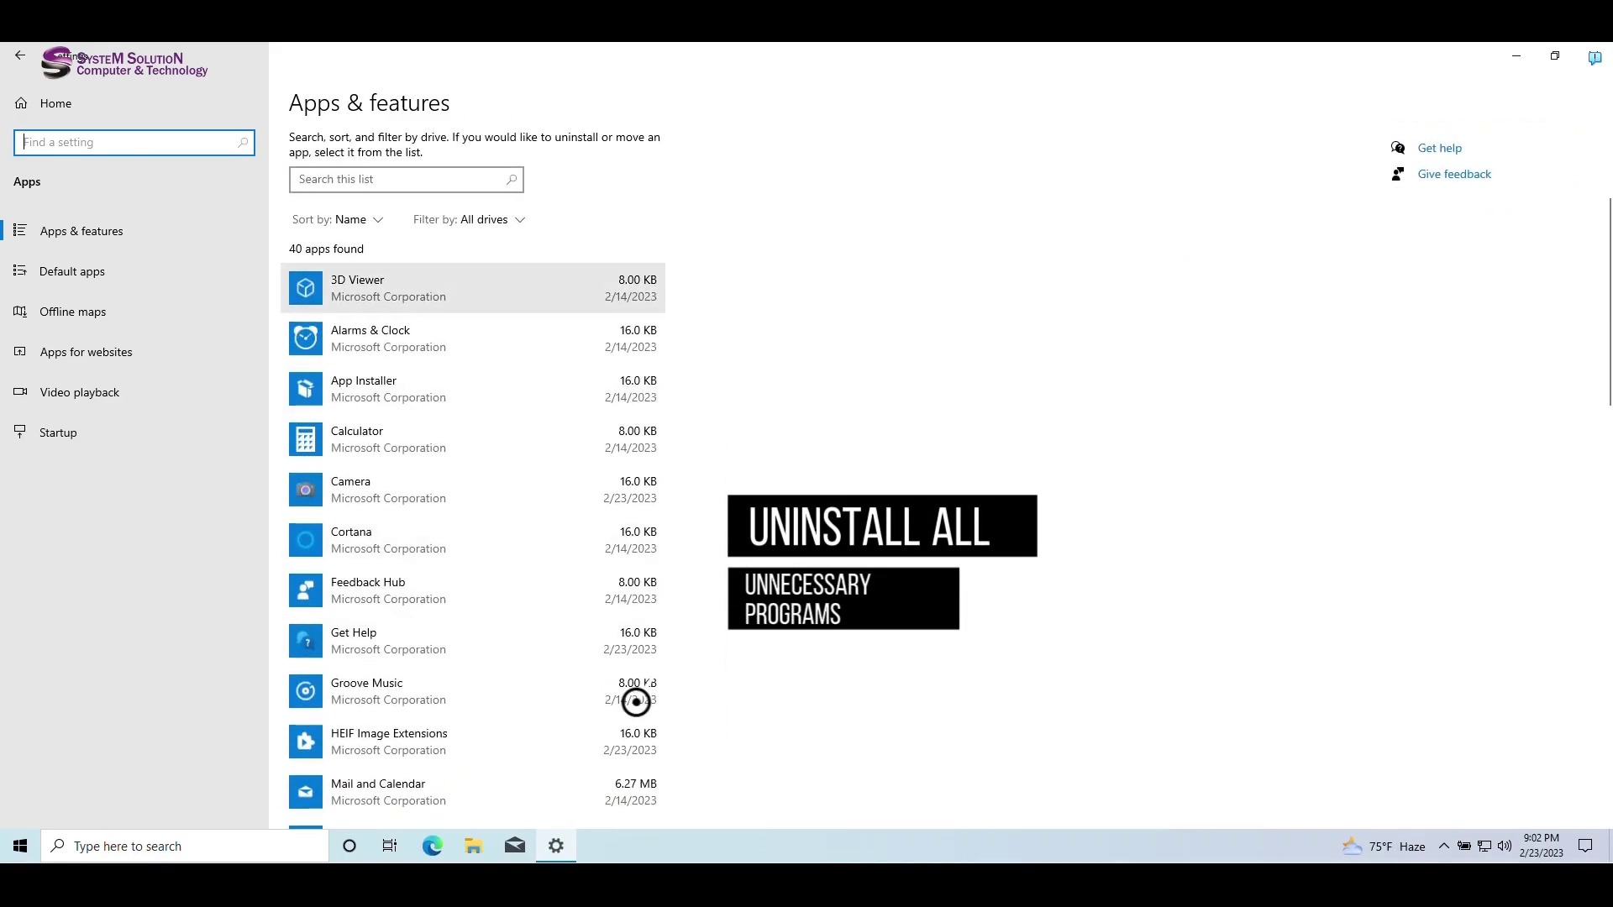
click(470, 288)
click(619, 358)
click(695, 318)
Uninstall the Feedback Hub and Get Help apps
scroll(588, 592, down, 2)
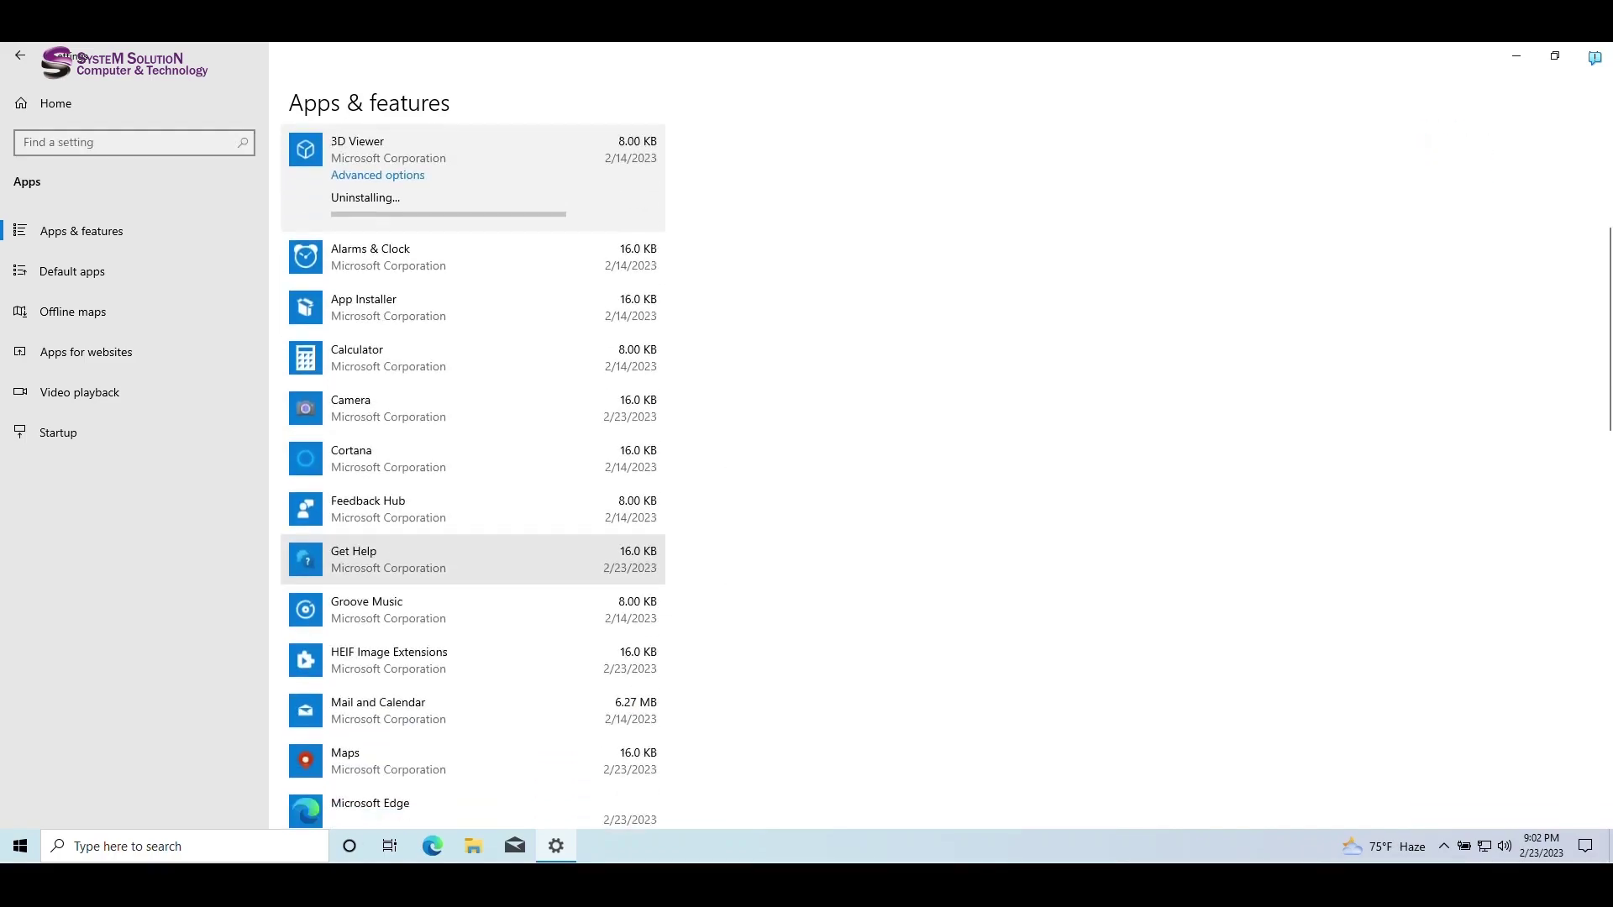
click(470, 411)
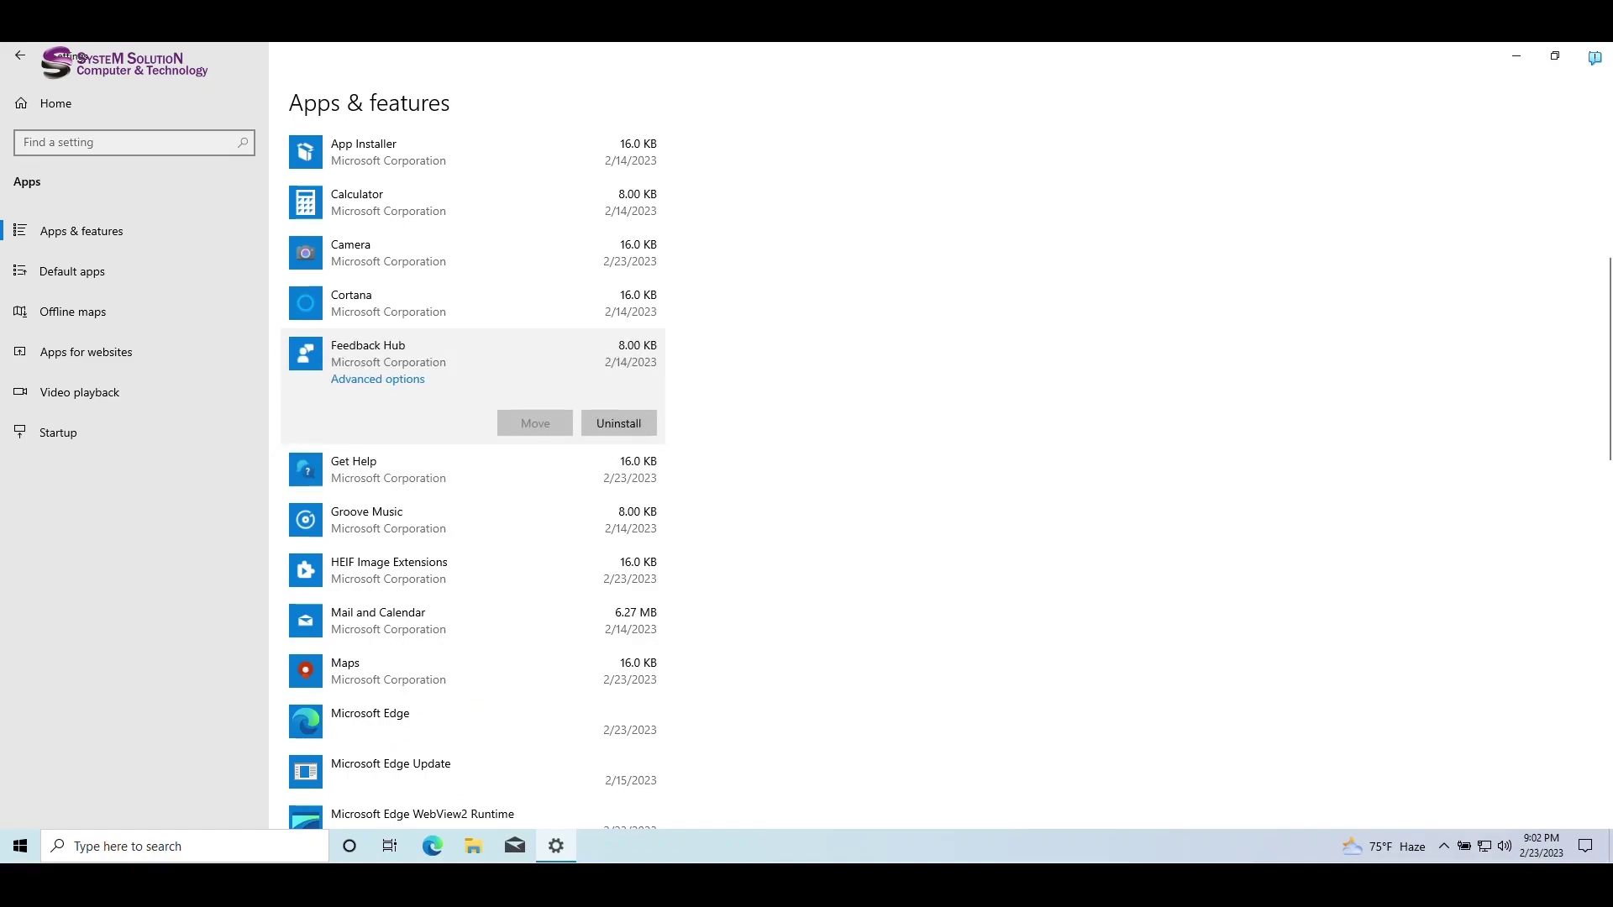
click(619, 424)
scroll(588, 517, down, 1)
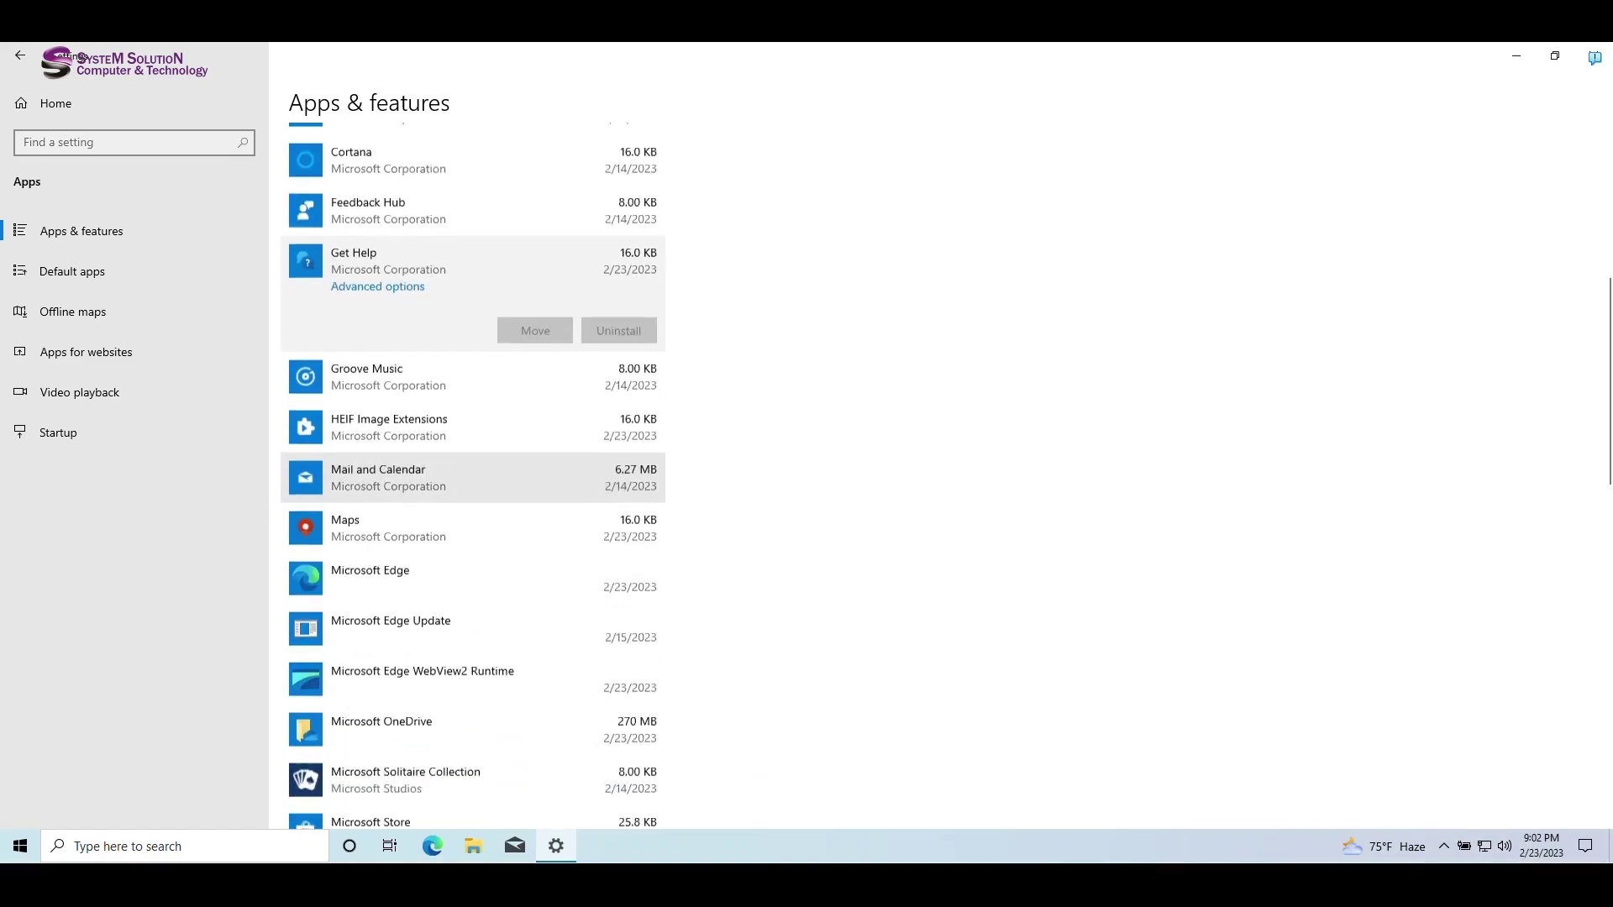
Uninstall Microsoft Solitaire Collection from the installed apps
scroll(504, 567, down, 2)
click(504, 517)
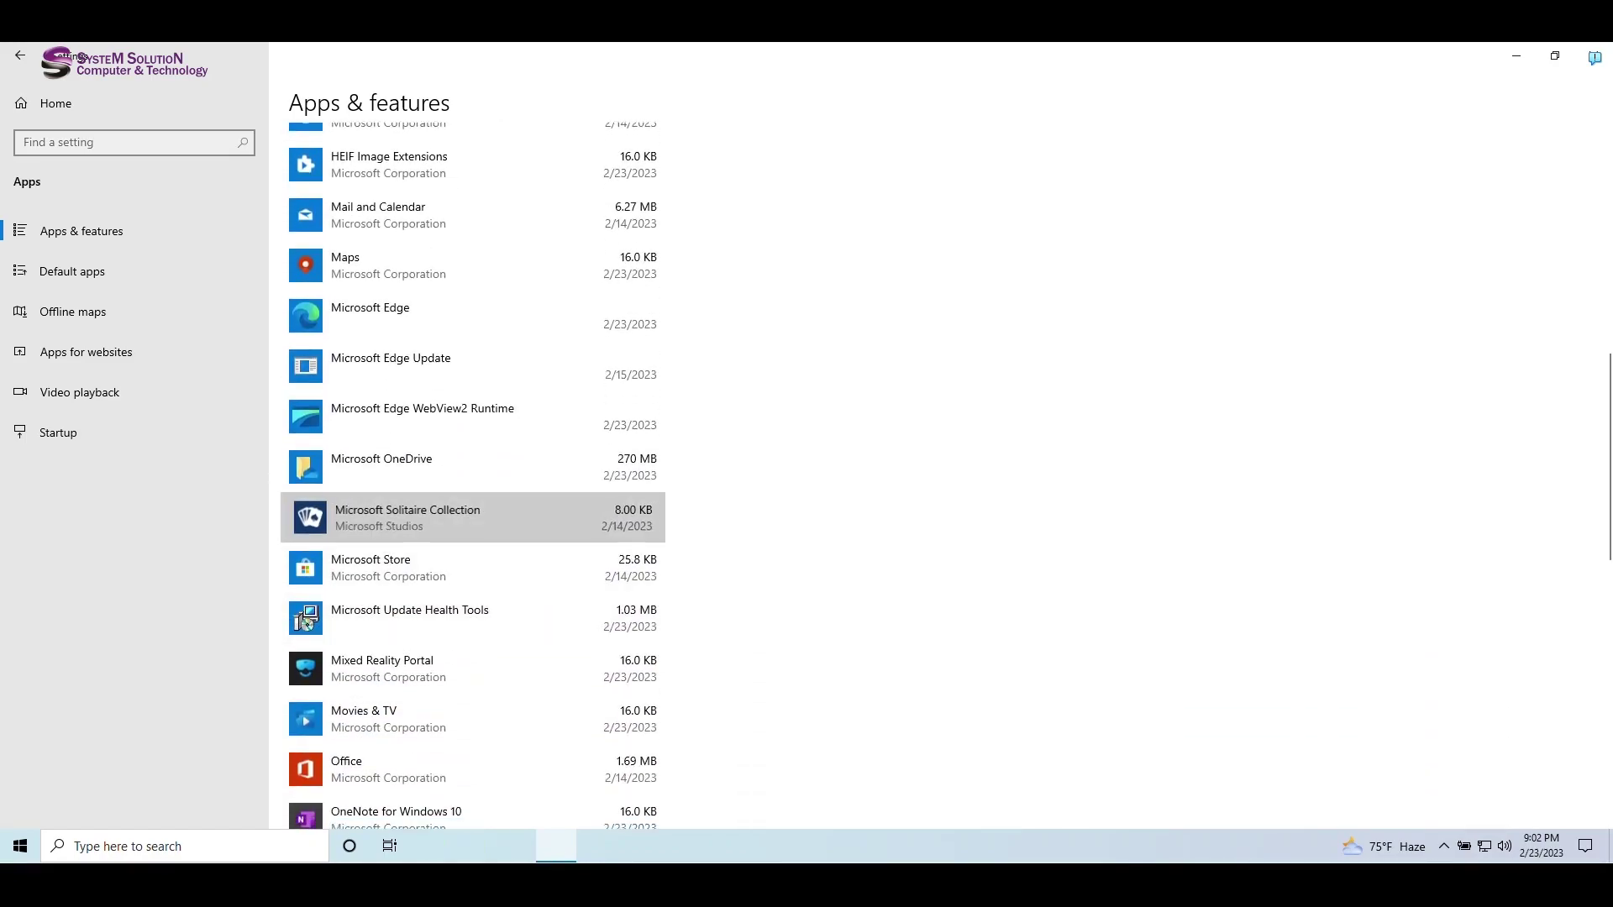
click(619, 519)
click(691, 478)
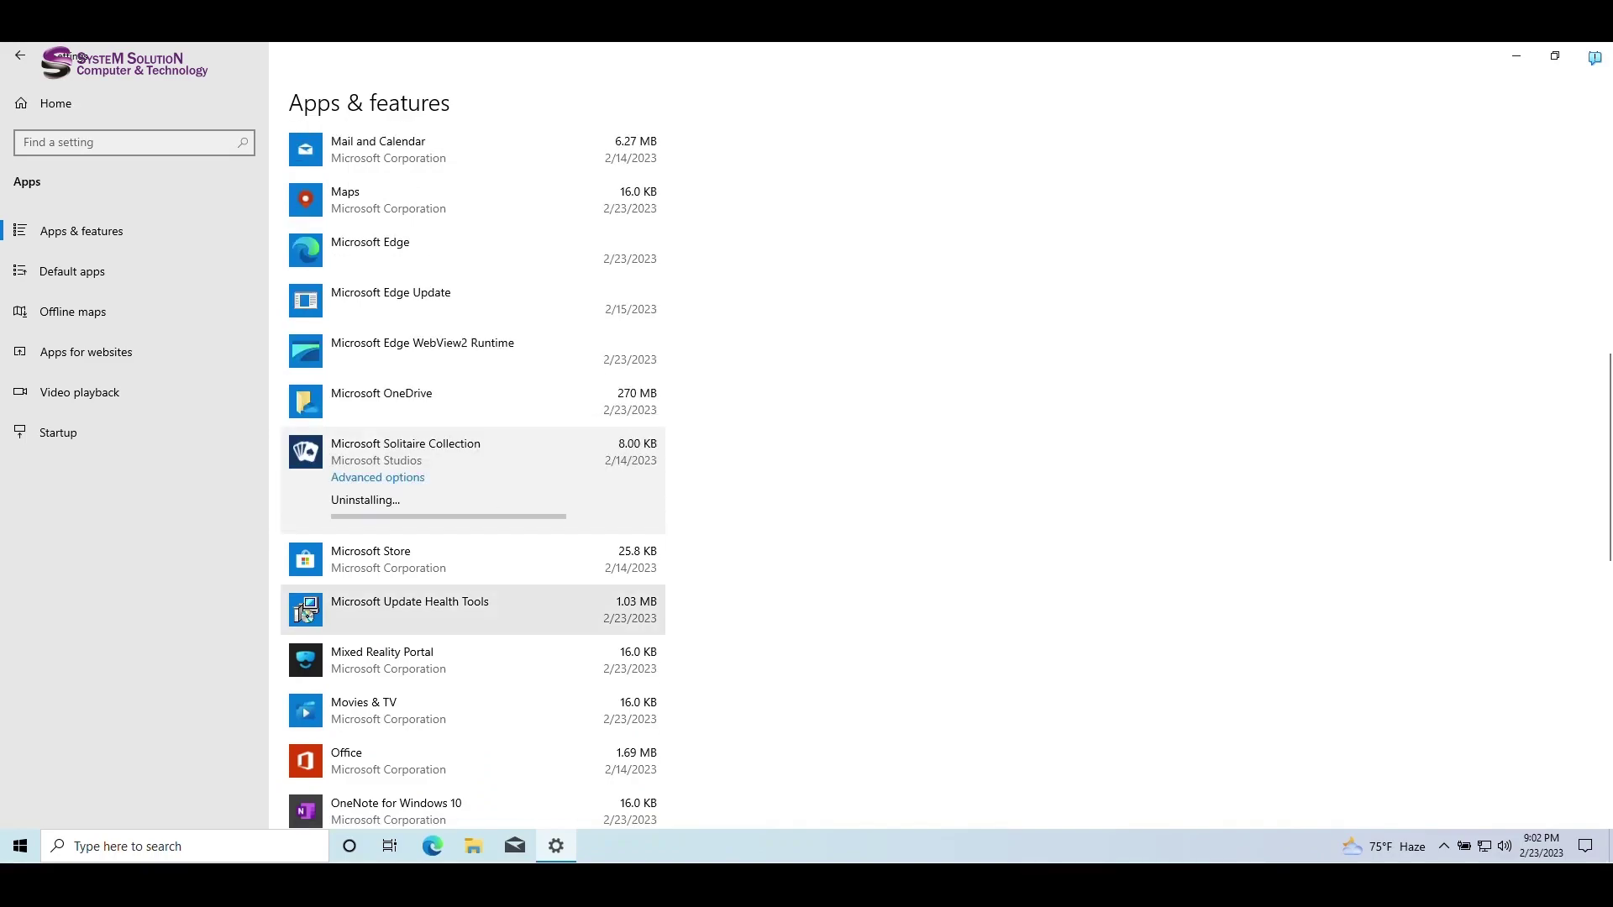
Uninstall Mixed Reality Portal and Paint 3D from the installed apps
scroll(470, 604, down, 3)
click(470, 414)
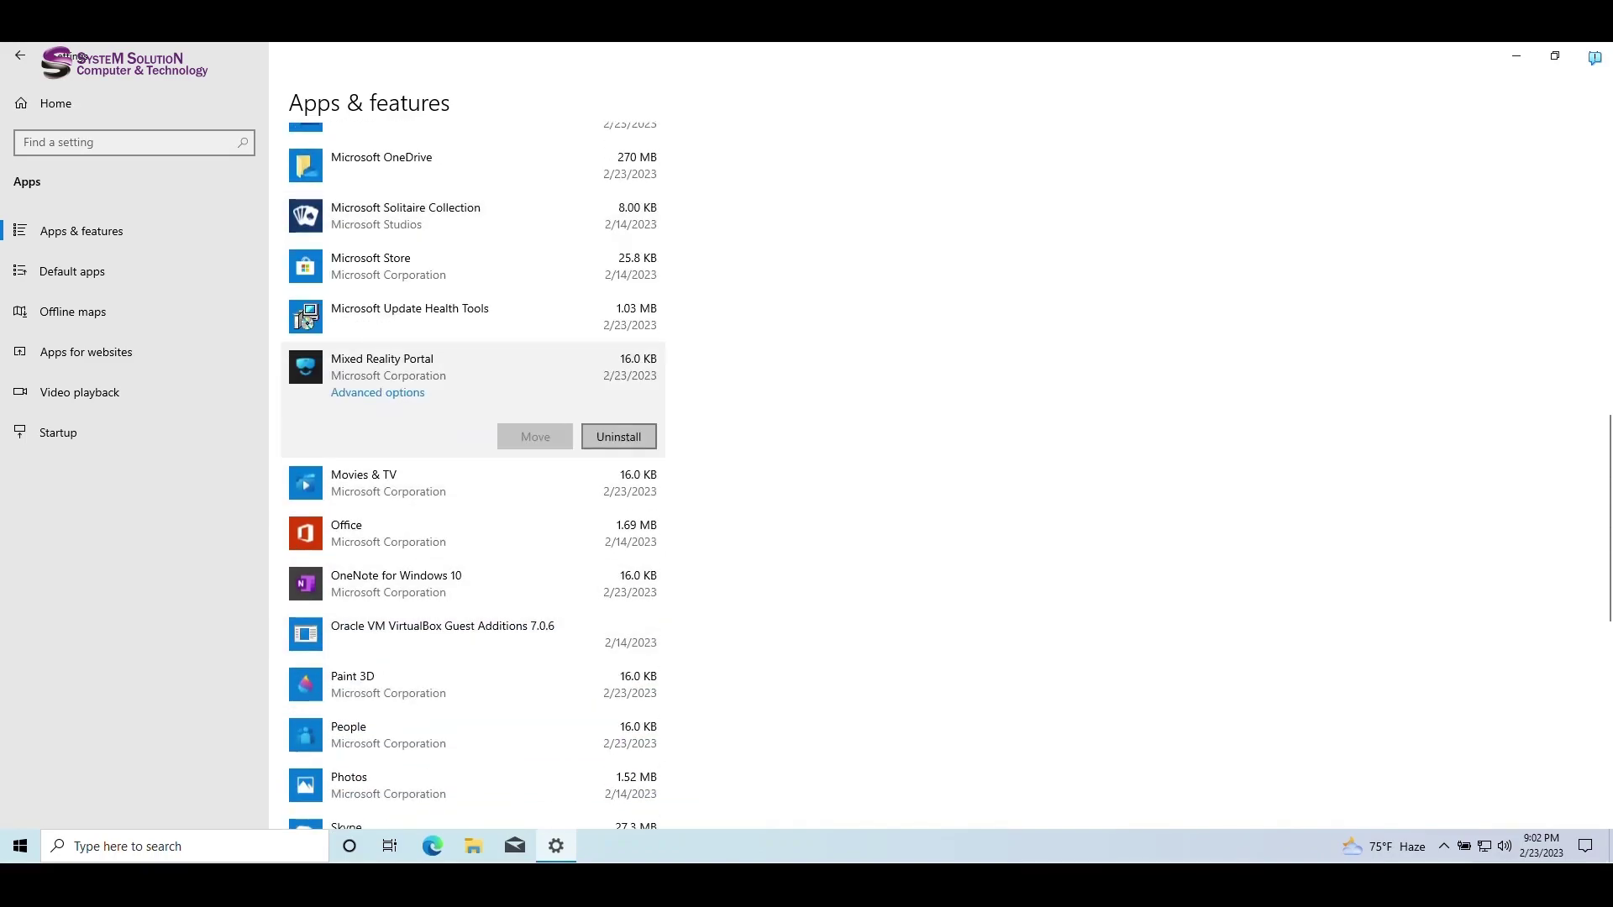
click(619, 437)
click(695, 392)
click(470, 626)
click(619, 638)
click(694, 594)
Uninstall OneNote for Windows 10 and the Office app
click(471, 414)
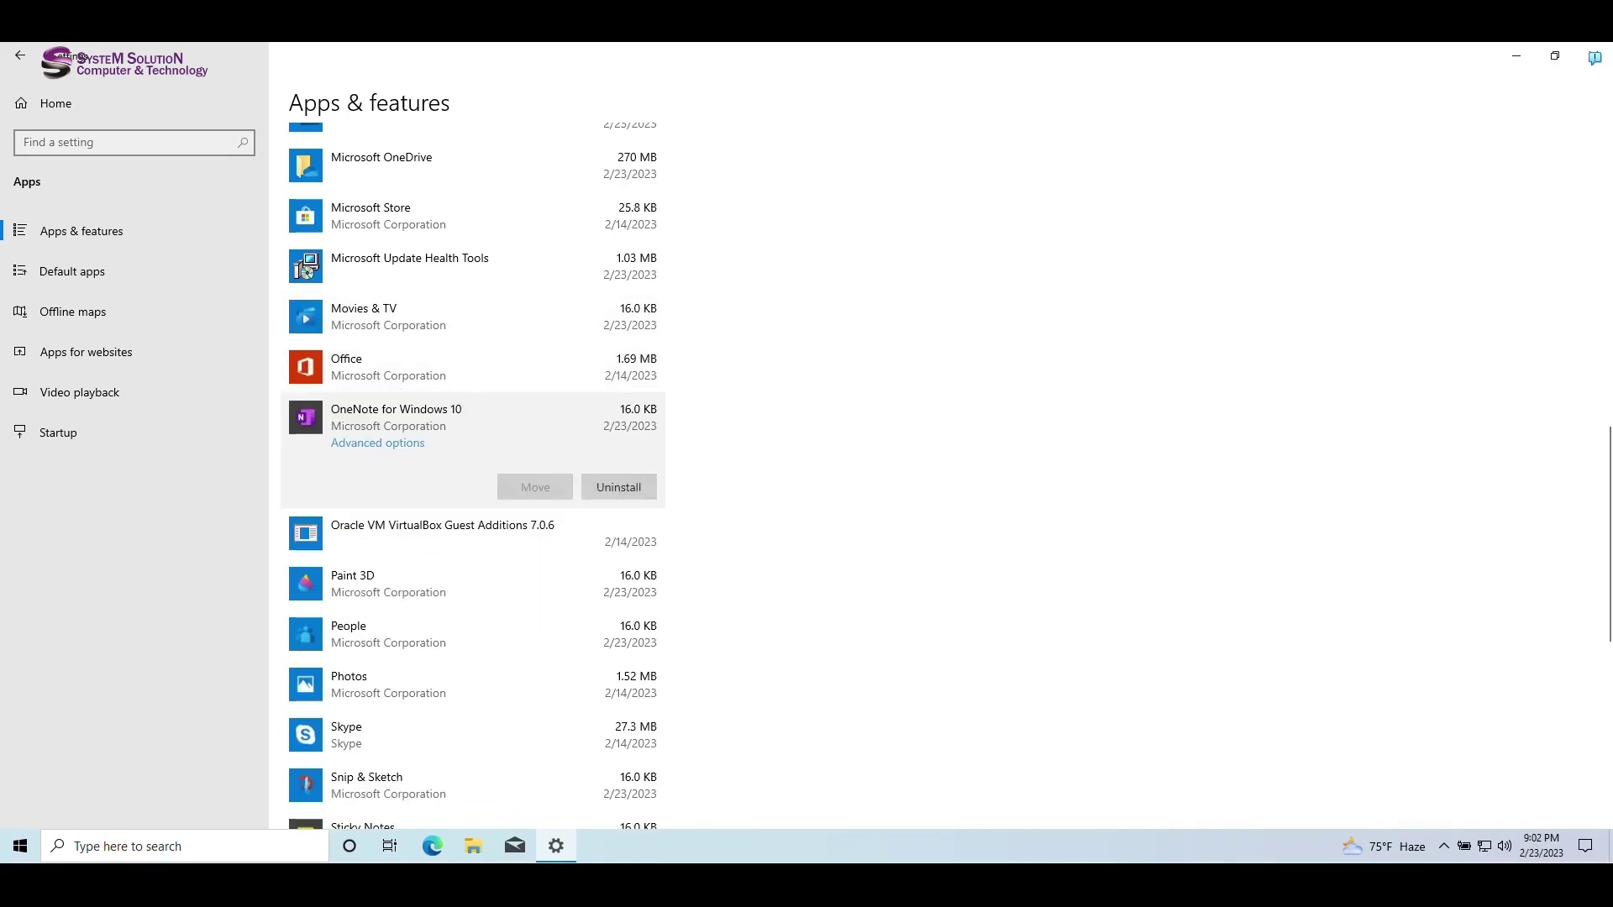
click(619, 487)
click(695, 445)
click(471, 367)
click(619, 437)
click(694, 395)
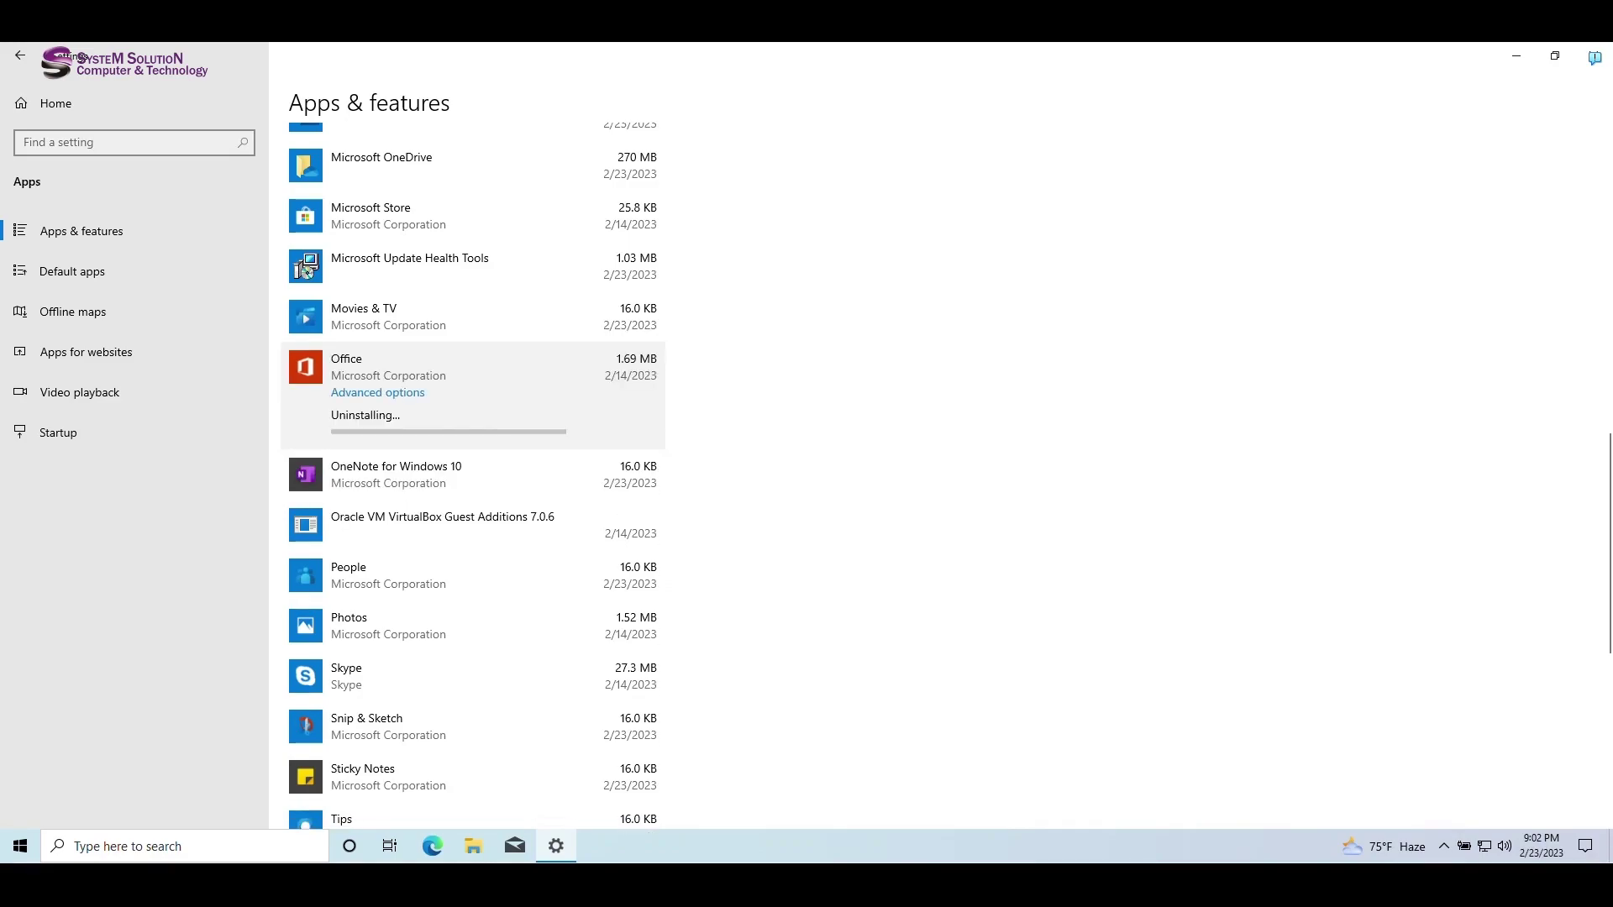
Uninstall the Snip & Sketch and Skype apps
click(471, 672)
click(619, 689)
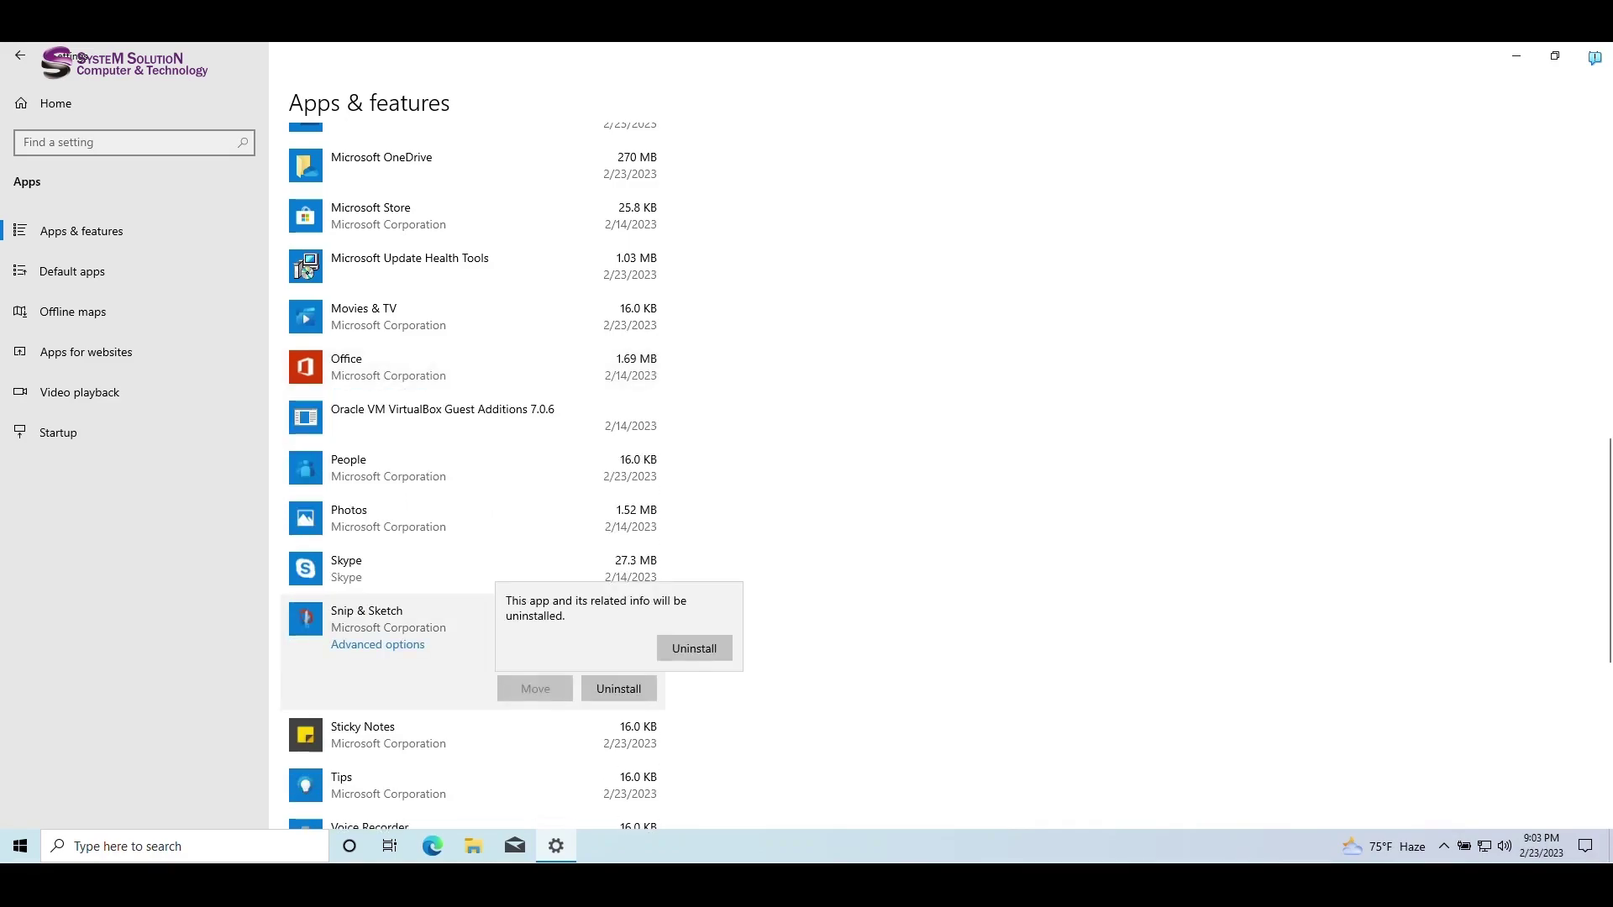
click(695, 649)
click(470, 518)
click(619, 588)
click(691, 547)
Uninstall Windows PC Health Check and approve the change to the device
scroll(470, 588, down, 4)
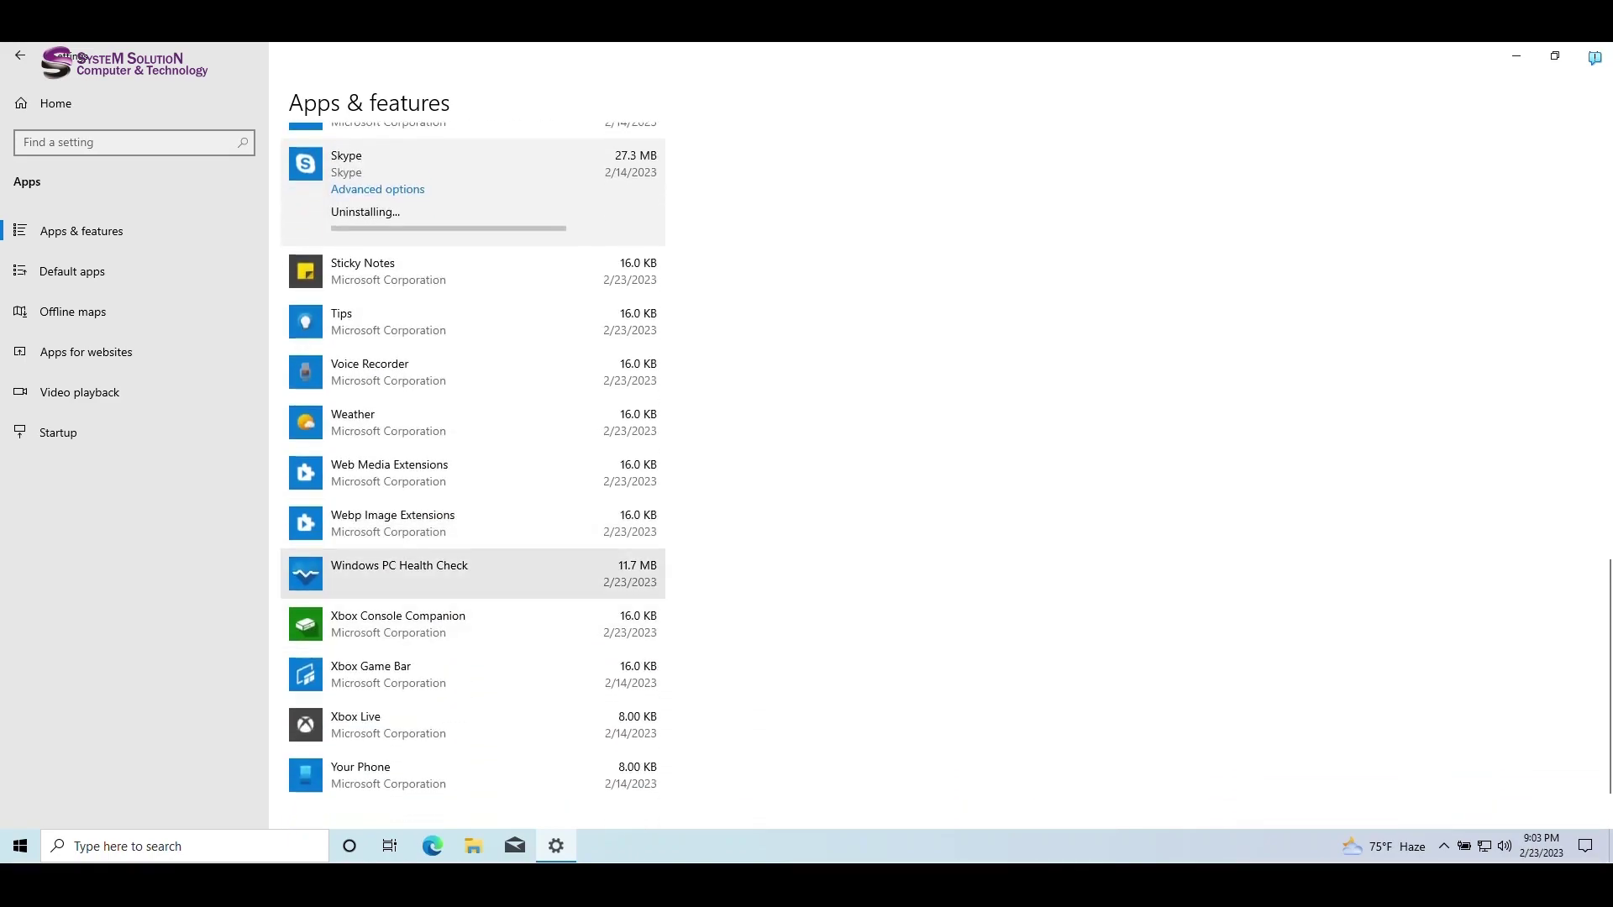
click(470, 573)
click(619, 585)
click(694, 545)
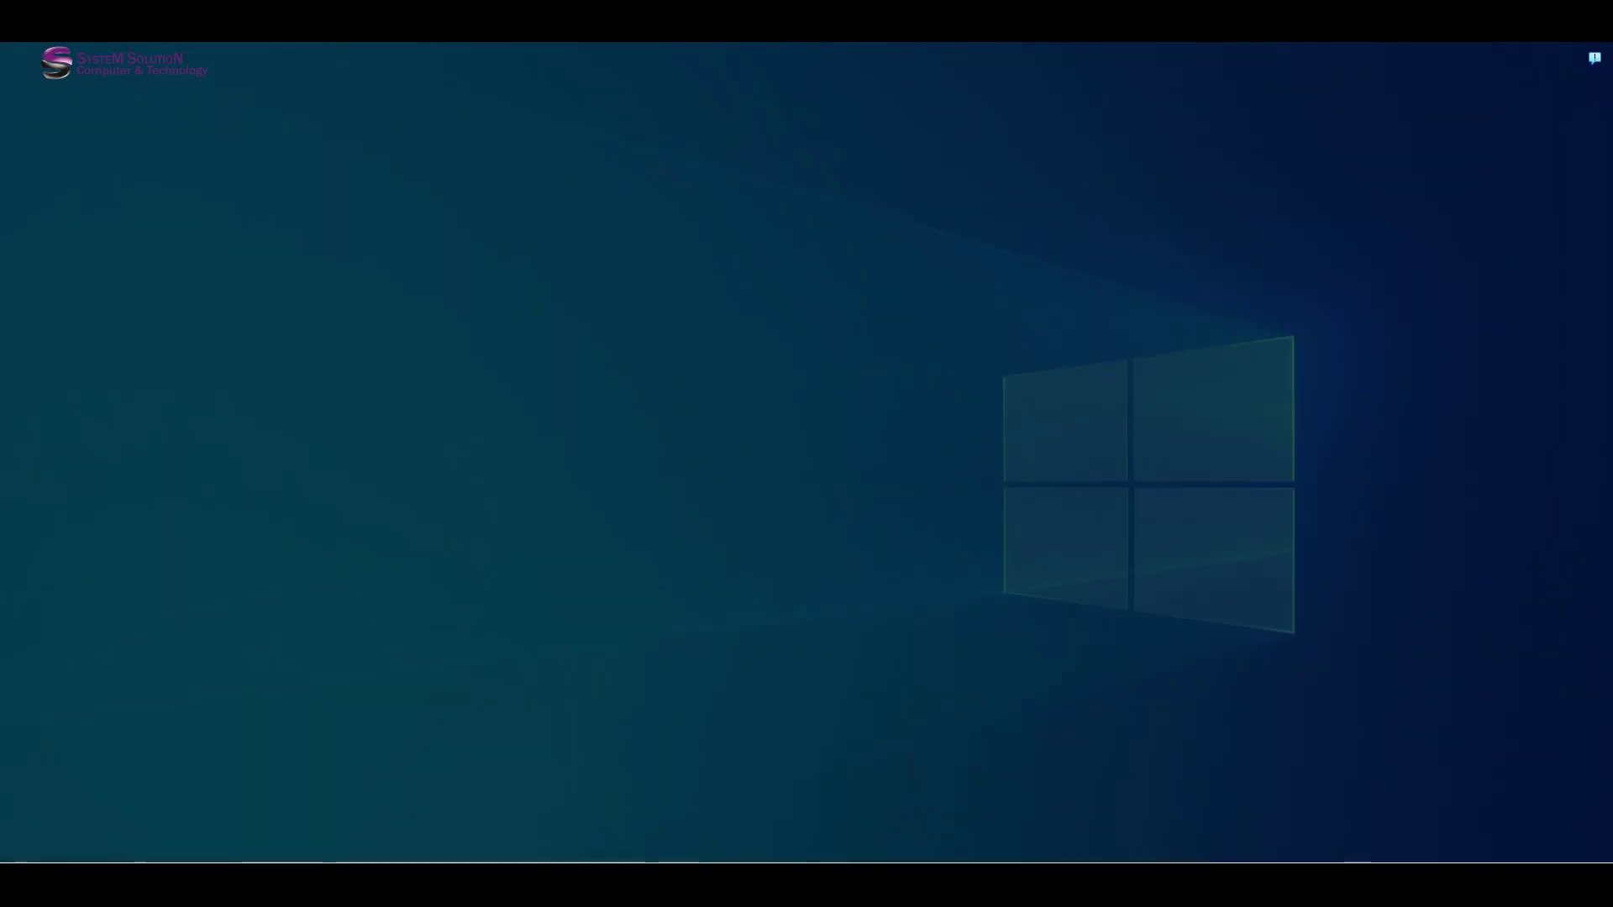
click(720, 558)
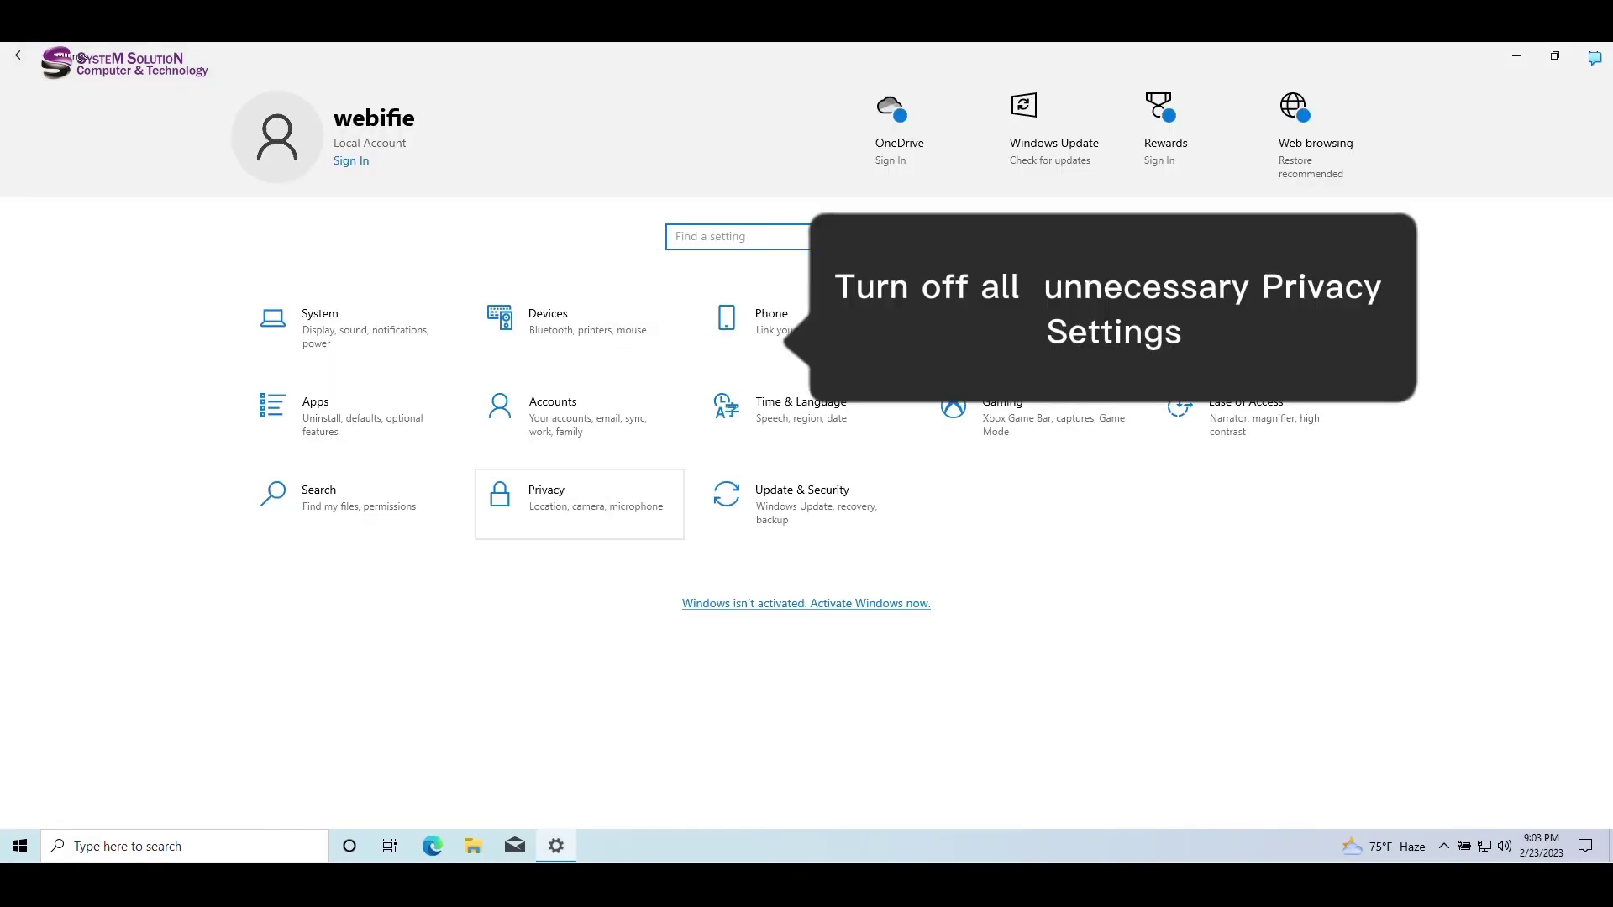
In the general privacy options, turn off language list access, app launch tracking and suggested content in Settings
click(504, 494)
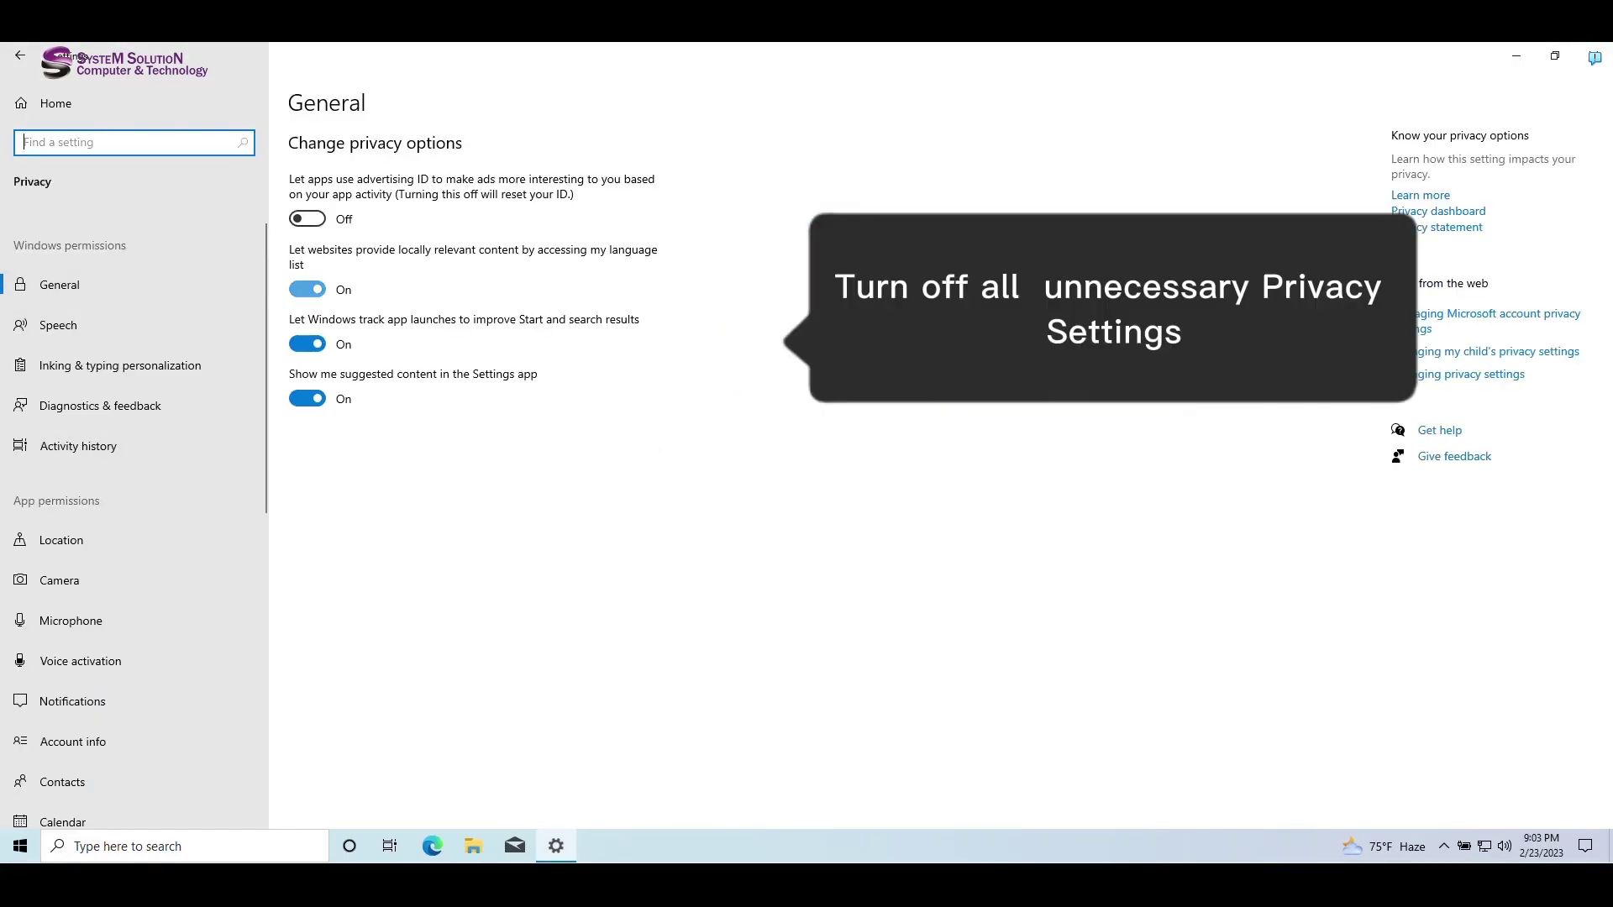
click(308, 289)
click(307, 344)
click(307, 398)
Check the online speech recognition privacy setting and turn off inking and typing personalization
click(58, 325)
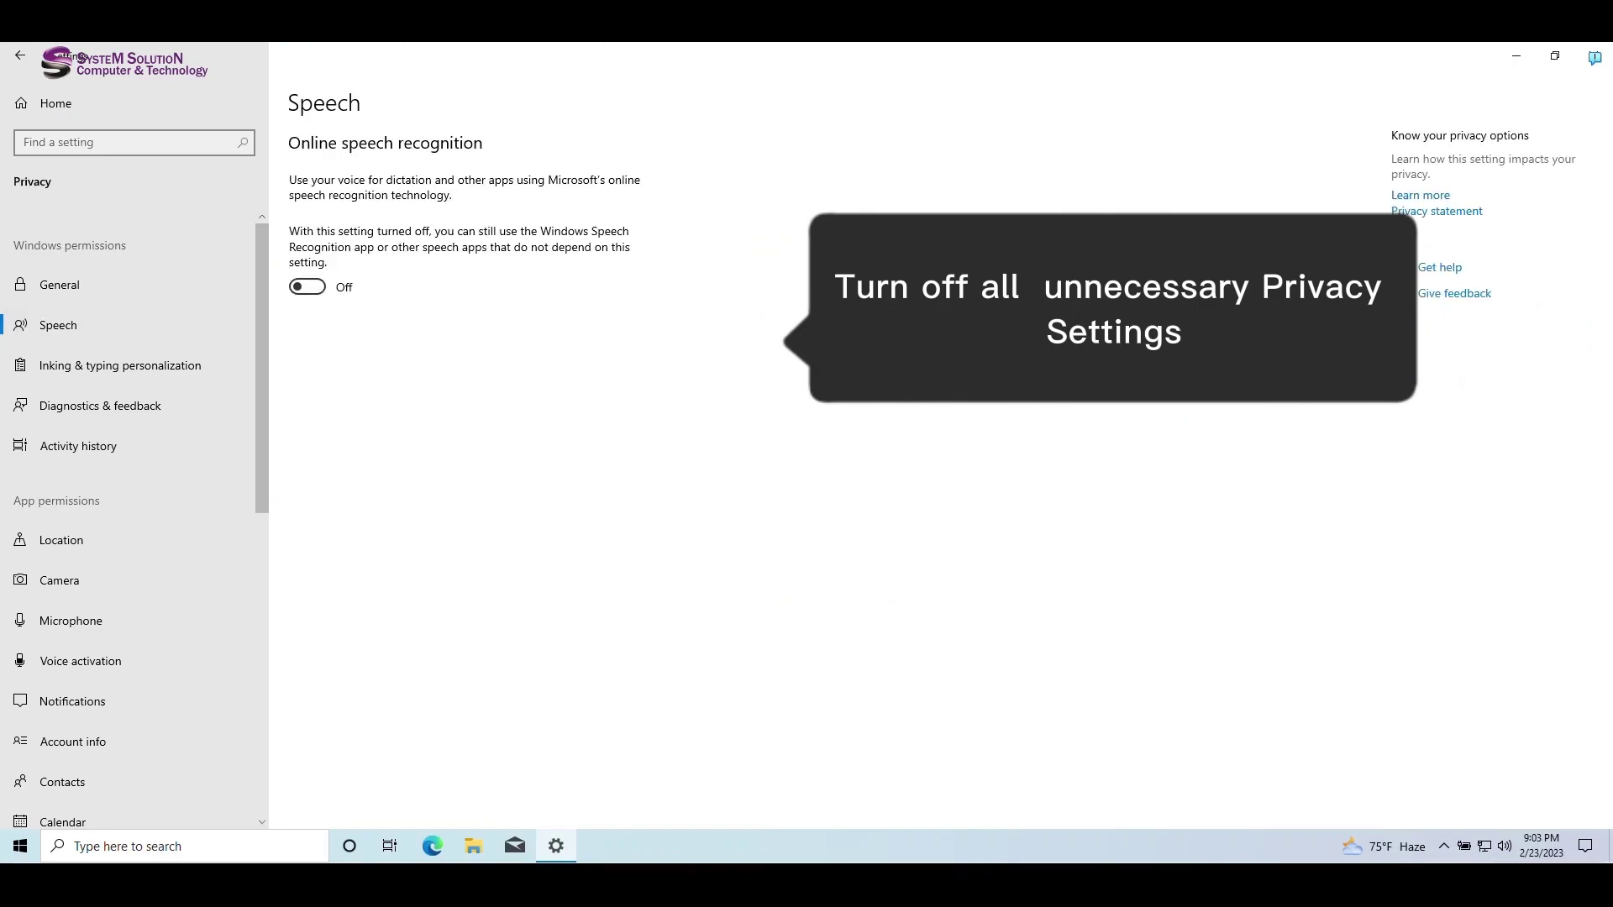
click(120, 365)
click(307, 286)
Review the privacy settings for diagnostics and feedback, activity history, location and camera access
click(100, 405)
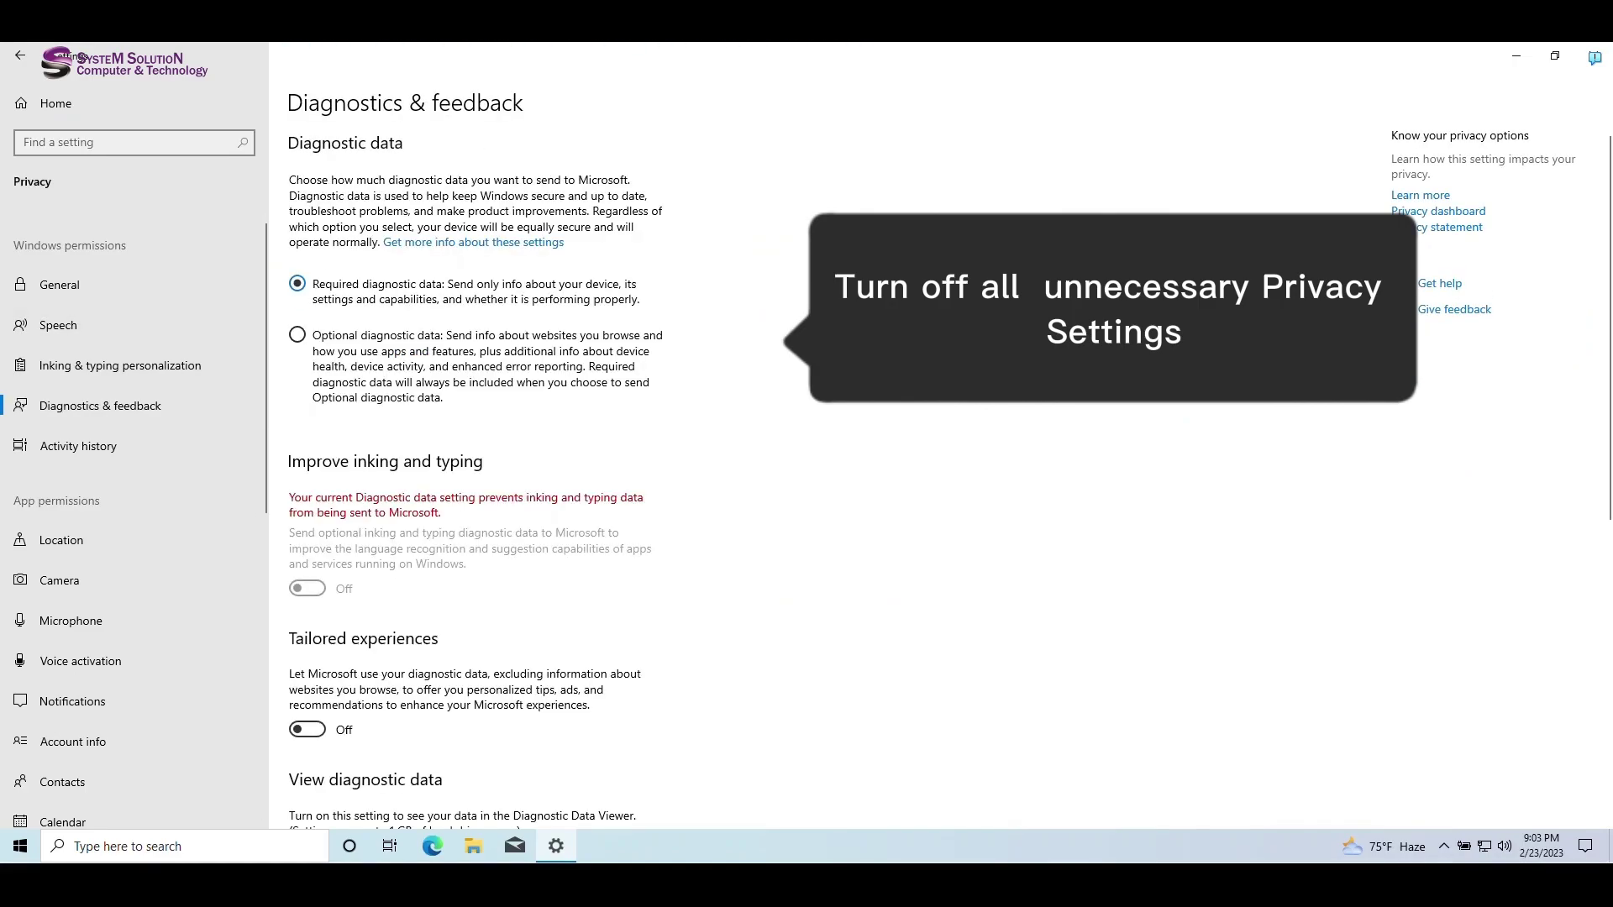
scroll(470, 420, down, 5)
click(79, 446)
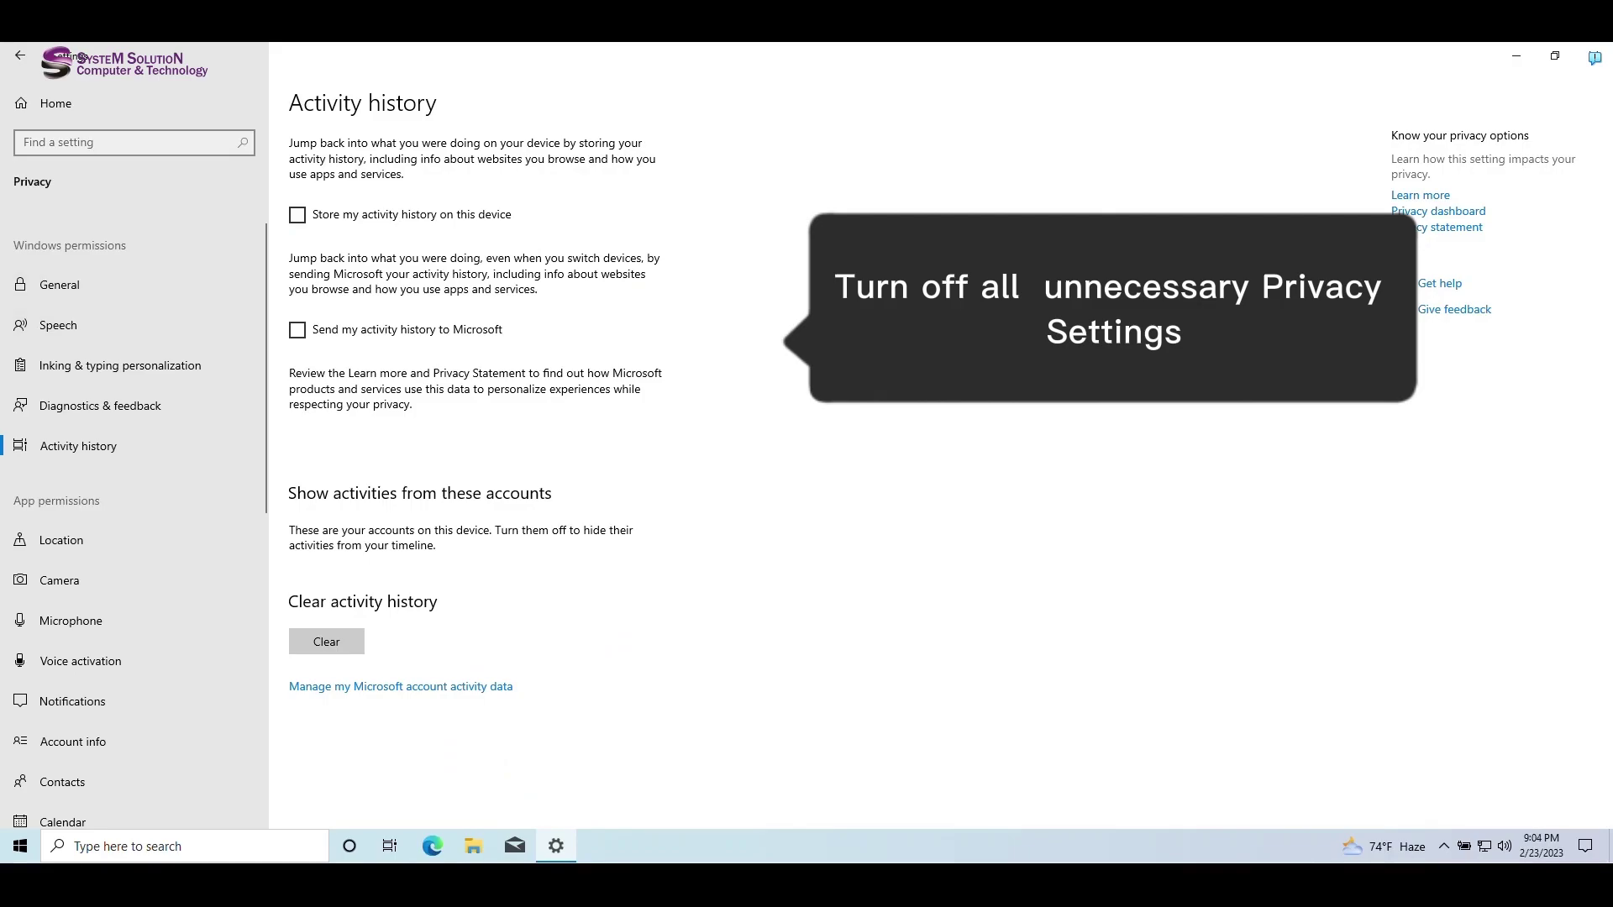
scroll(78, 457, down, 2)
click(61, 354)
scroll(470, 420, down, 8)
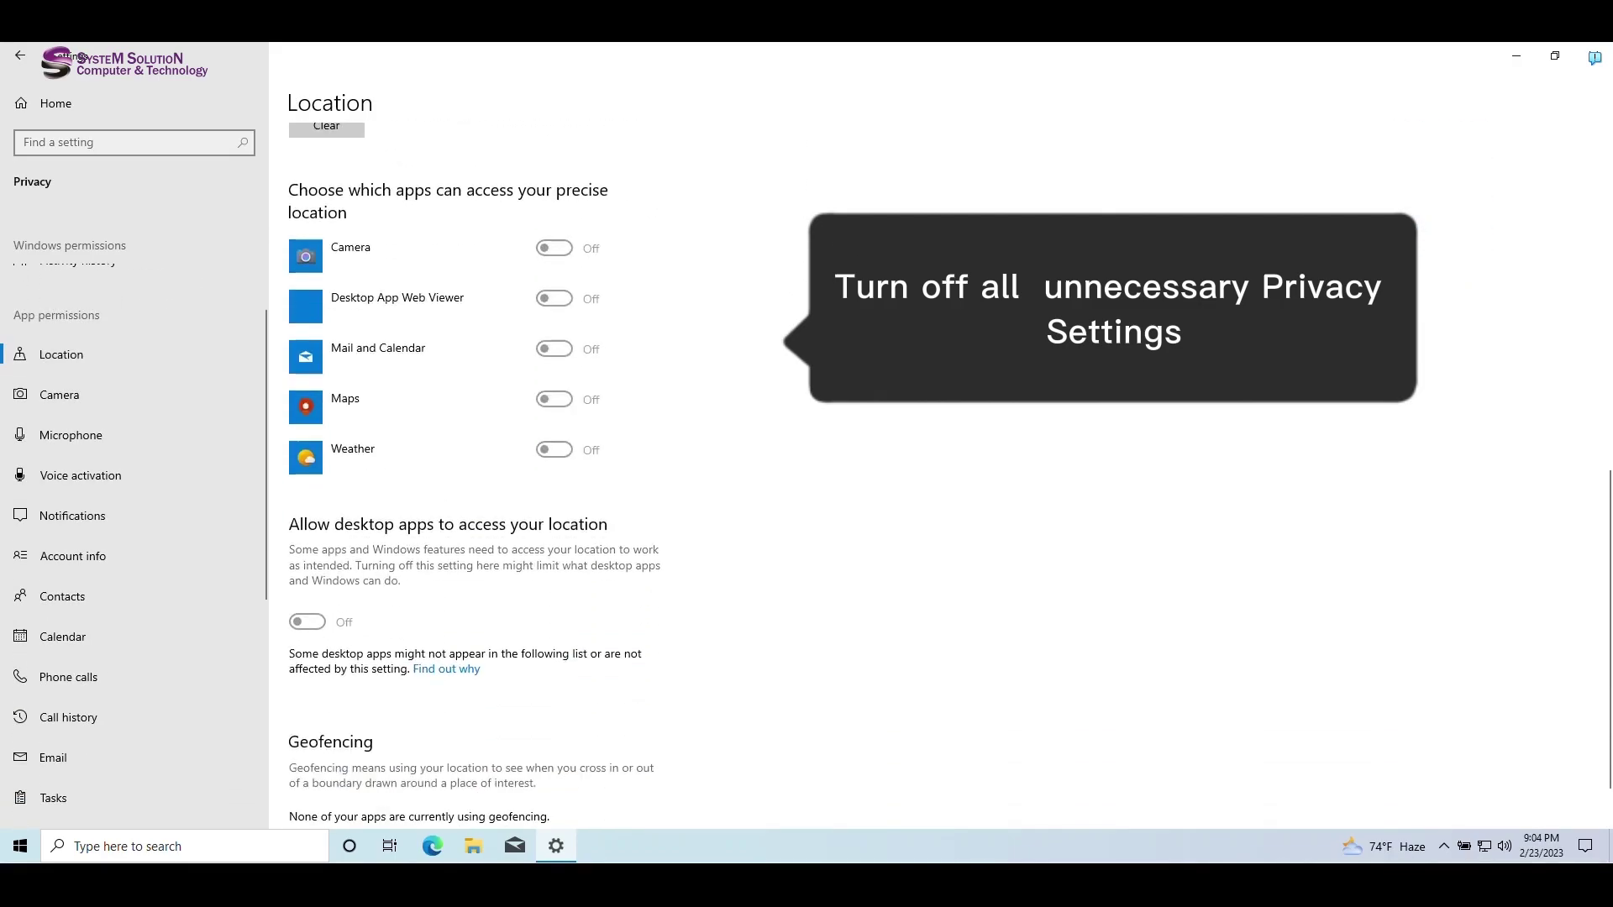
scroll(471, 471, up, 10)
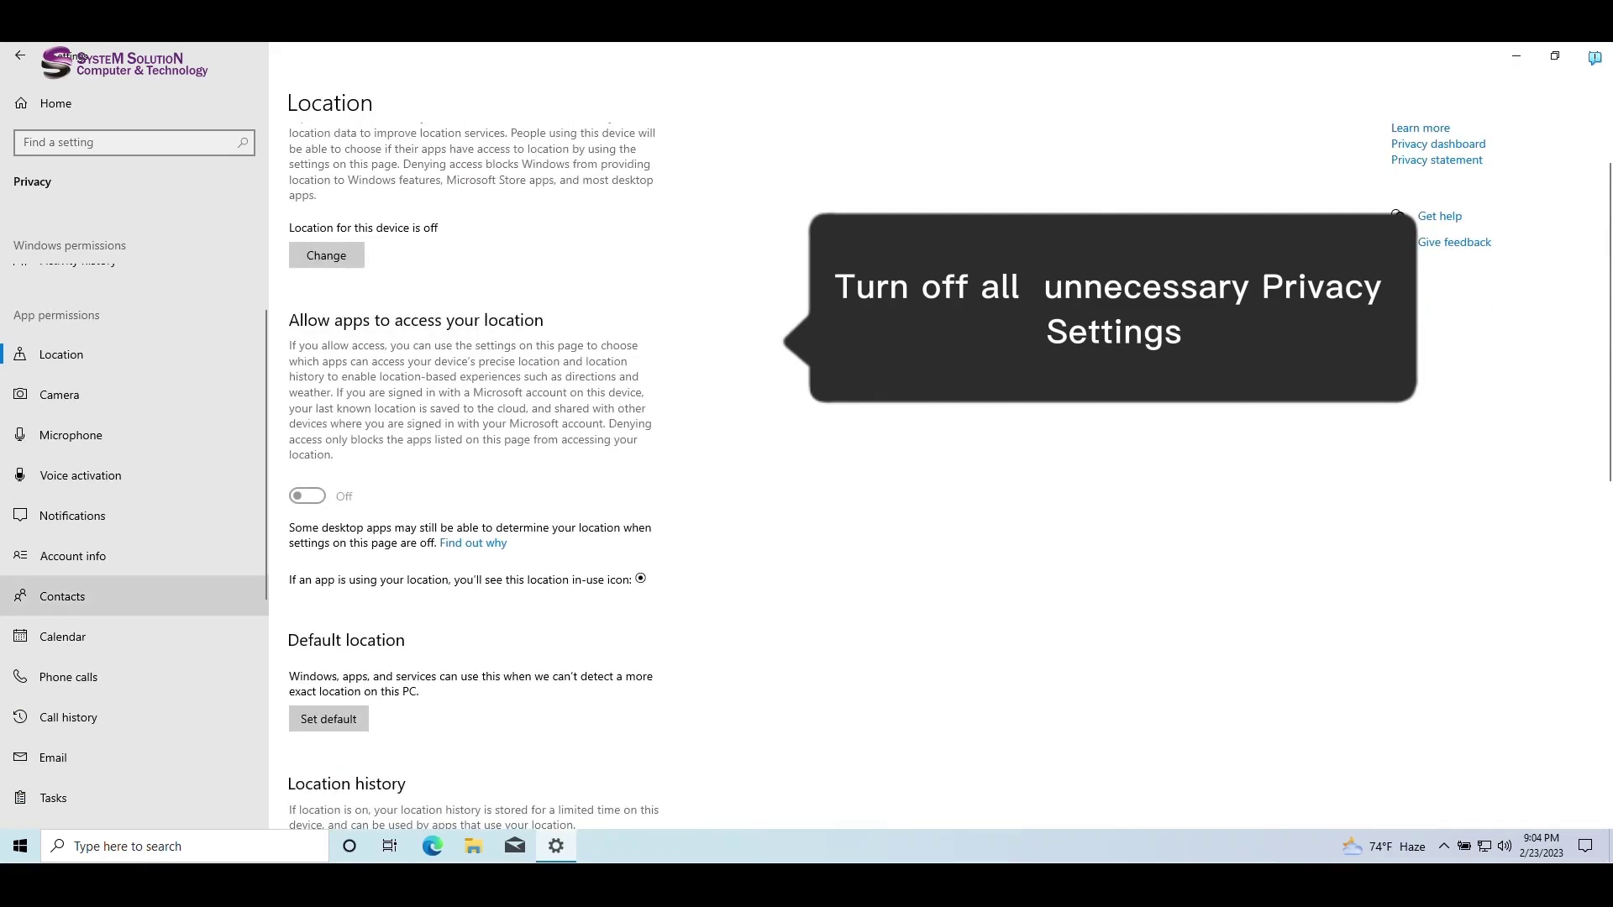
click(59, 395)
scroll(470, 420, down, 3)
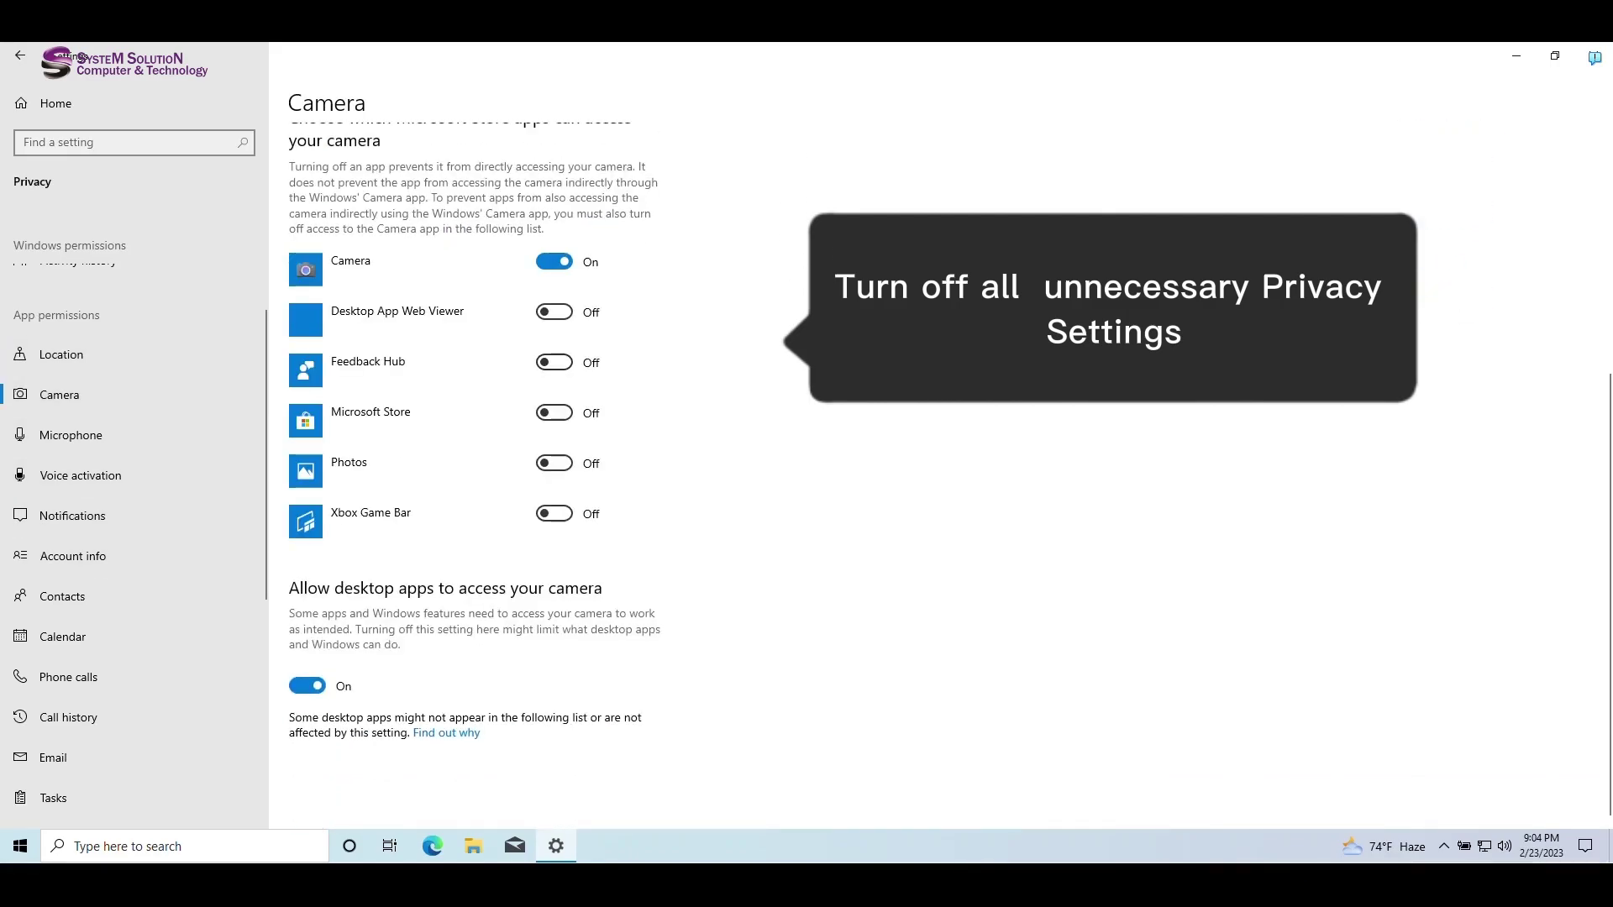
Turn off app access to the microphone and the voice activation option for headset button press
click(70, 435)
click(306, 438)
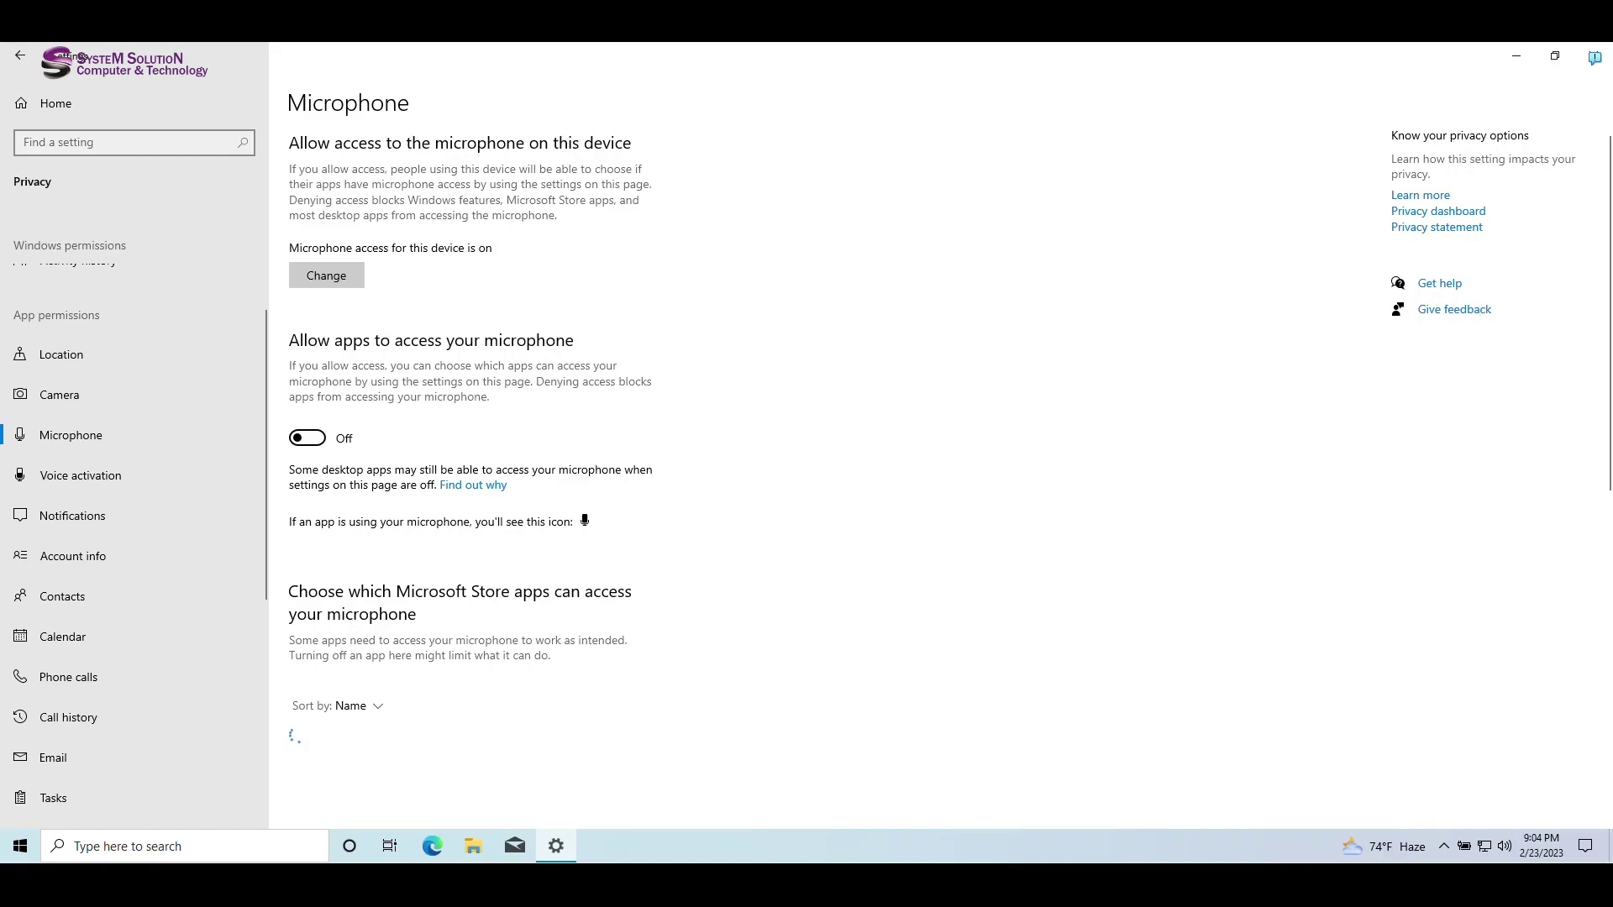
click(80, 476)
scroll(470, 420, down, 5)
click(306, 446)
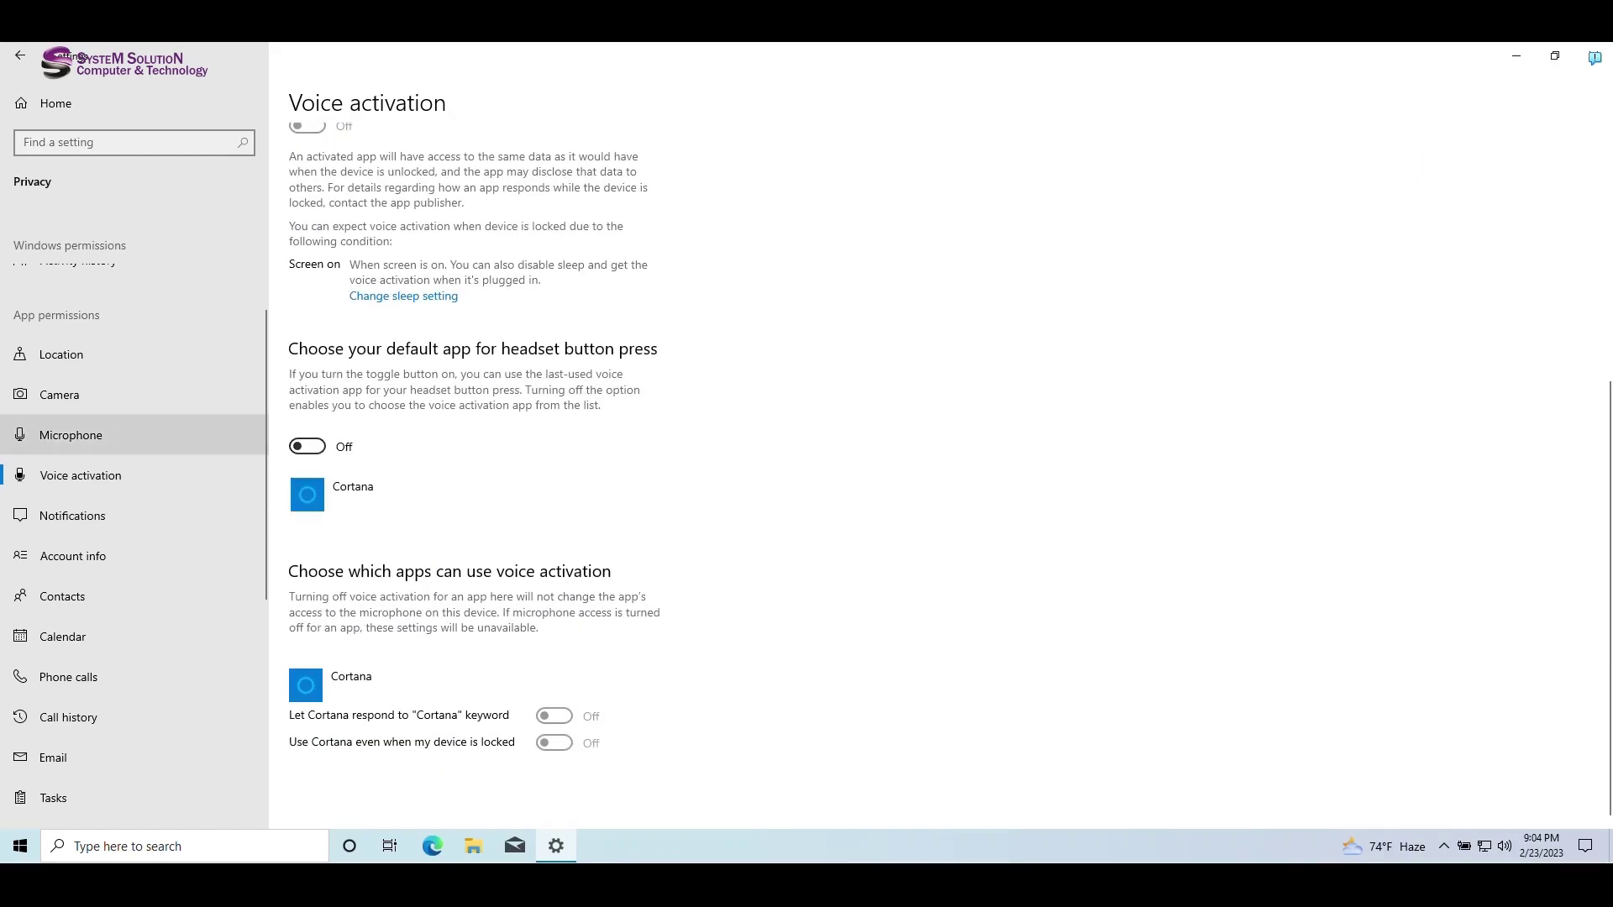
Turn off app access to notifications and to the calendar in the privacy settings
click(72, 515)
click(307, 421)
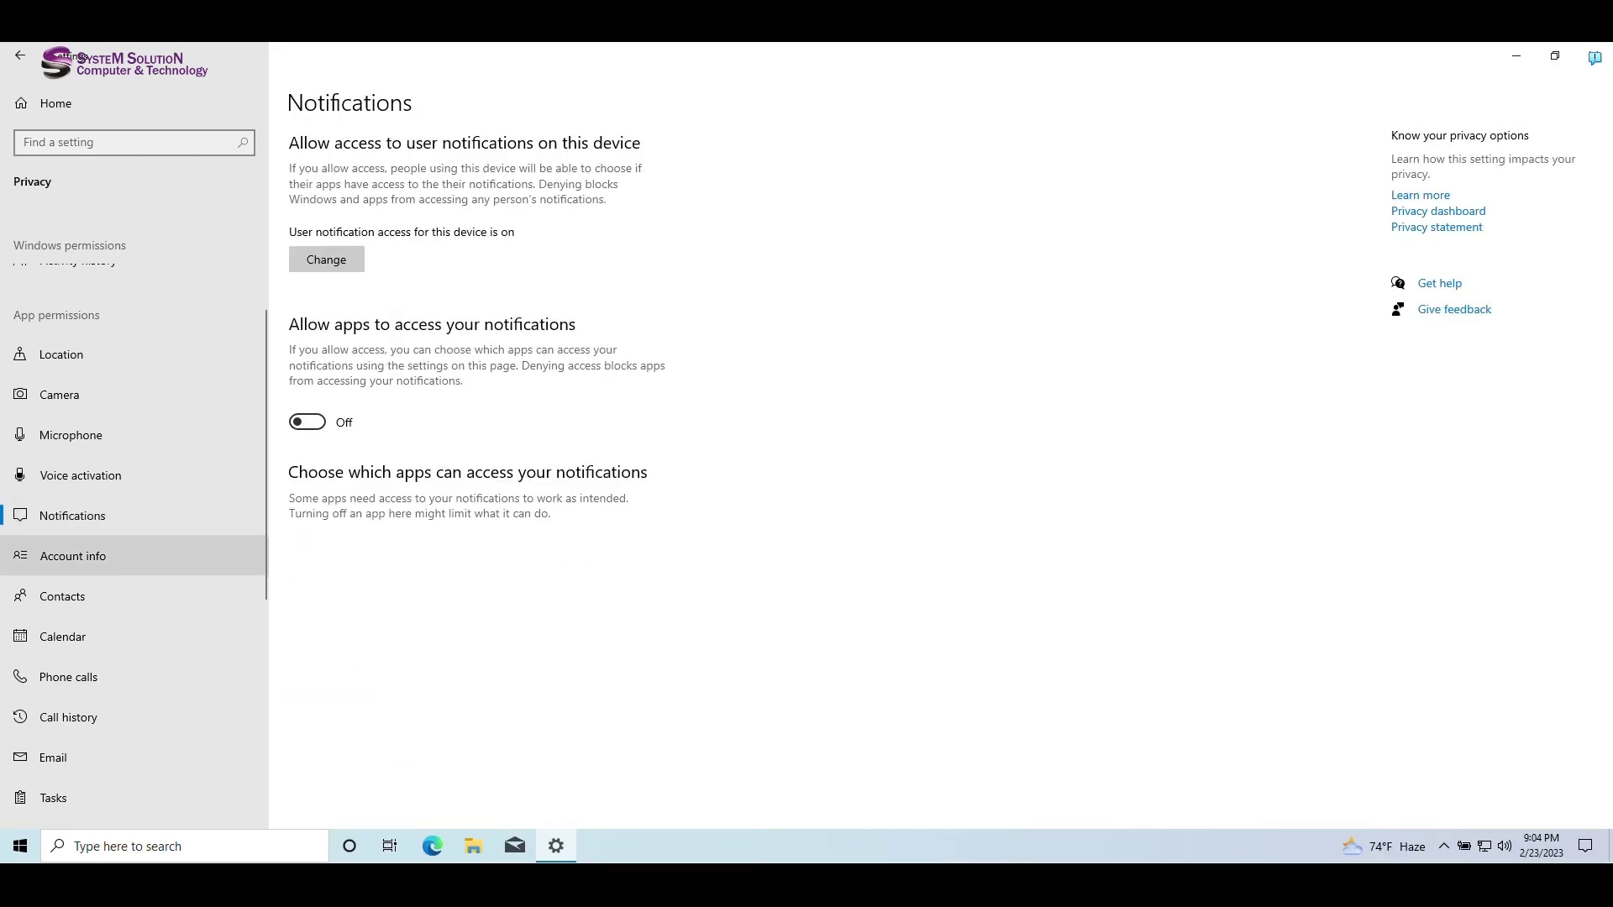
click(62, 596)
click(62, 637)
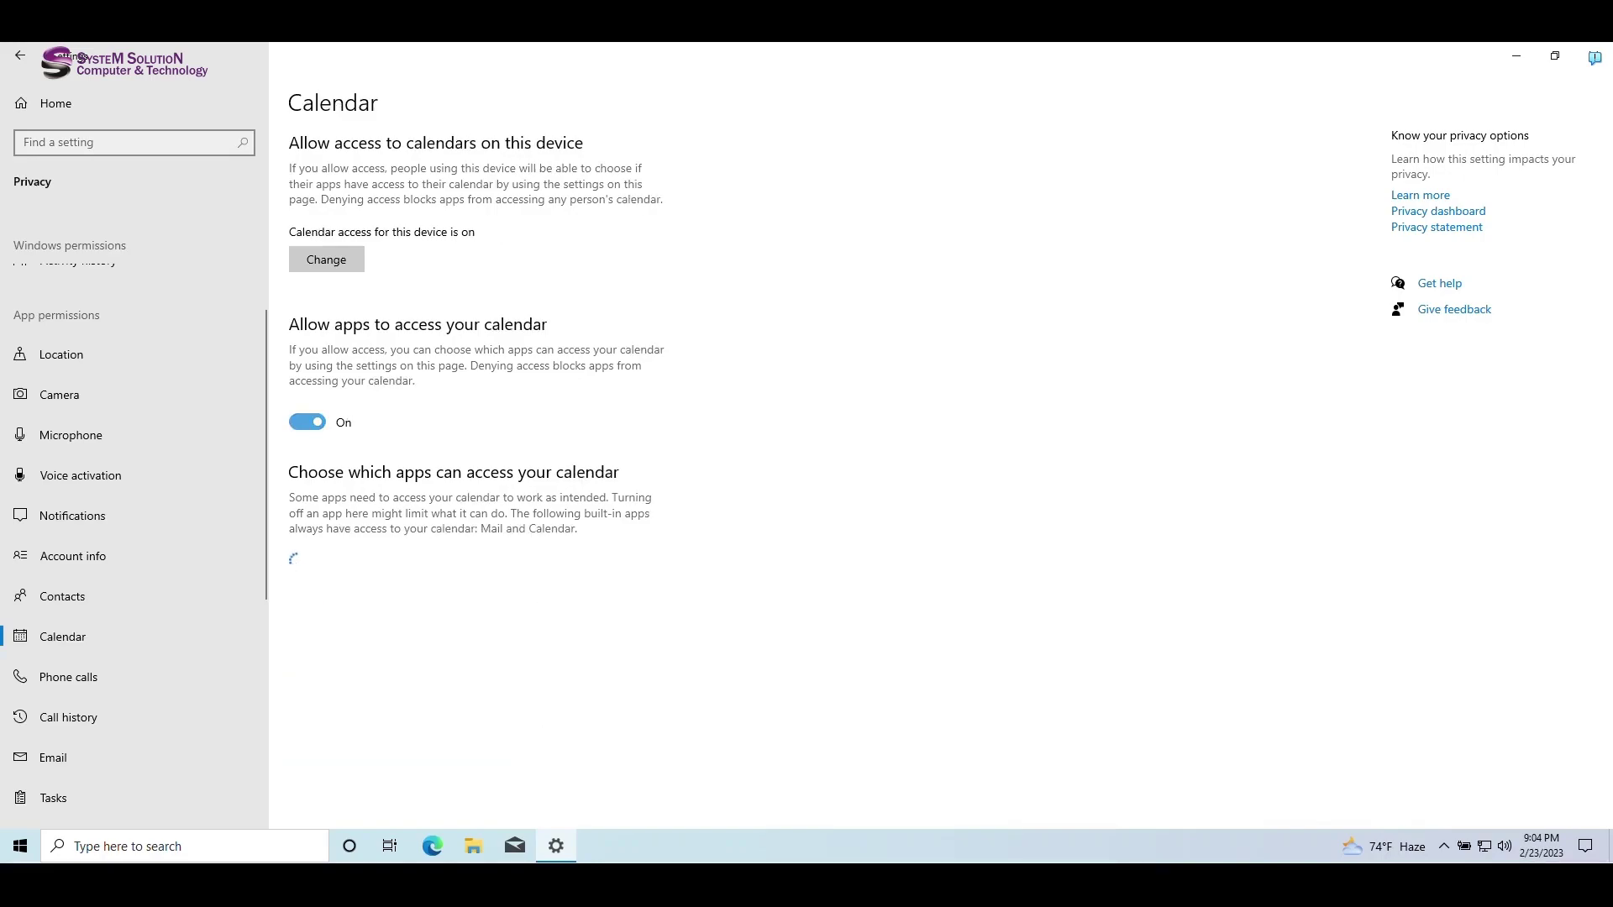
click(307, 421)
Turn off the app permissions for making phone calls and for accessing call history and email
click(68, 677)
click(307, 484)
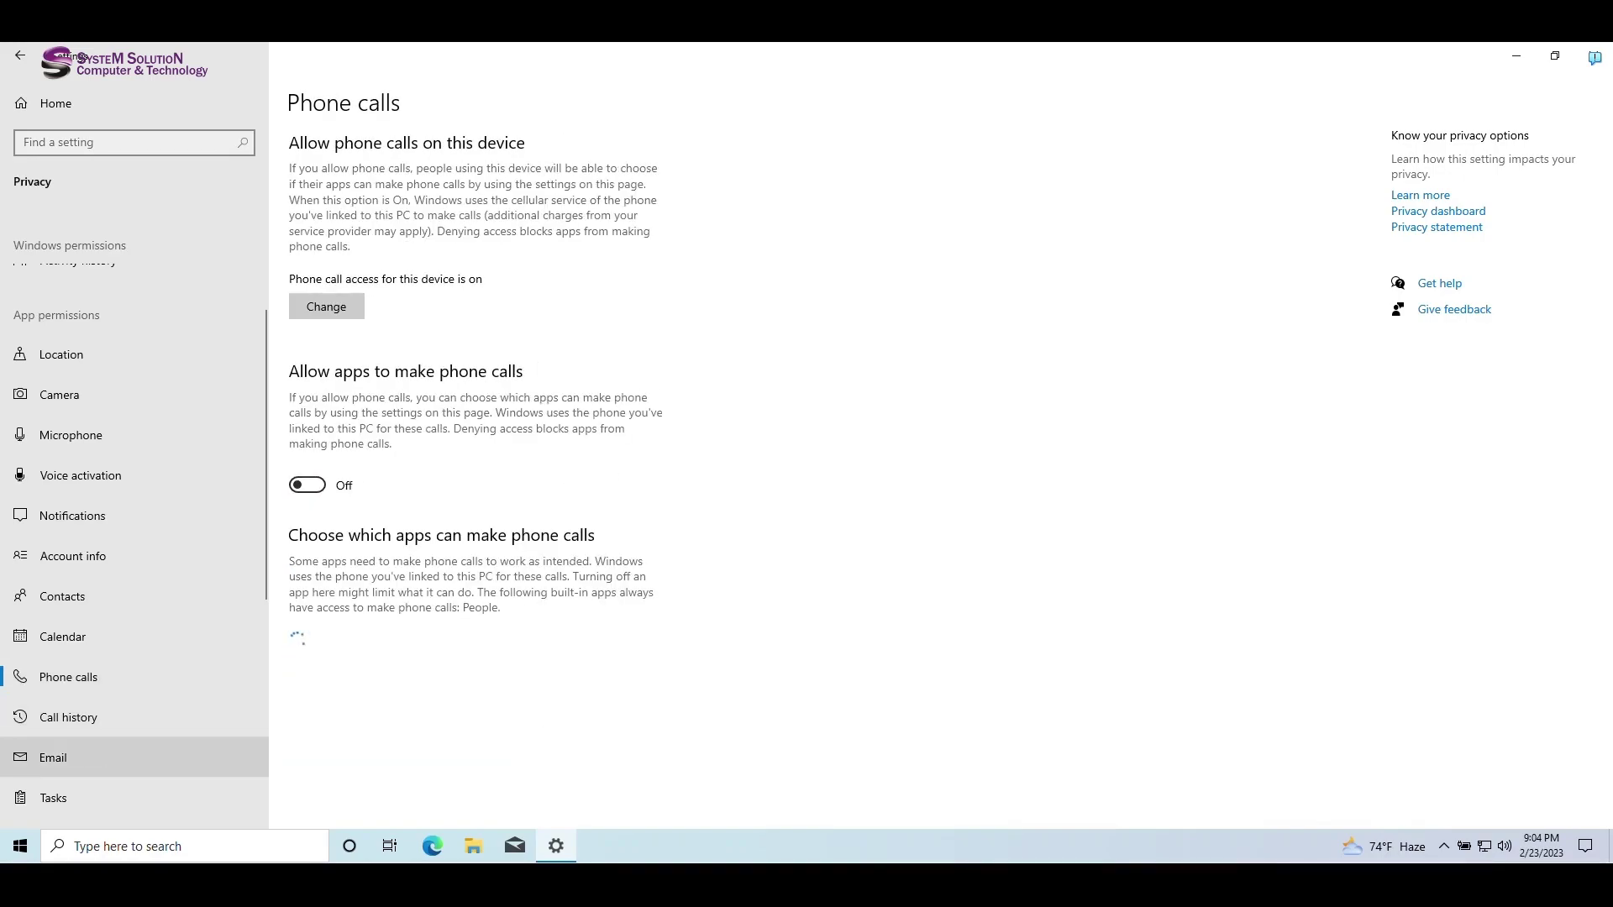
click(68, 718)
click(306, 437)
scroll(84, 689, down, 3)
click(53, 572)
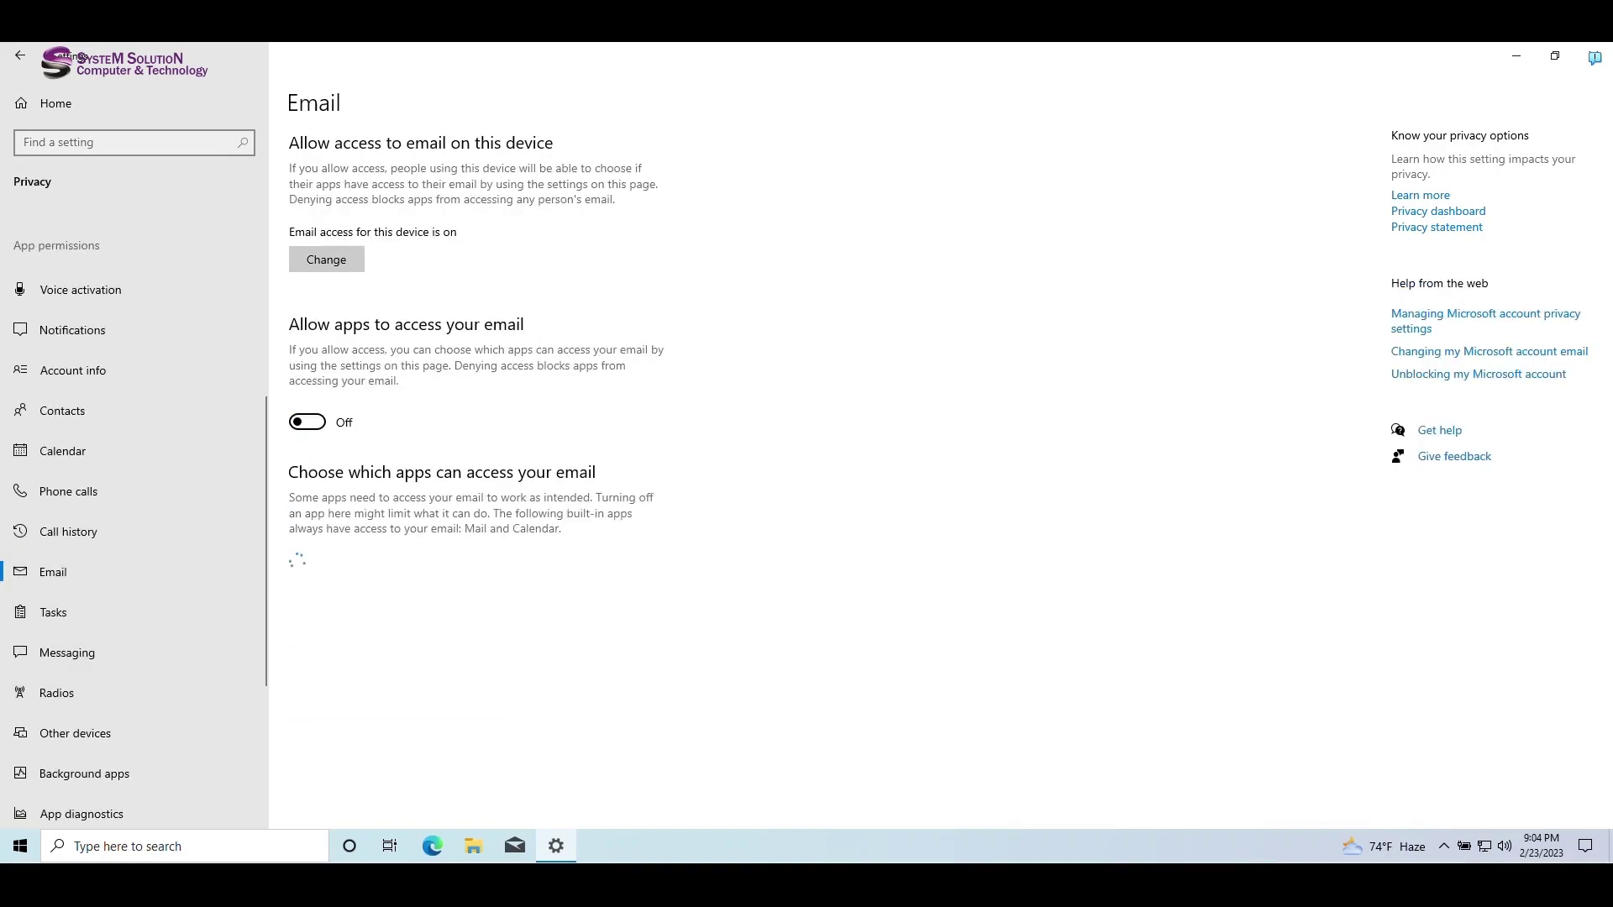
key(super)
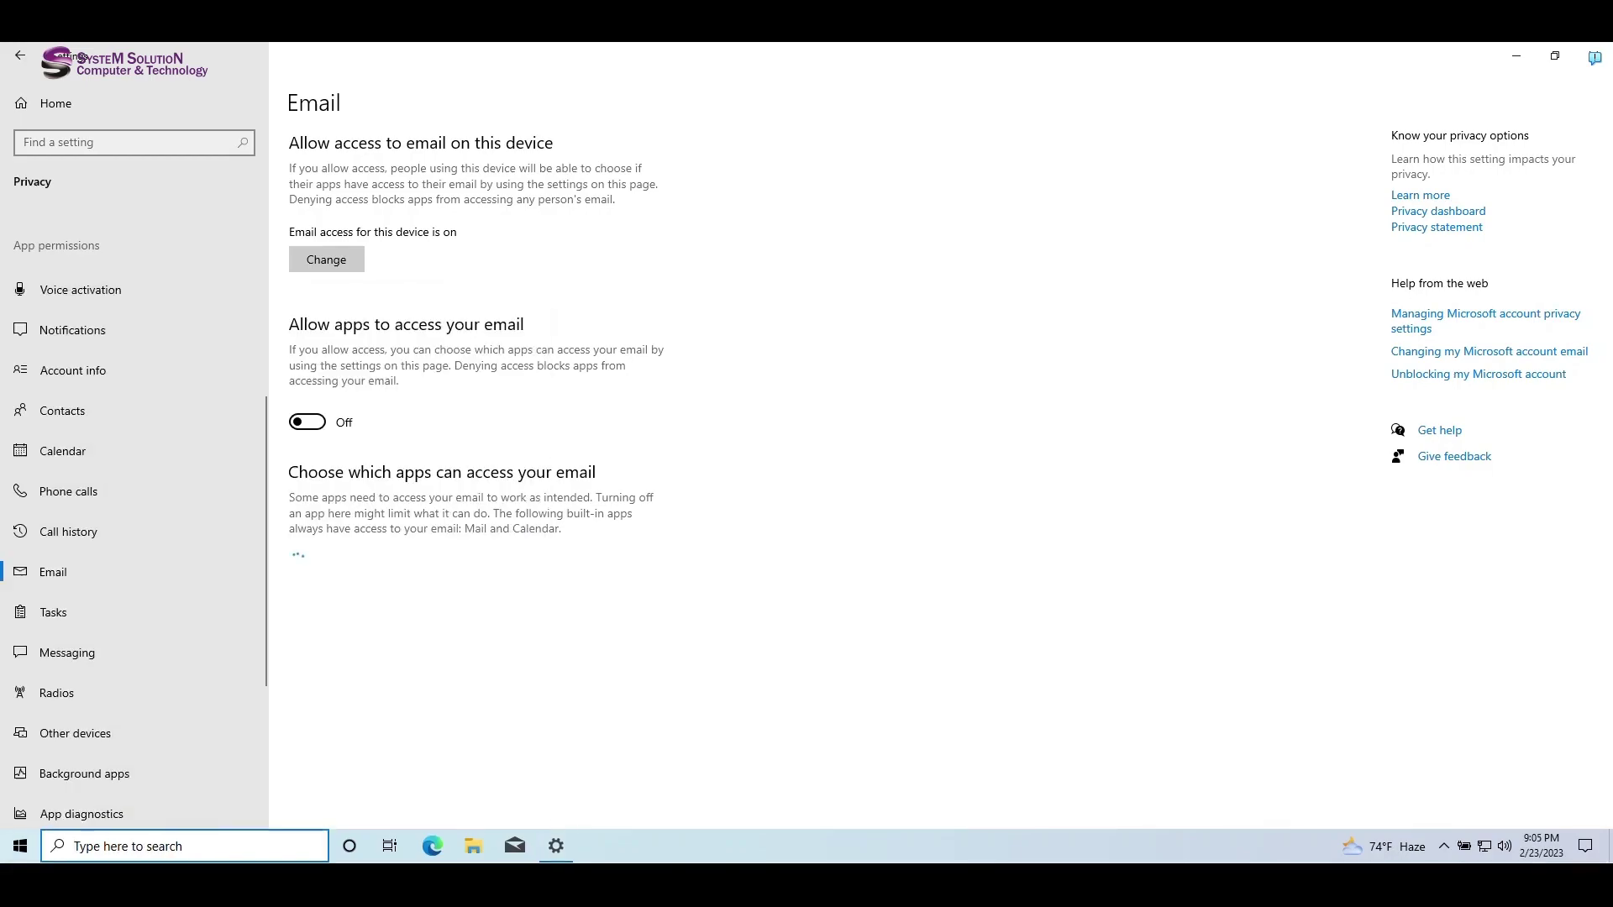
key(super)
Turn off the app permissions for messaging and for controlling device radios
click(53, 613)
click(67, 652)
click(307, 437)
click(56, 693)
click(307, 422)
Turn off app communication with other devices and stop apps from running in the background
click(75, 733)
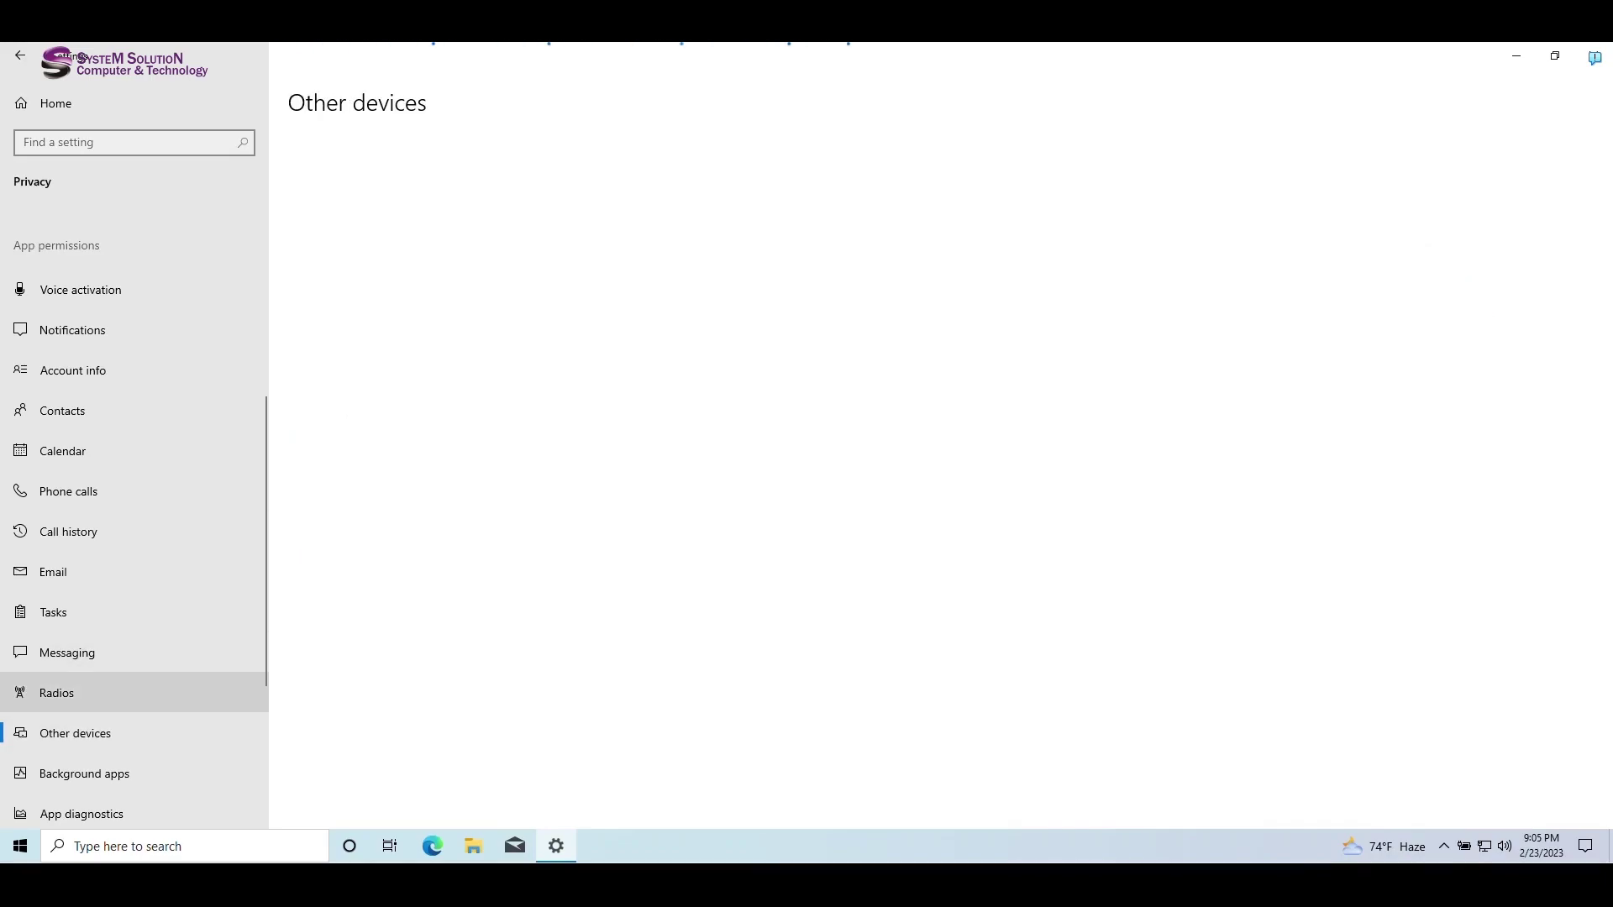
scroll(84, 714, down, 2)
click(306, 225)
click(308, 202)
scroll(84, 618, down, 3)
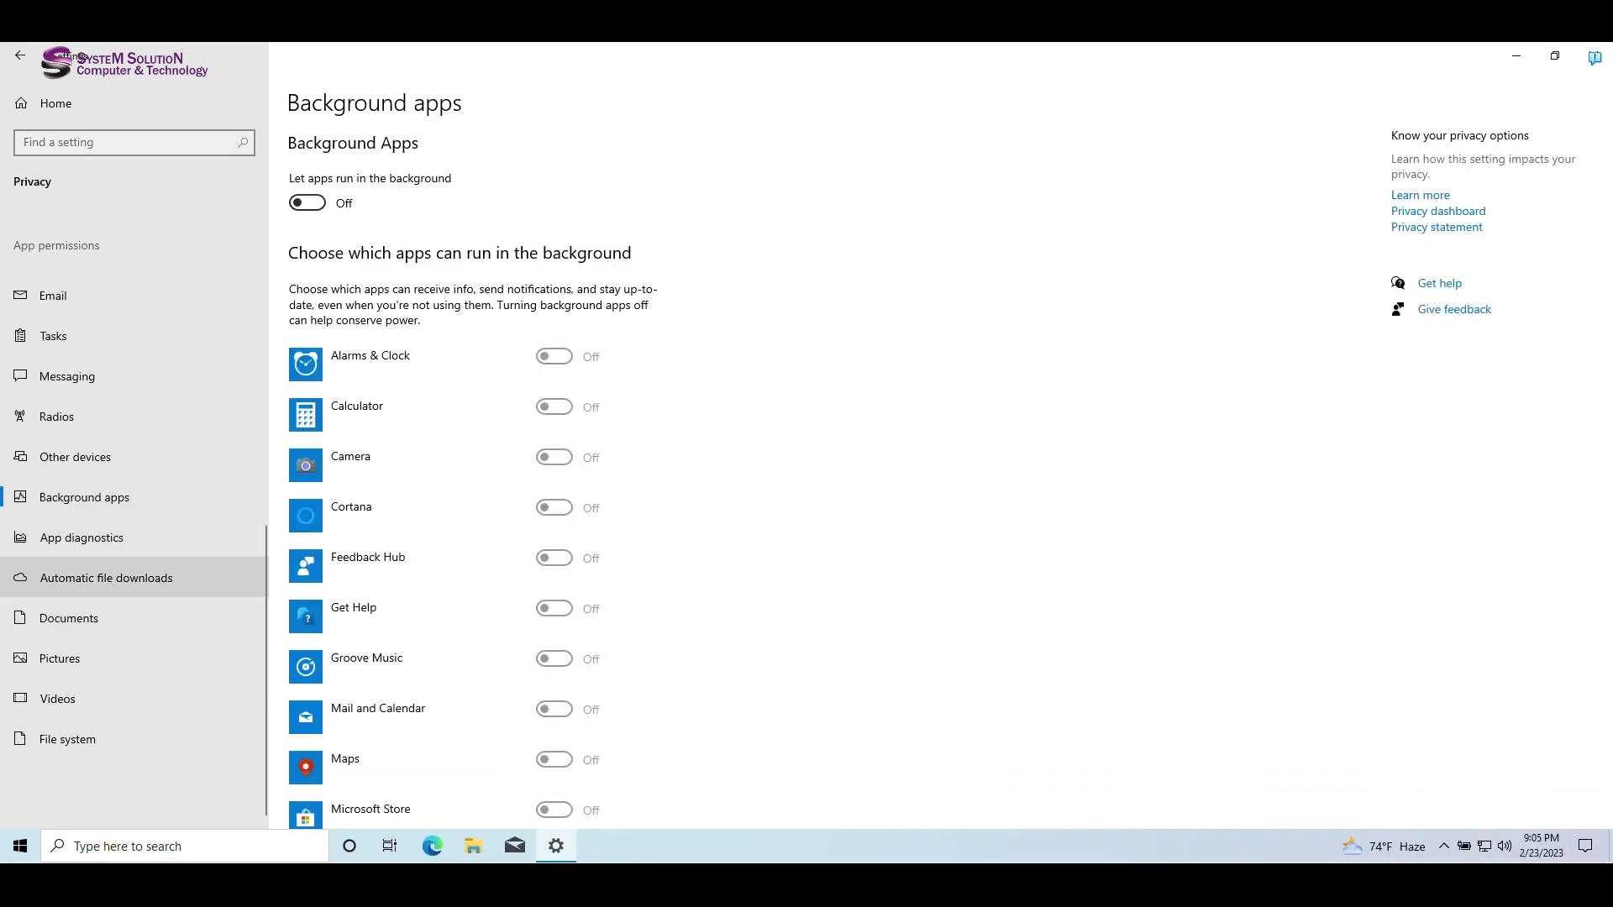
Turn off app access to the documents library, the videos library and the file system
click(106, 577)
click(69, 618)
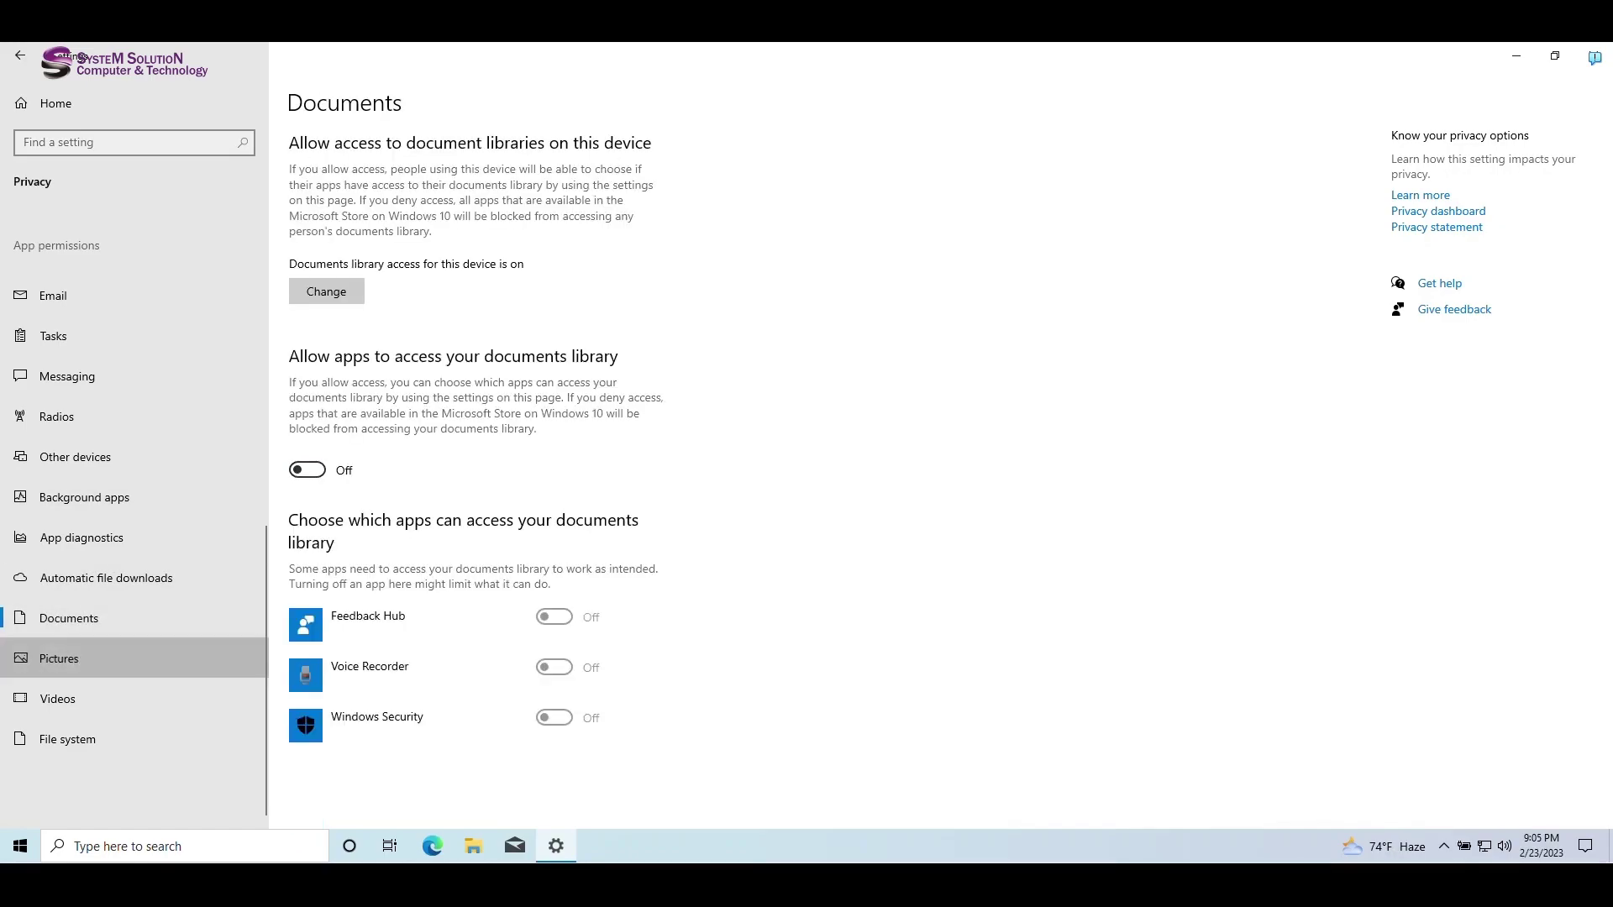
click(60, 658)
click(57, 699)
click(308, 470)
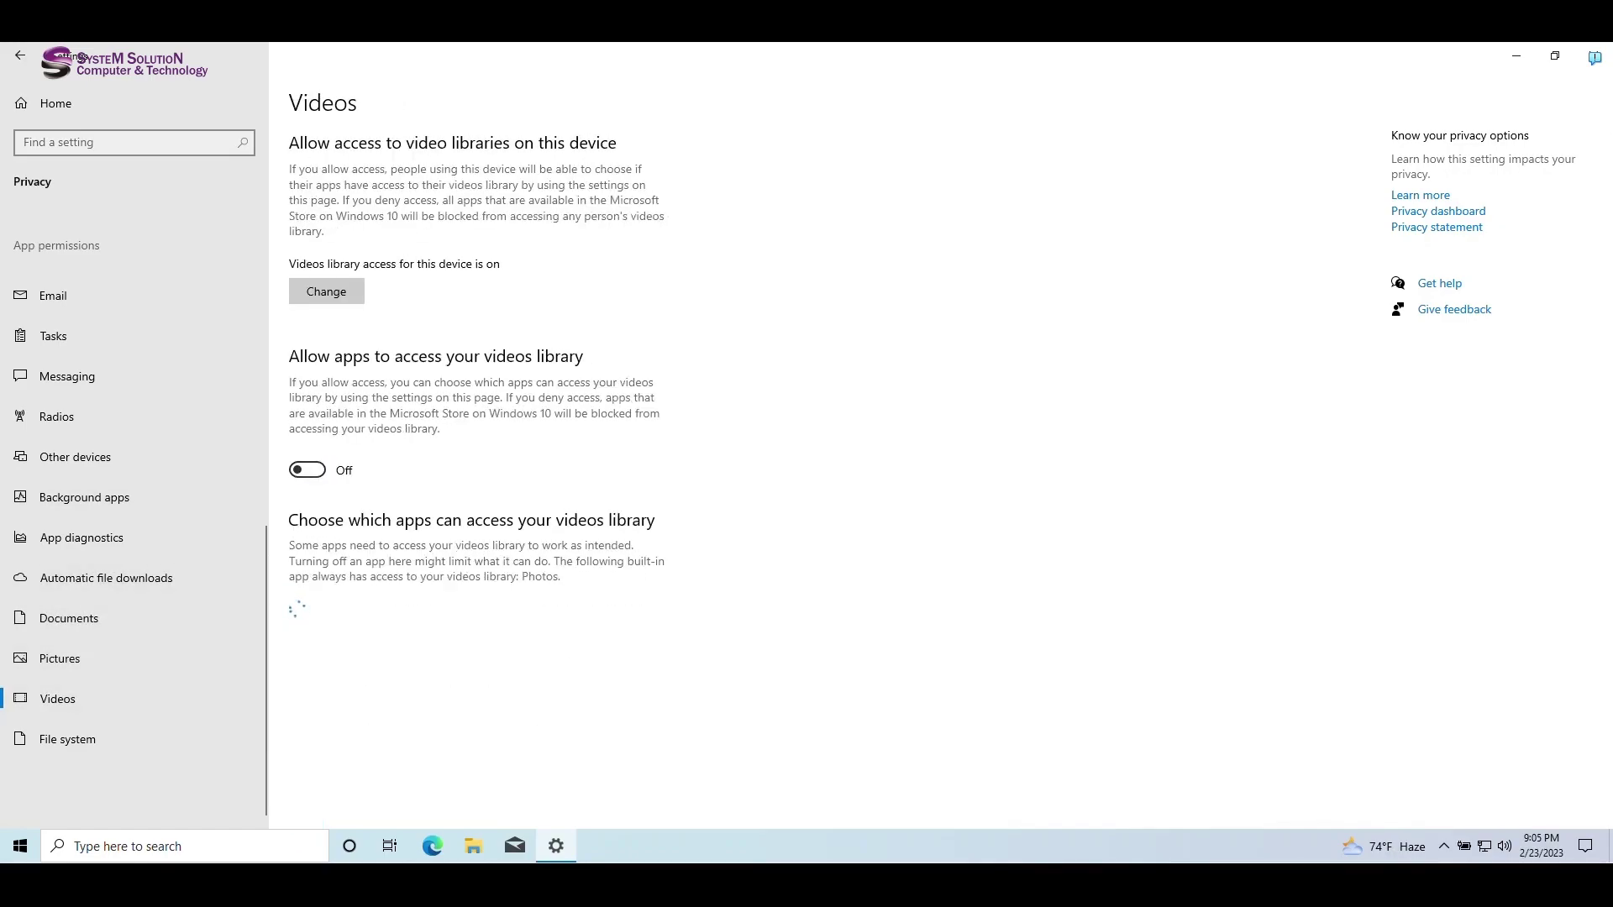
click(67, 739)
click(308, 454)
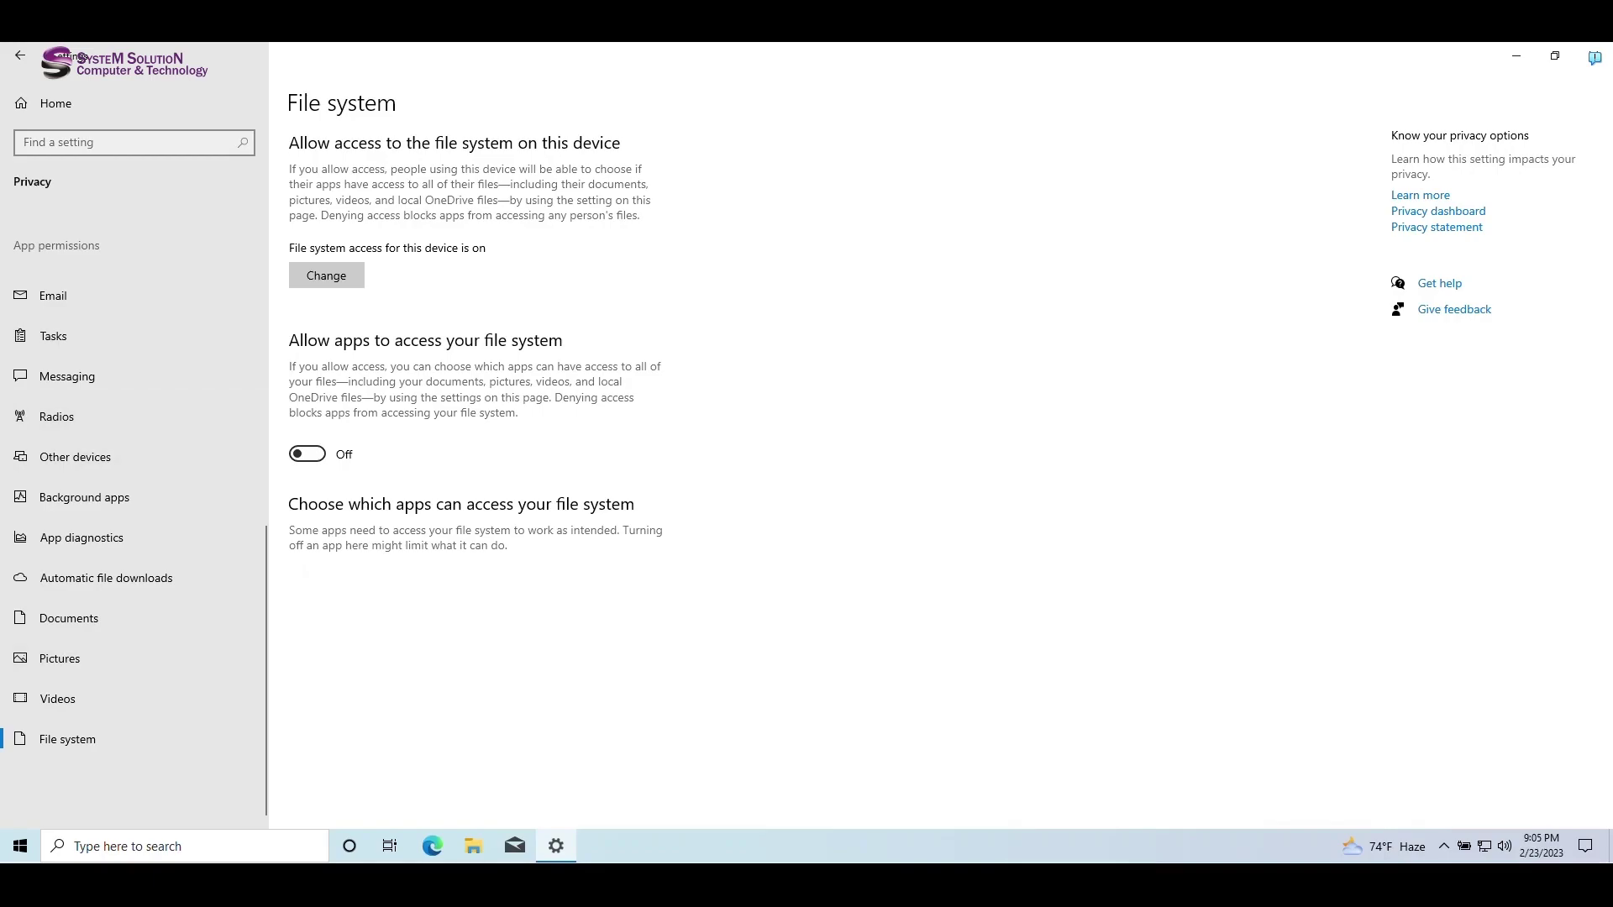
In the system storage settings, add Delivery Optimization Files to the selected temporary files and remove them all
click(19, 55)
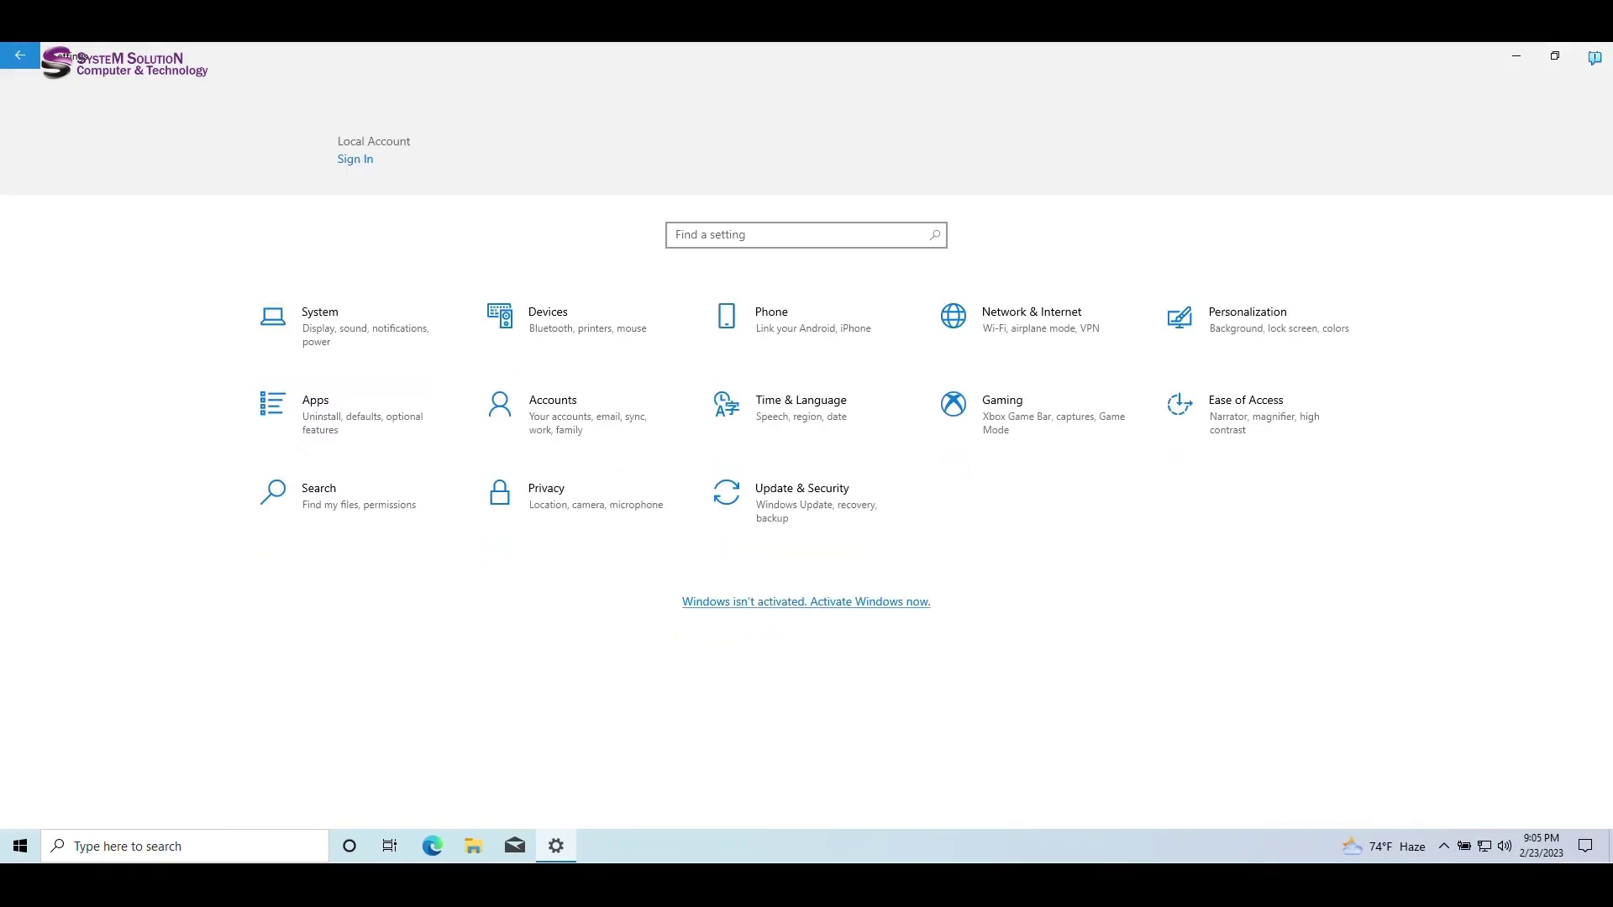
click(352, 328)
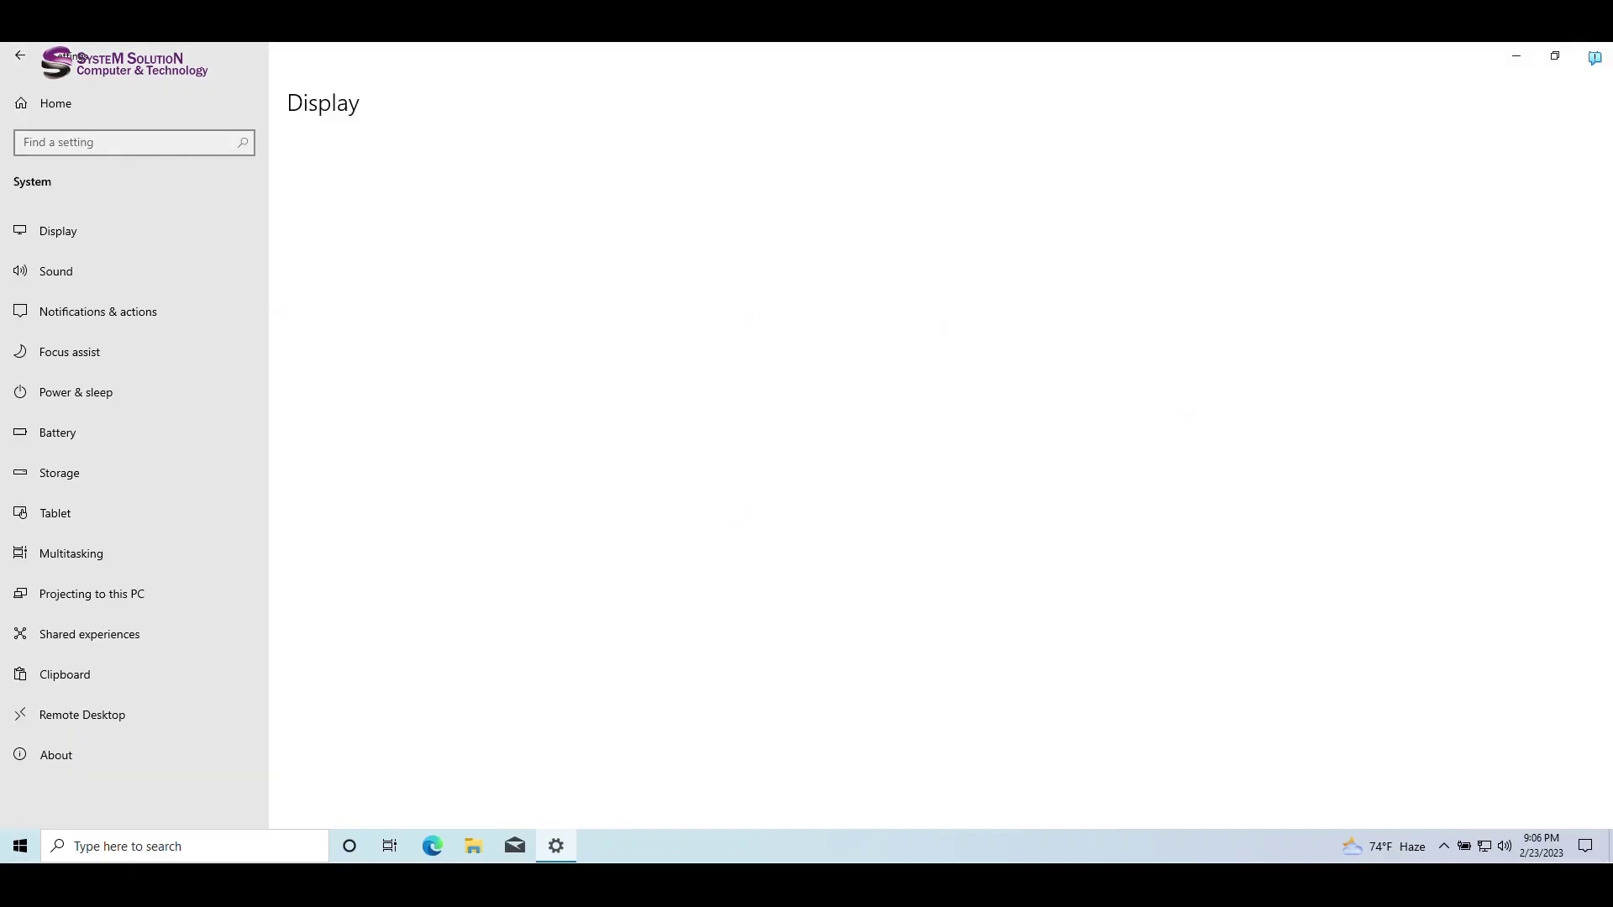
click(59, 473)
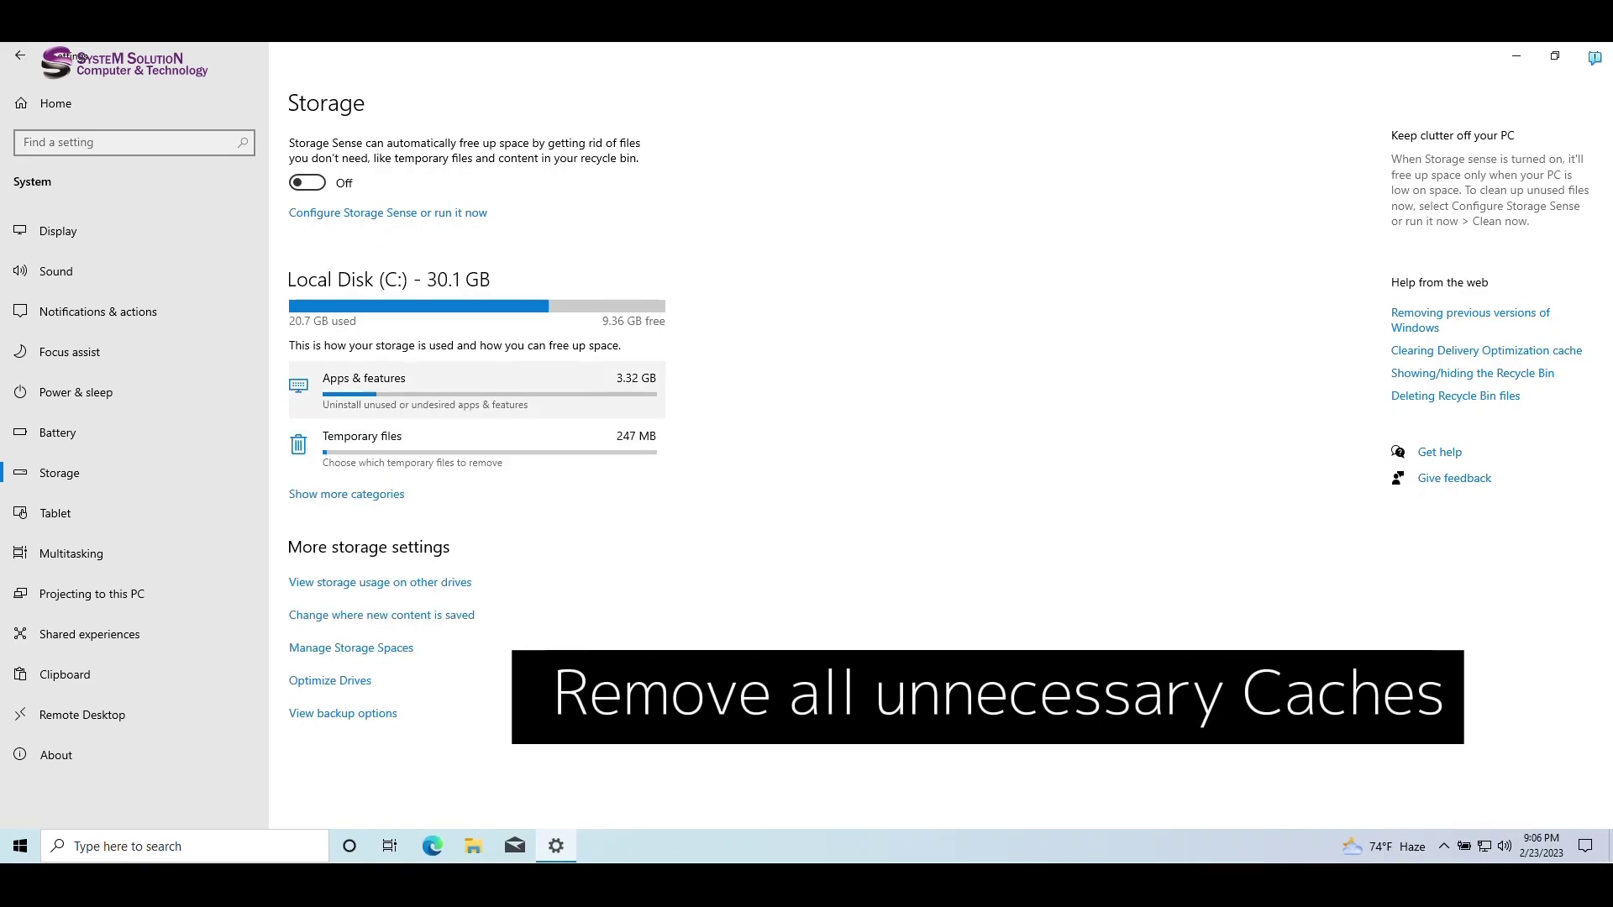
scroll(476, 375, down, 3)
scroll(477, 739, up, 2)
click(420, 447)
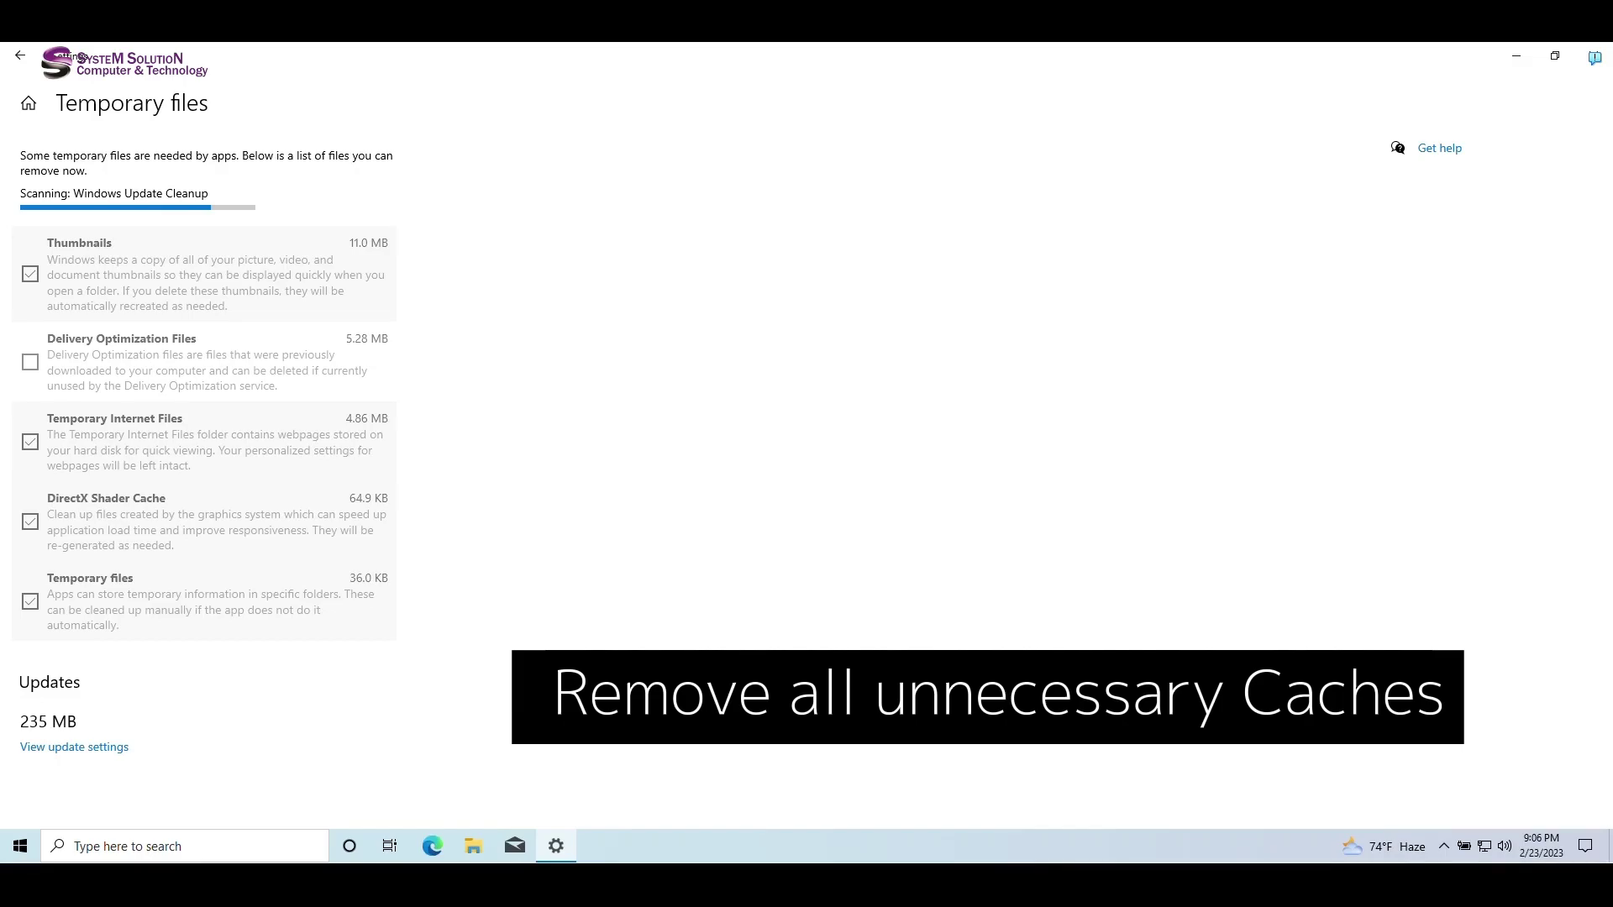
click(30, 436)
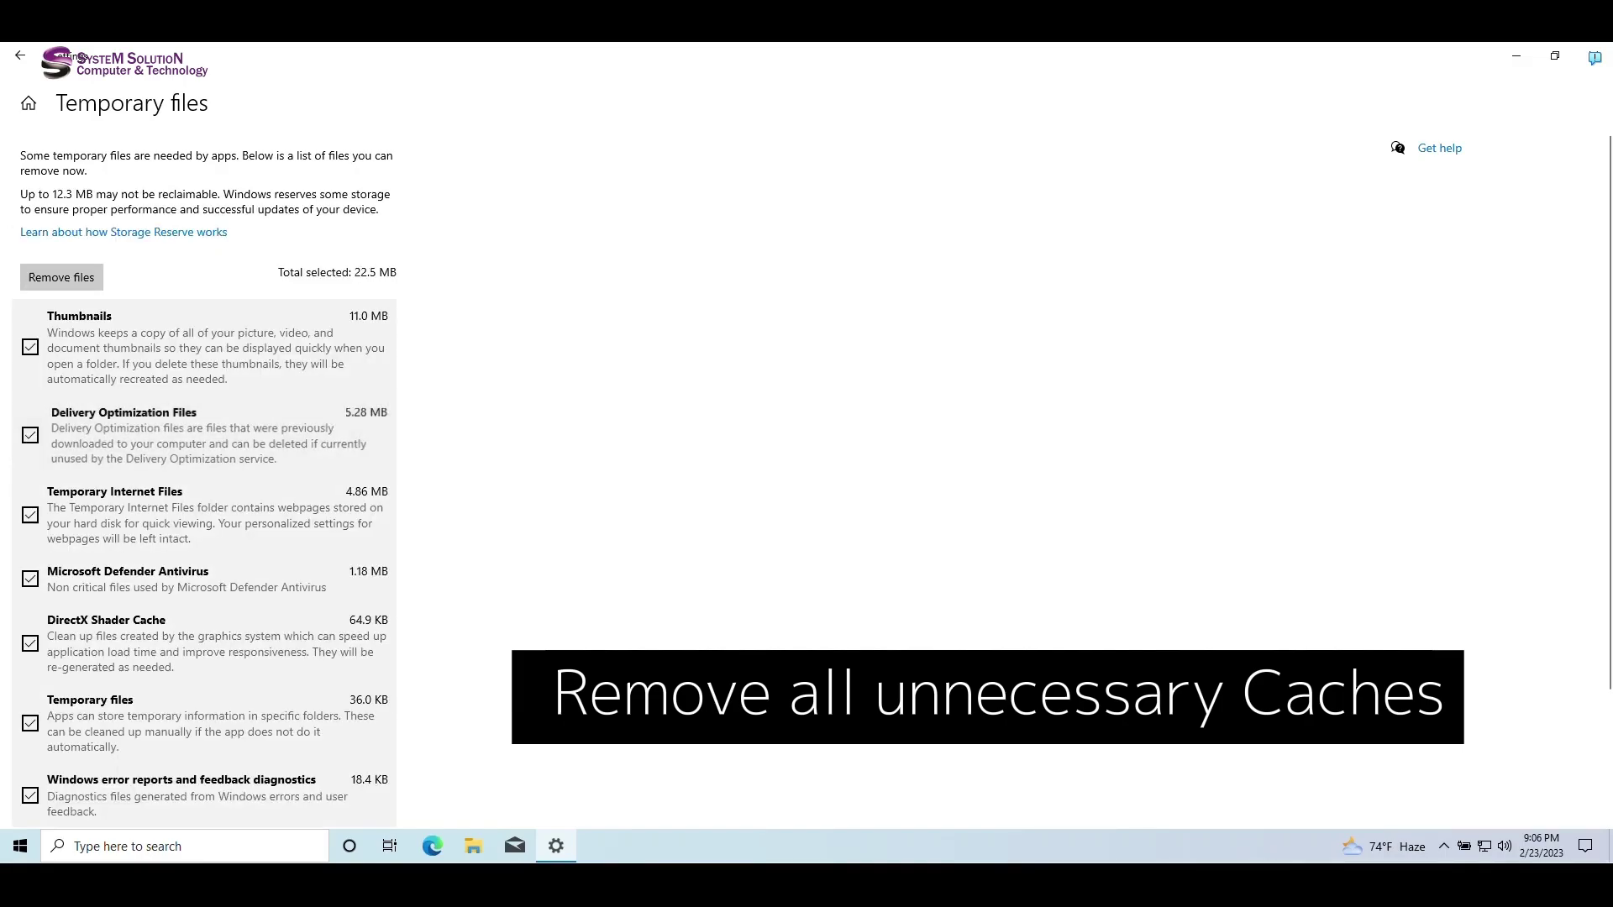
scroll(204, 470, down, 3)
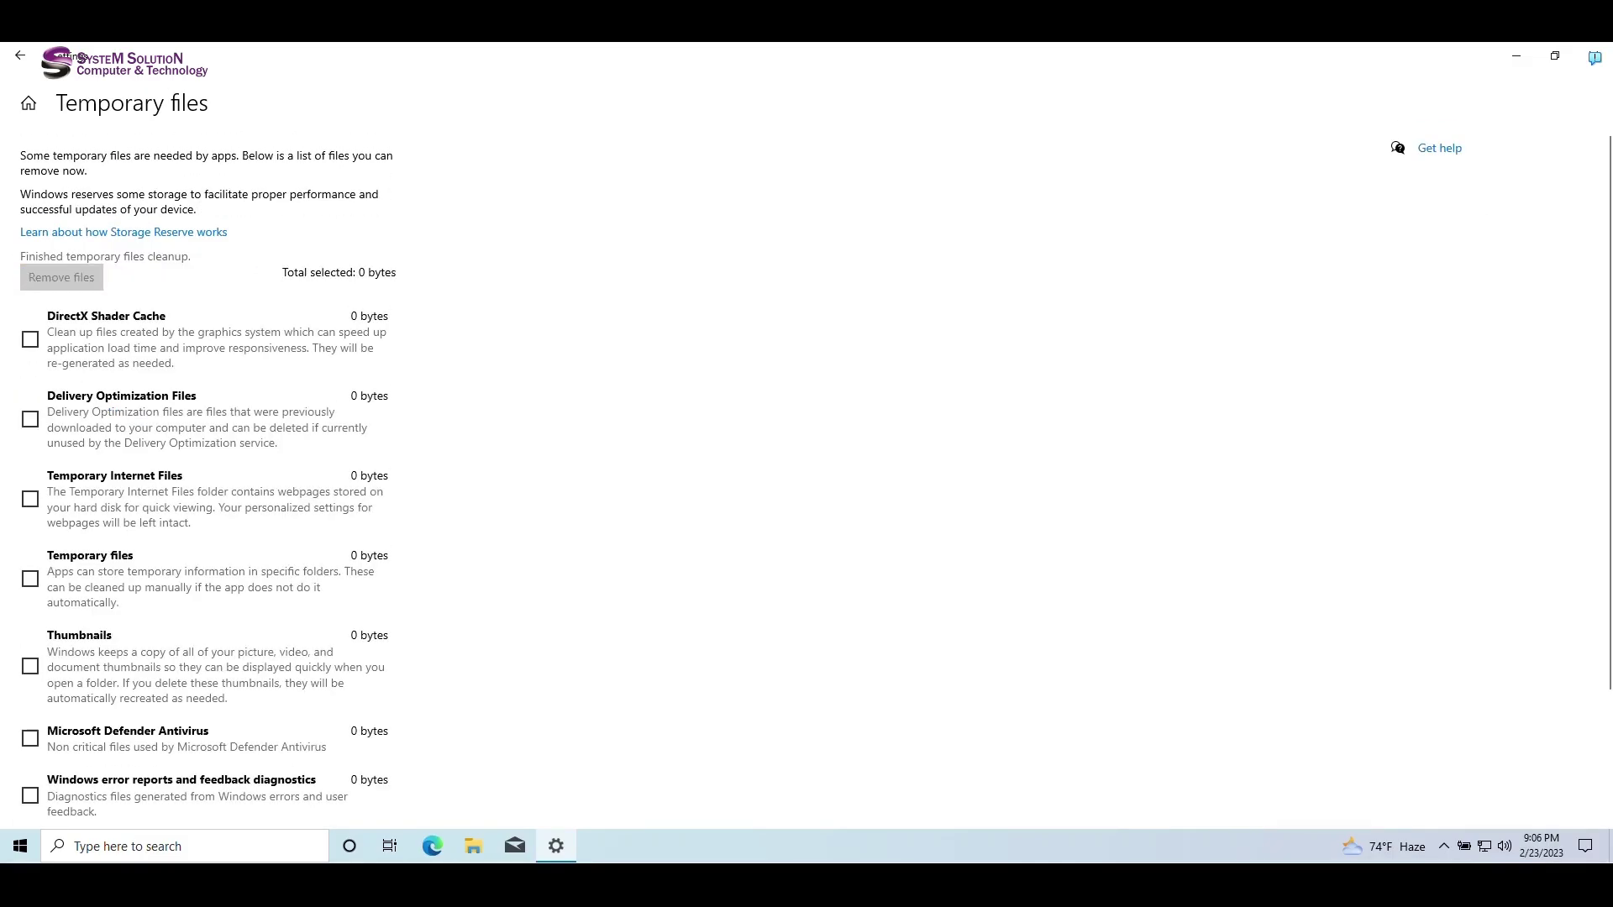
Close the Settings window and refresh the desktop
click(20, 56)
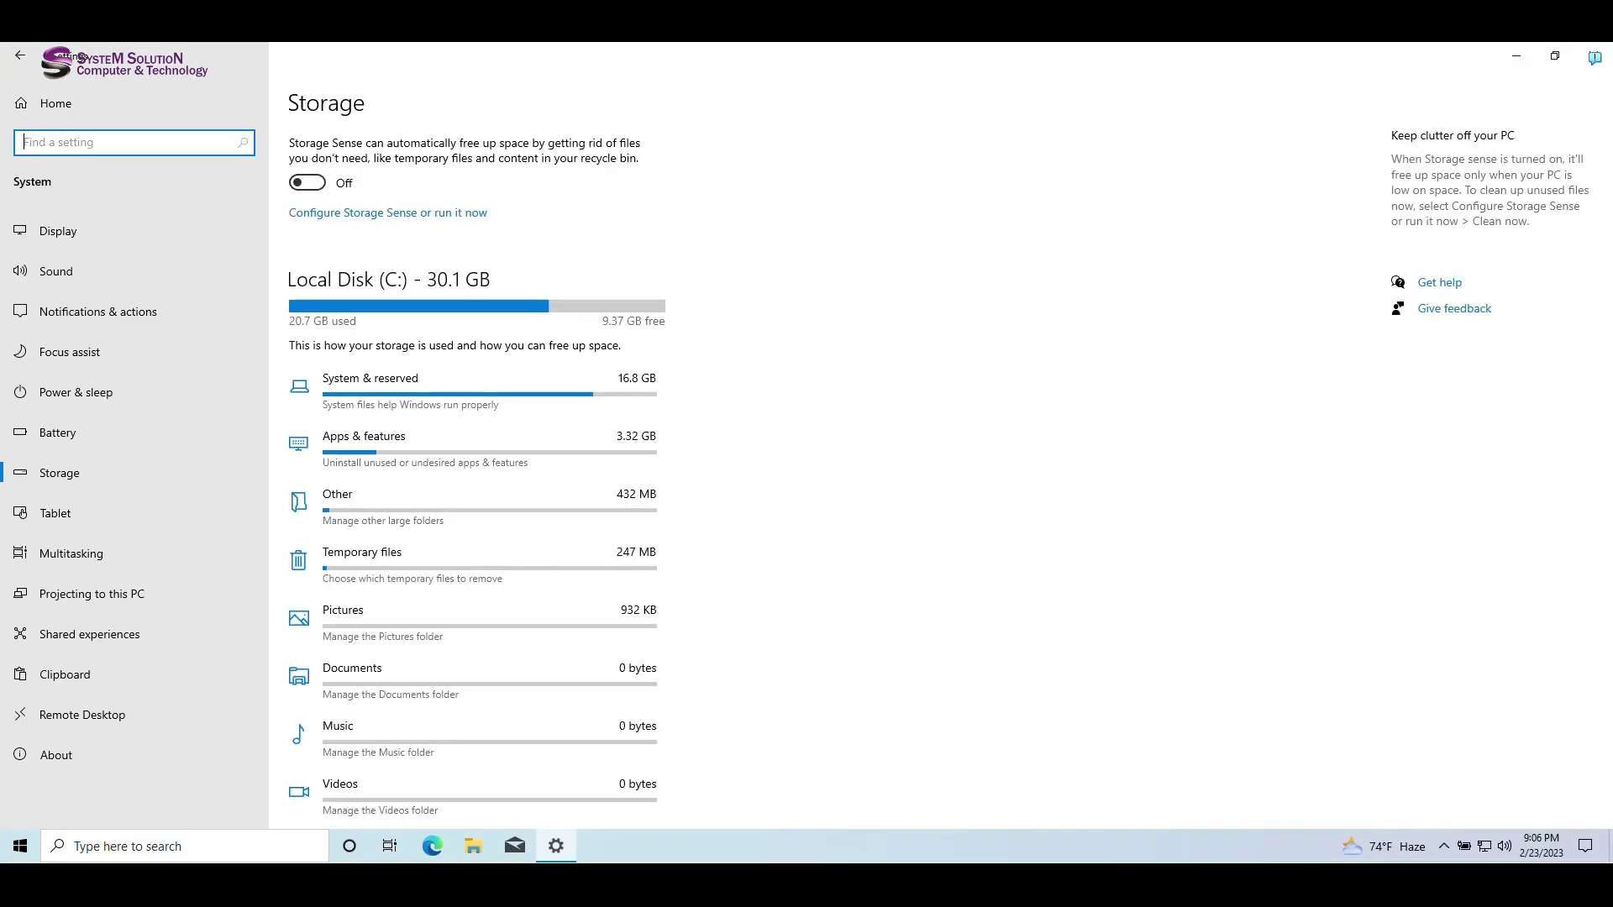
click(1593, 56)
right_click(421, 413)
click(466, 462)
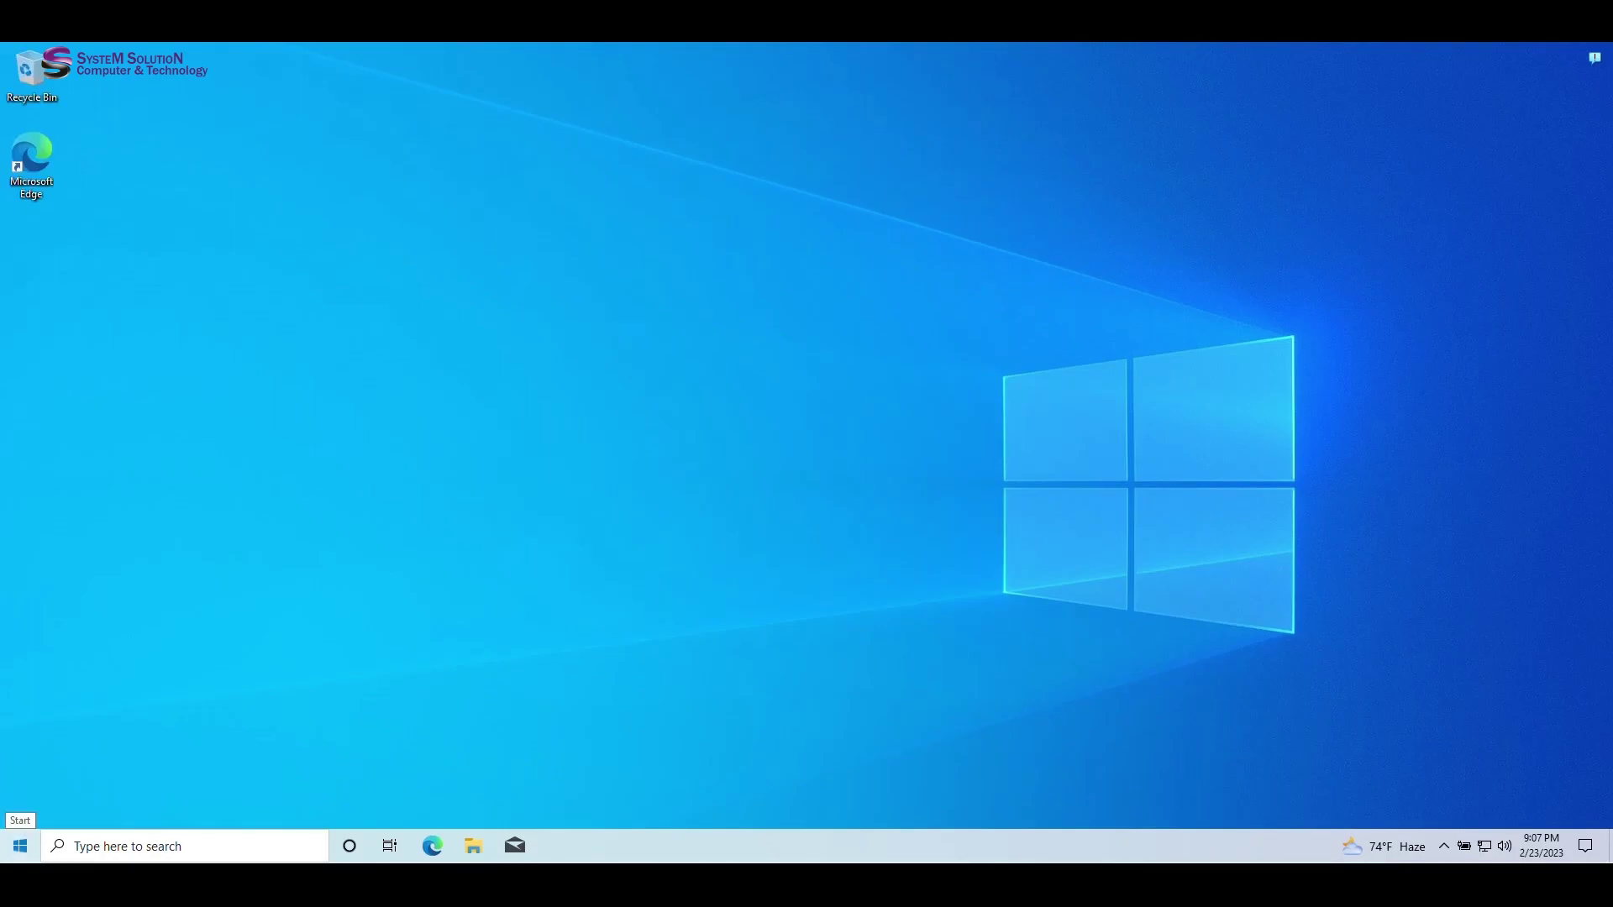
Run the tree command from the Run dialog and refresh the desktop again
click(21, 846)
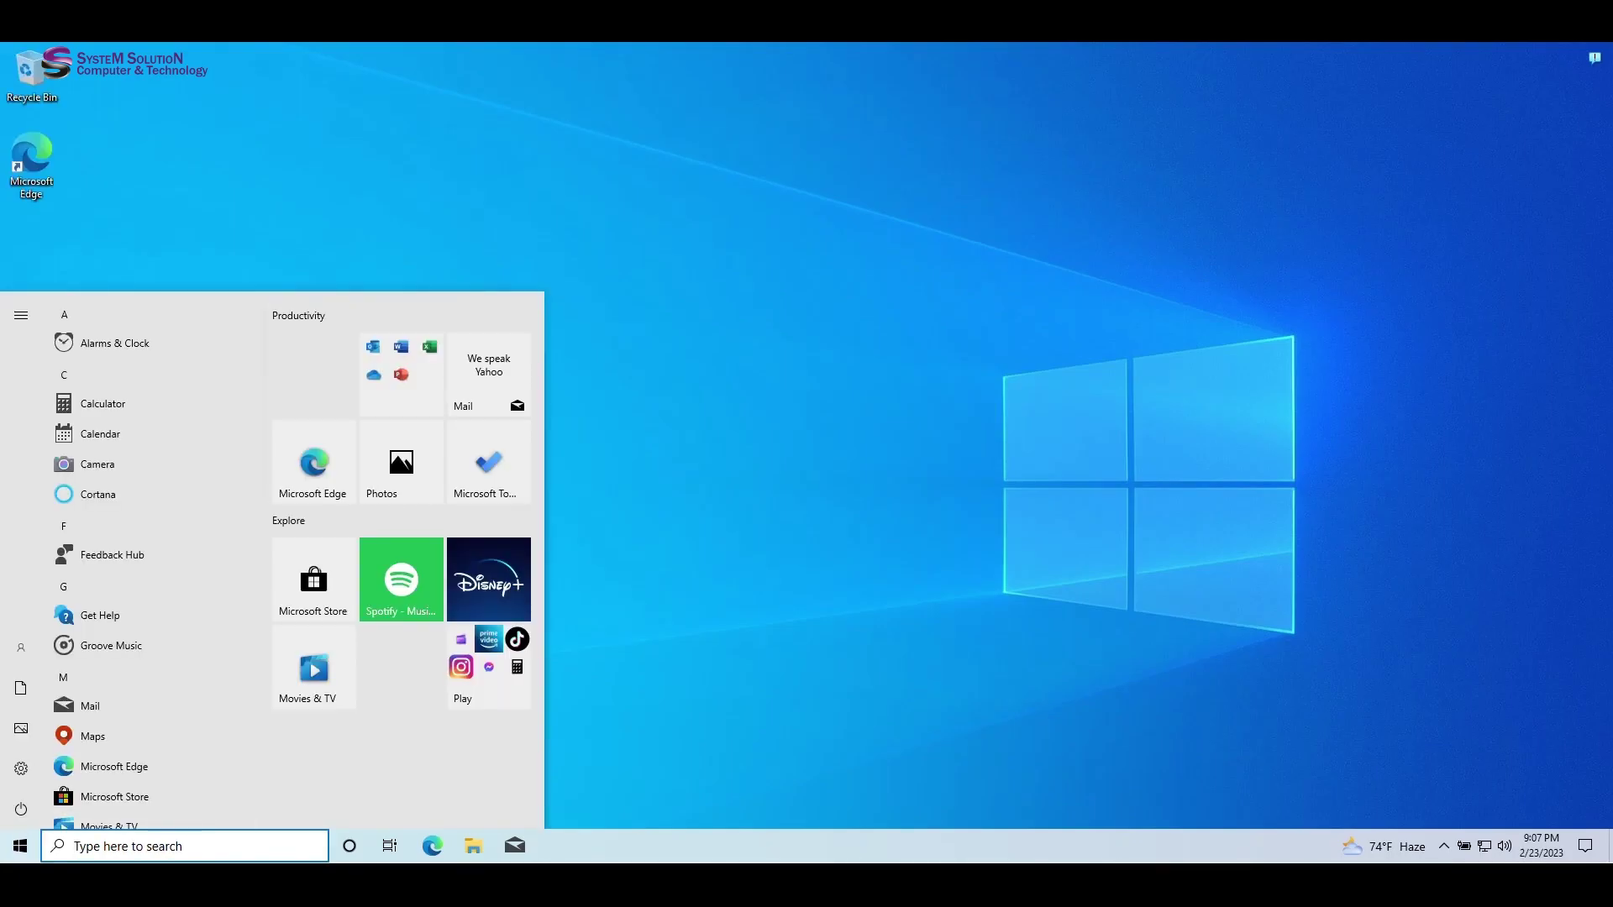
right_click(15, 851)
click(72, 768)
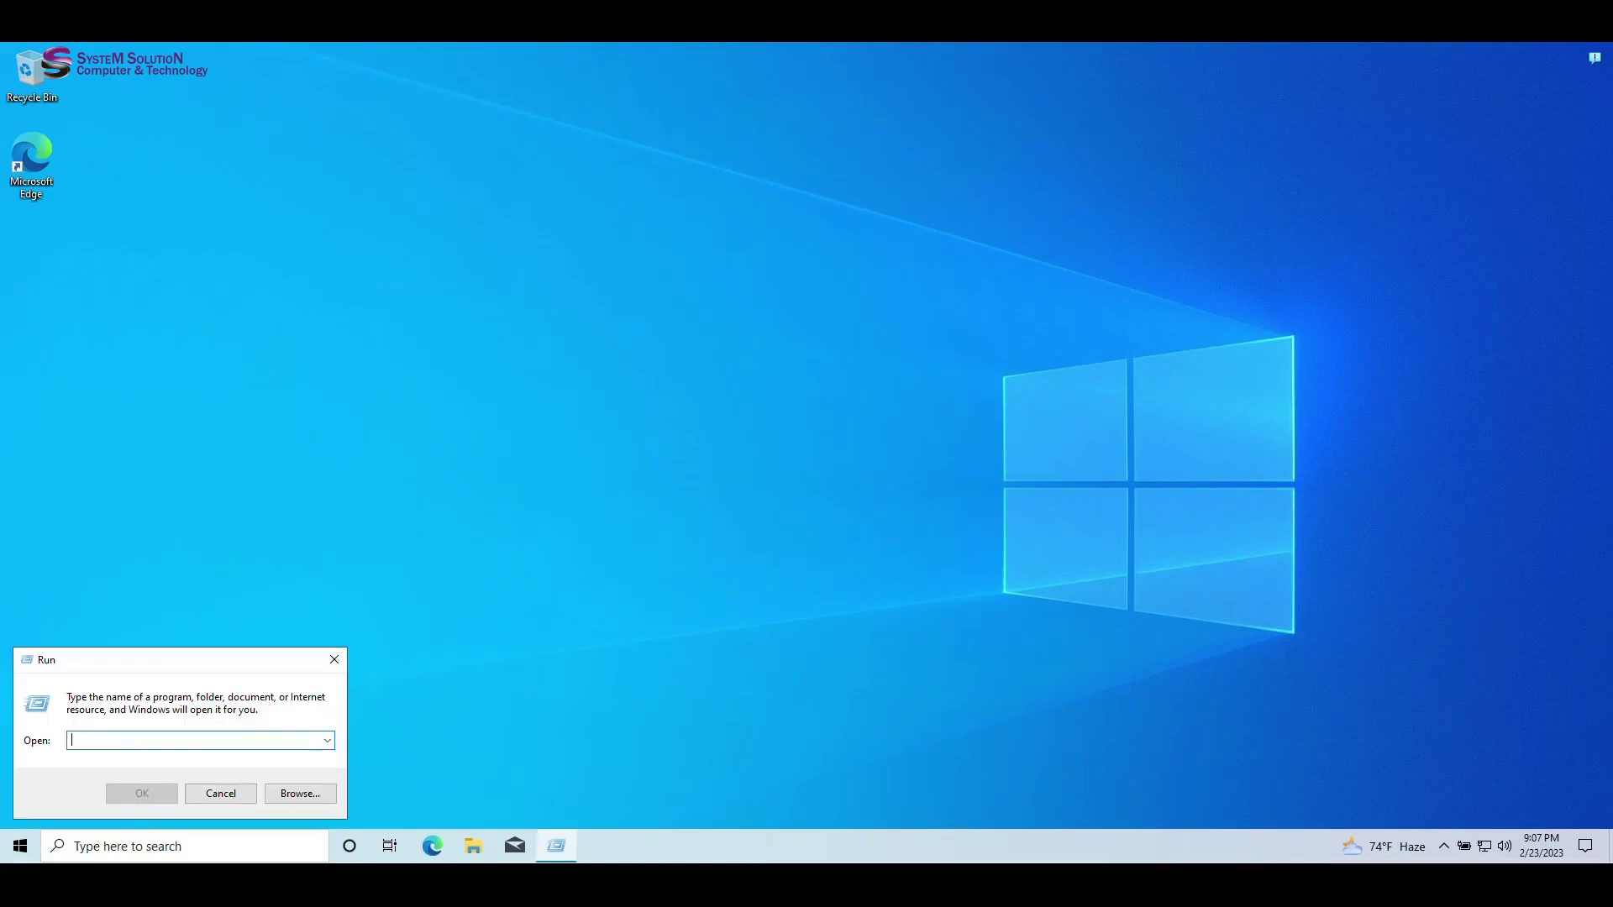
text(tree)
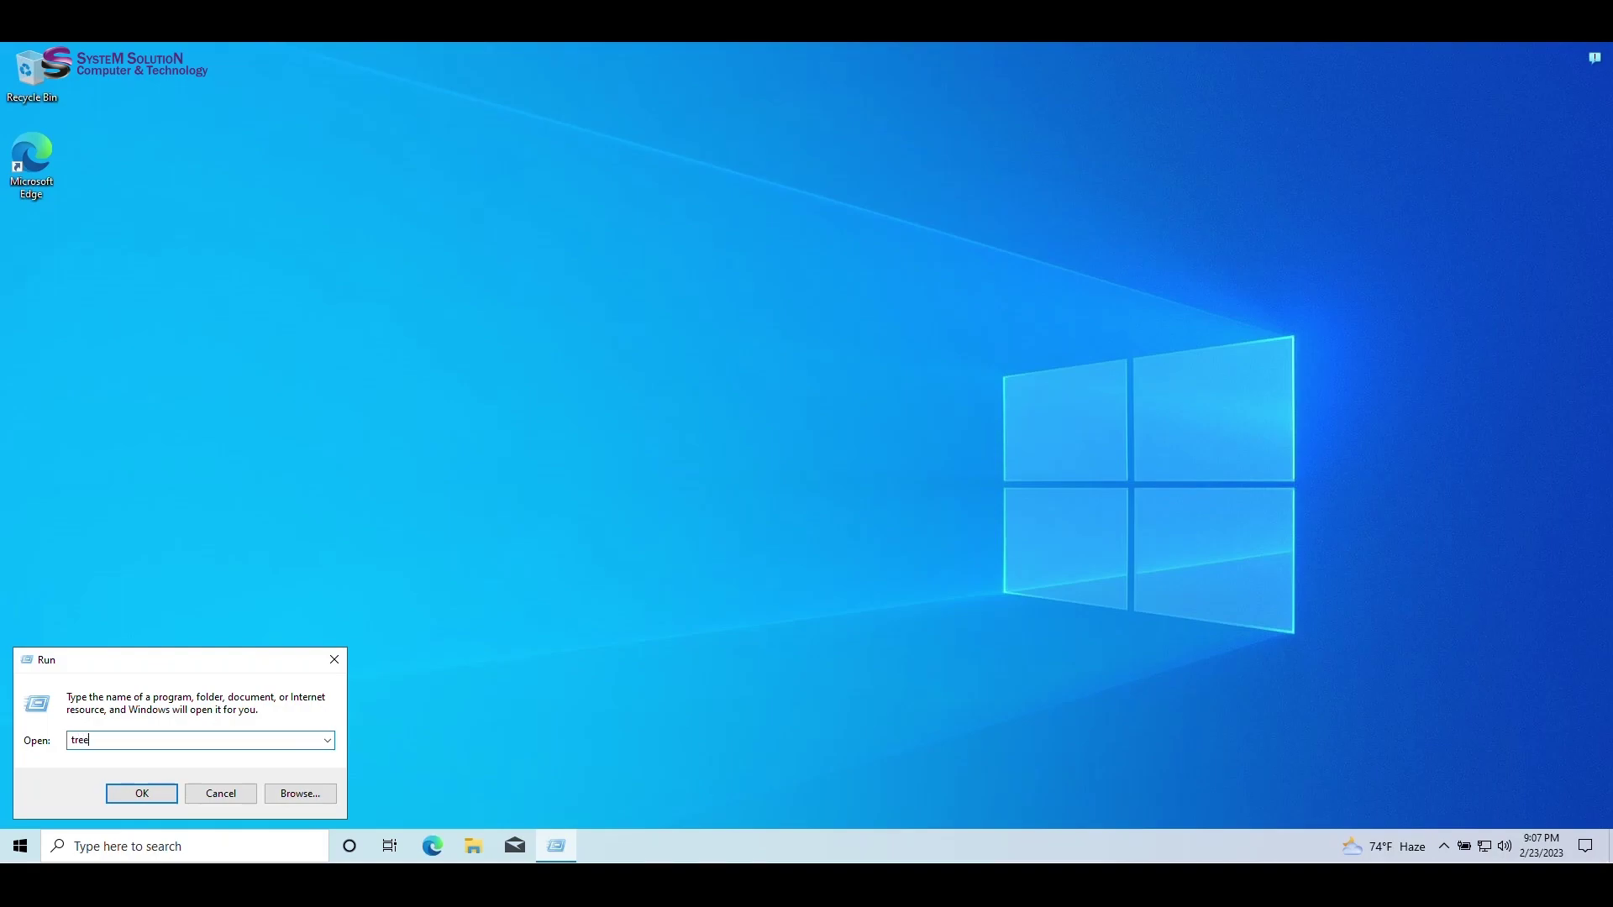
key(Return)
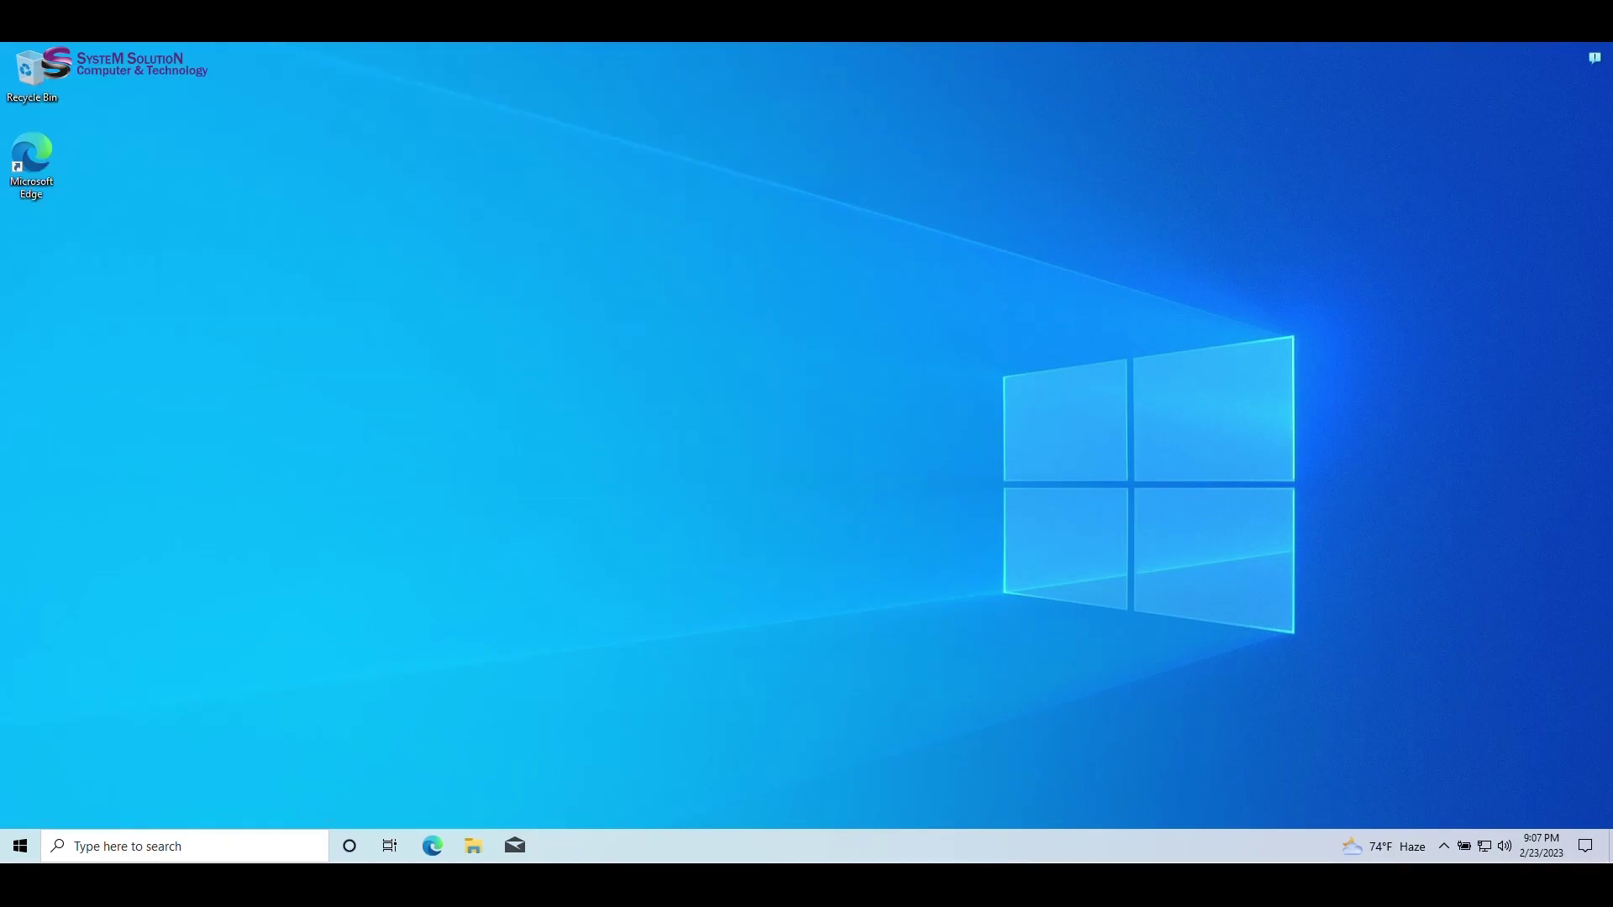
right_click(795, 249)
click(832, 298)
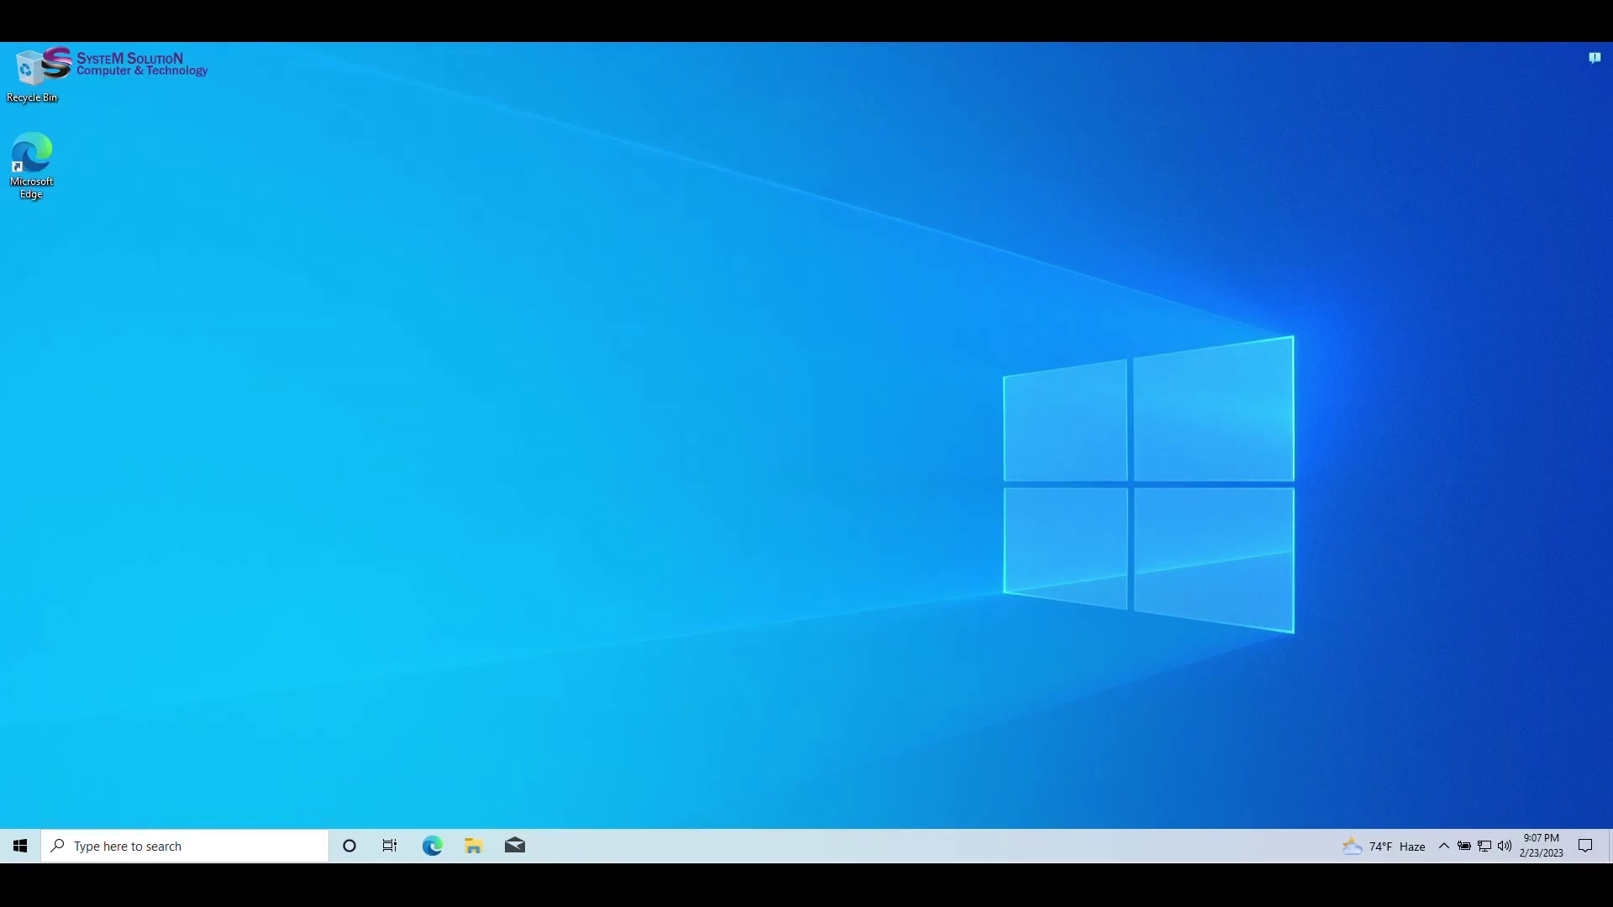